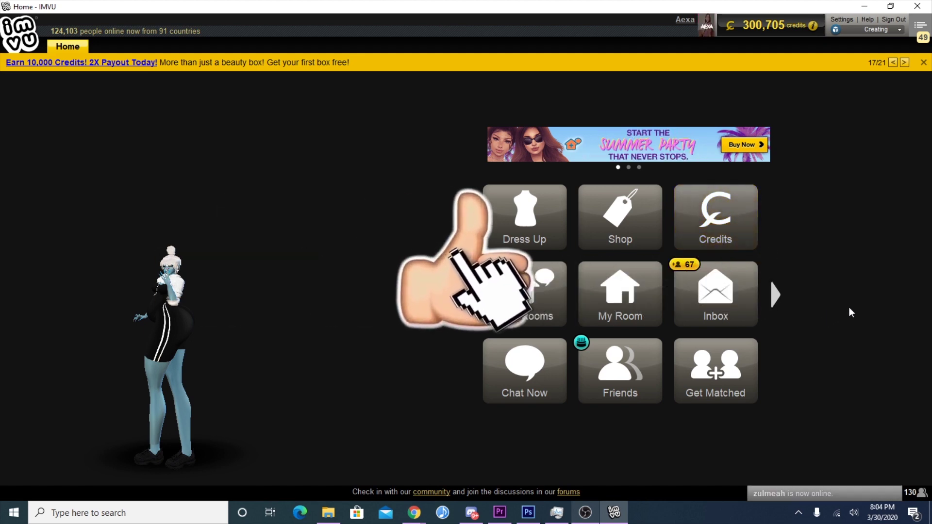
# - Switch to the Chrome window showing the BBR Slender V.2 & 3DAdds product page
pyautogui.click(775, 282)
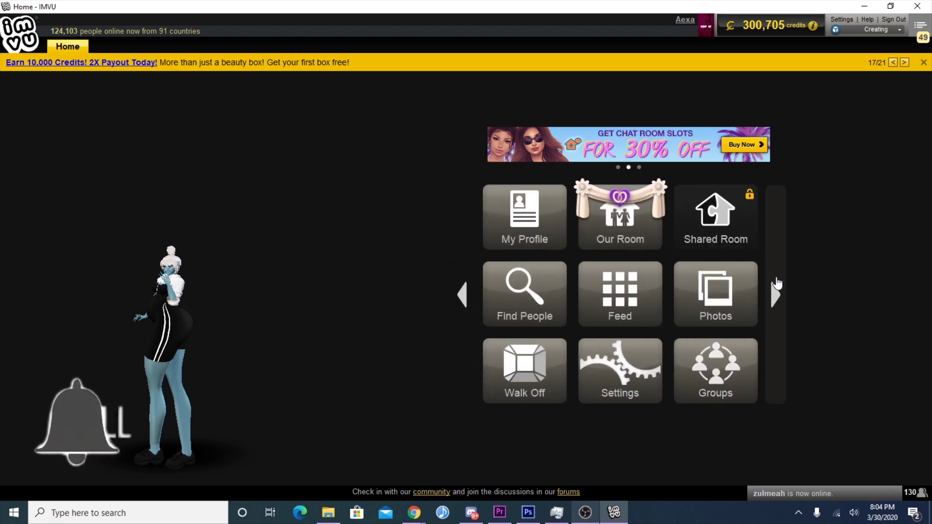
pyautogui.click(775, 282)
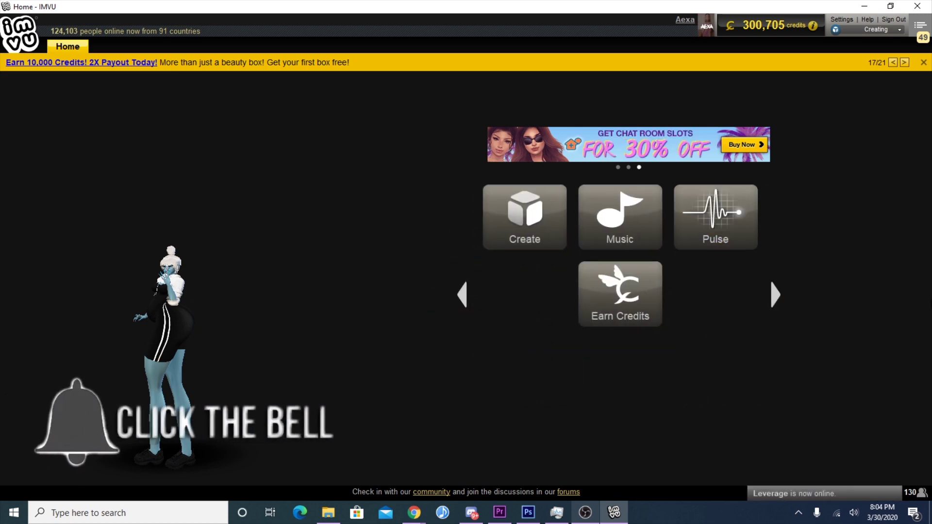
pyautogui.moveTo(414, 512)
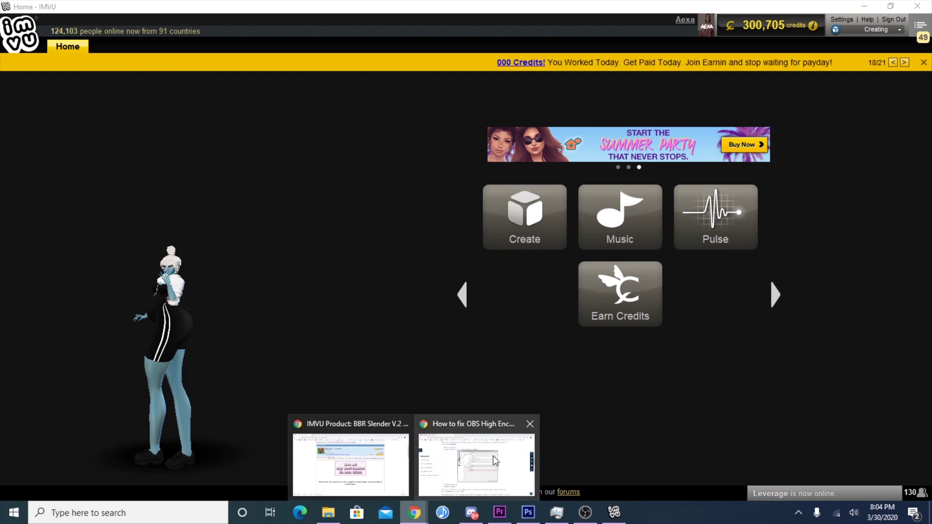
pyautogui.moveTo(482, 453)
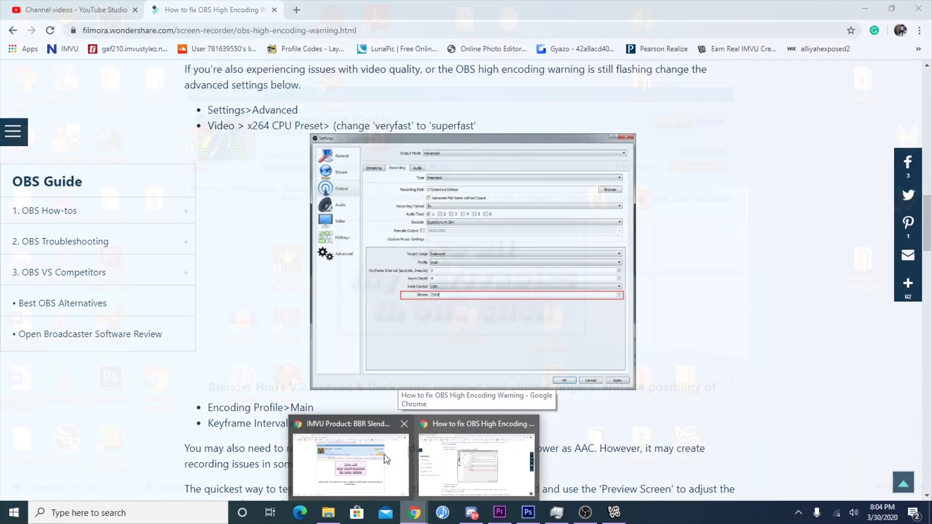
pyautogui.click(352, 450)
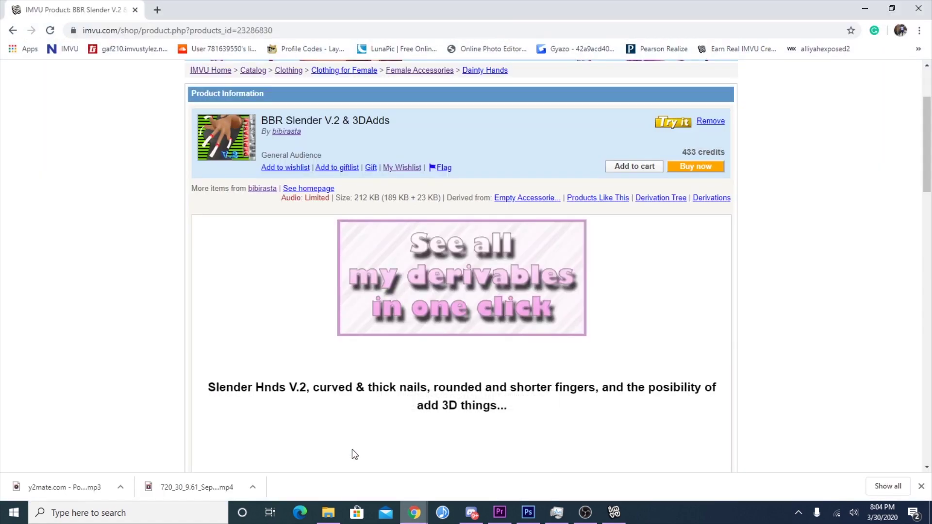
# - Examine the BBR Slender V.2 & 3DAdds product's title, description, preview picture and nail map images
pyautogui.scroll(-4, 596, 189)
pyautogui.scroll(-4, 592, 196)
pyautogui.scroll(7, 563, 254)
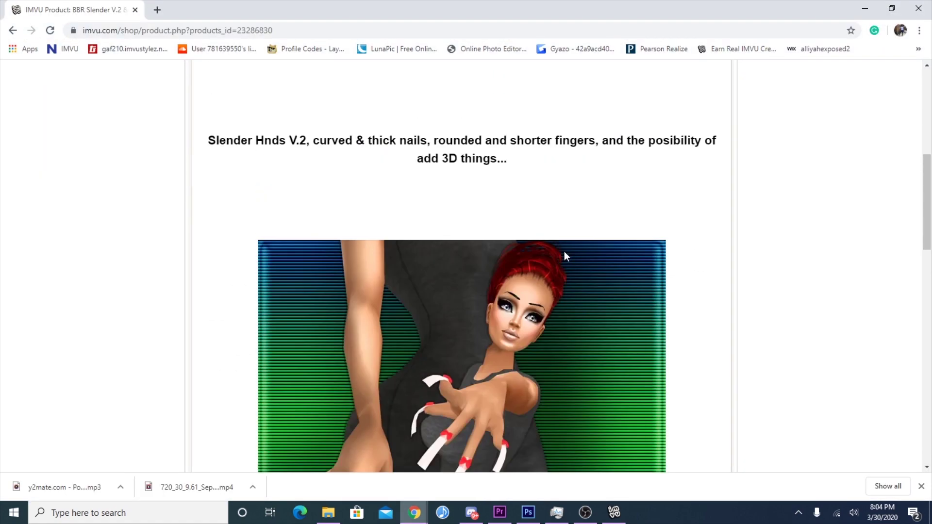
pyautogui.scroll(-9, 563, 254)
pyautogui.scroll(8, 433, 335)
pyautogui.scroll(-7, 624, 293)
pyautogui.scroll(-10, 630, 304)
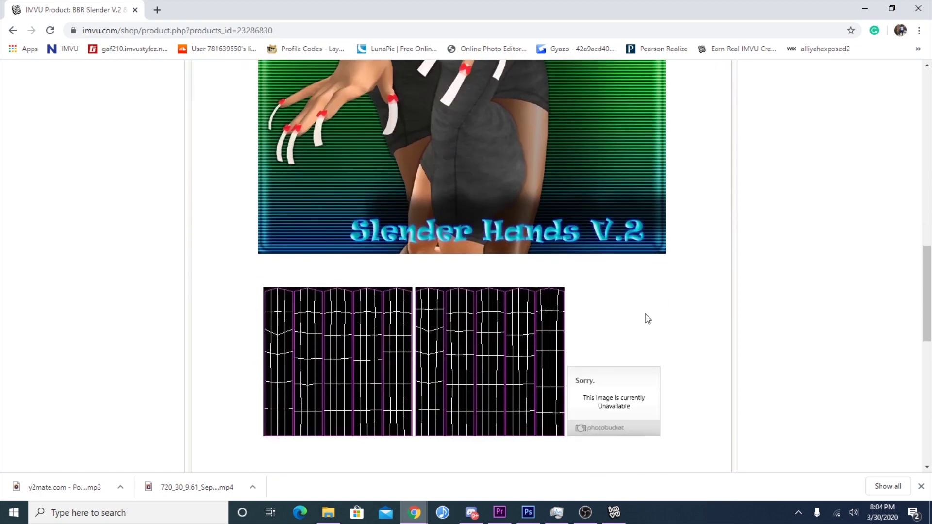
pyautogui.scroll(6, 636, 330)
pyautogui.scroll(6, 627, 342)
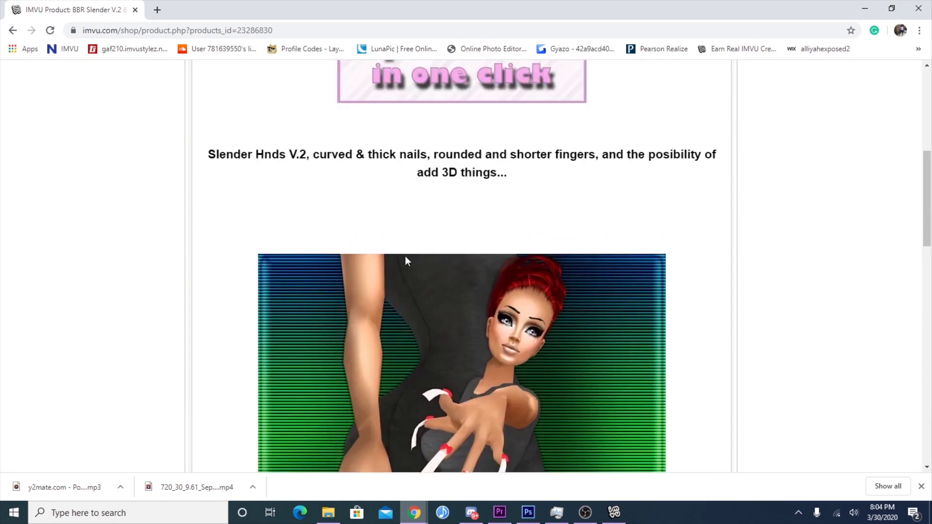
pyautogui.scroll(6, 404, 255)
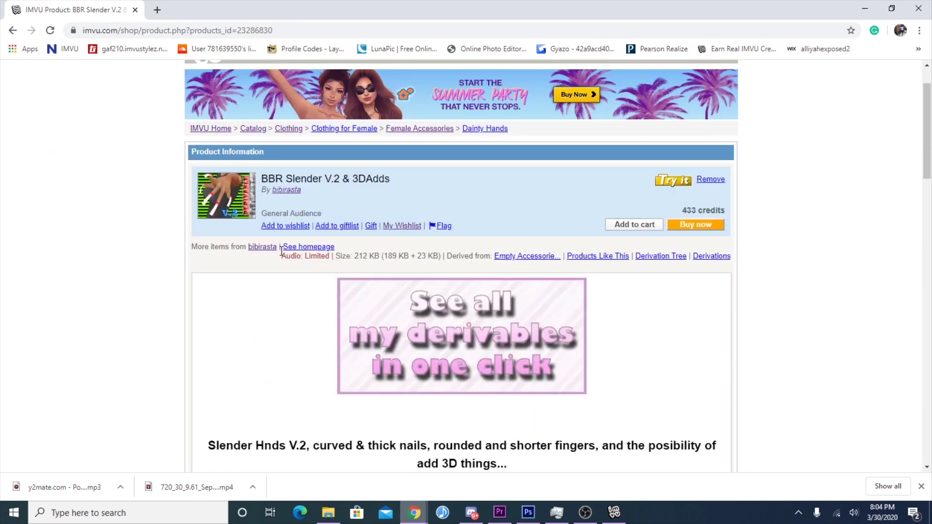
pyautogui.scroll(-2, 590, 270)
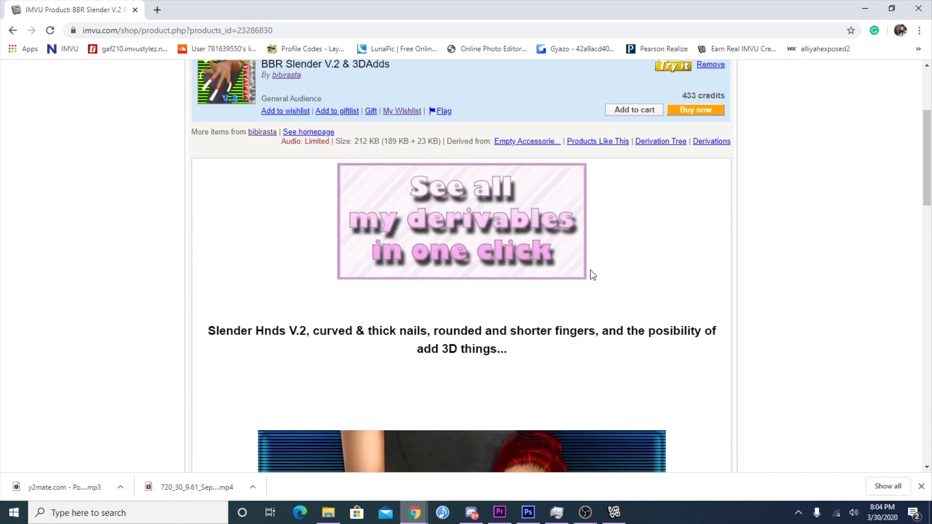
pyautogui.scroll(4, 585, 276)
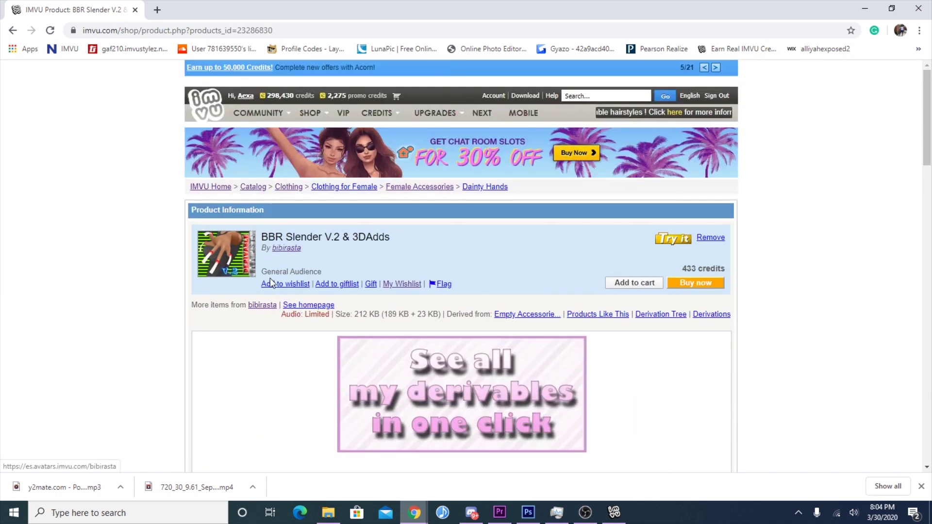
pyautogui.moveTo(270, 267); pyautogui.dragTo(469, 244)
pyautogui.click(426, 263)
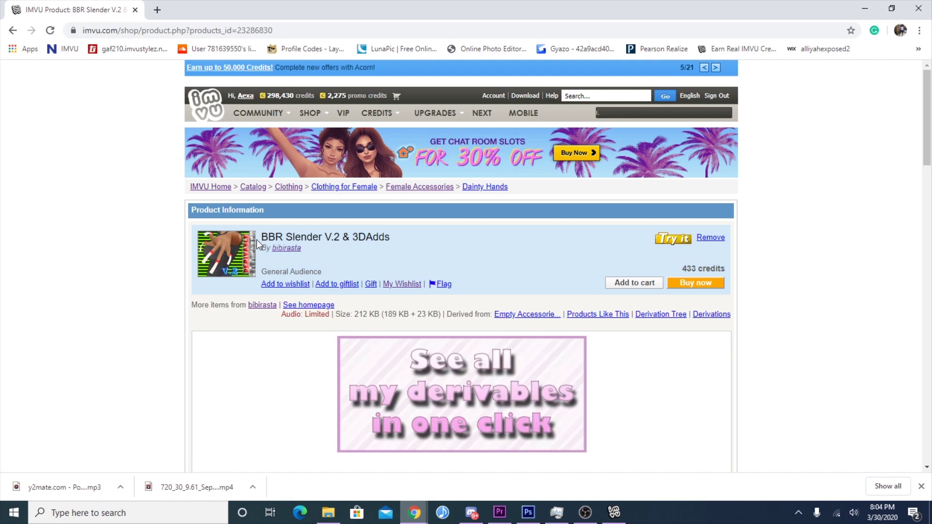
# - Look over the product page down to the Creator Tools section, then return to the nail map images
pyautogui.scroll(-20, 590, 304)
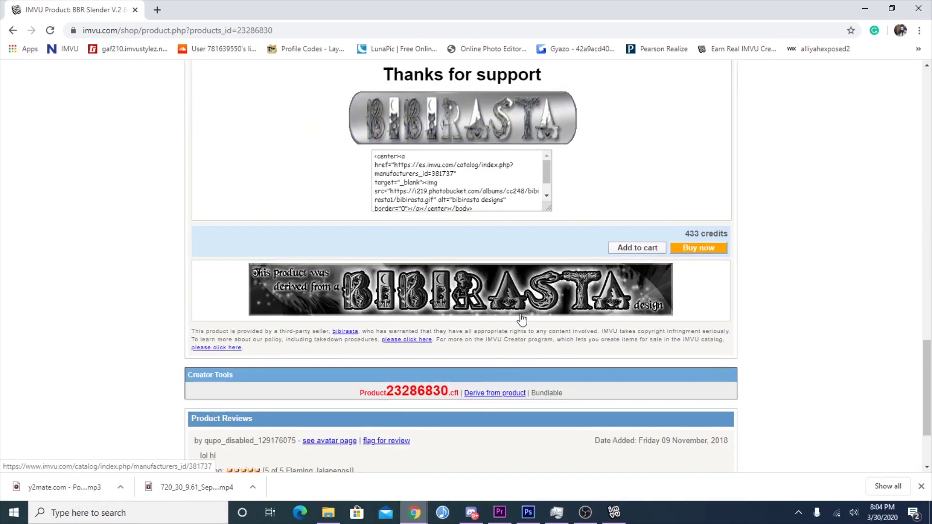
pyautogui.scroll(15, 416, 300)
pyautogui.scroll(1, 406, 316)
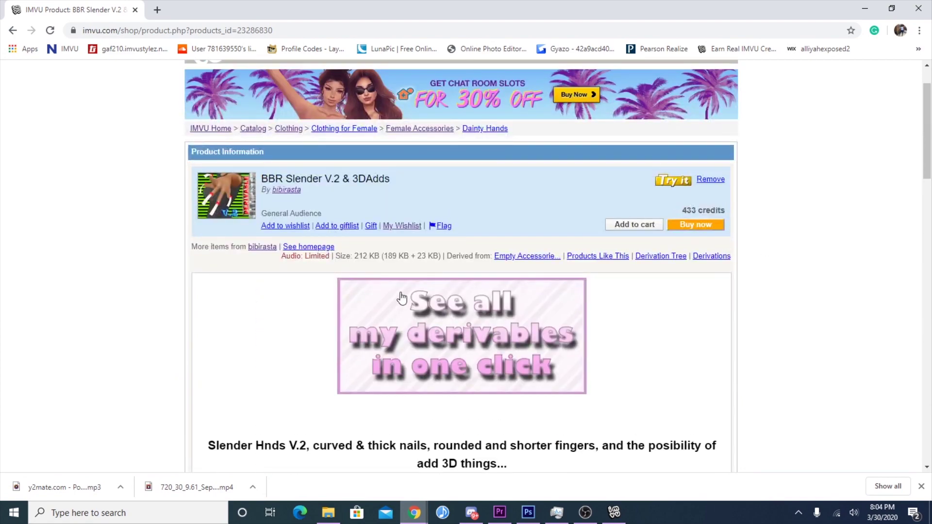
pyautogui.scroll(-10, 412, 311)
pyautogui.scroll(-6, 422, 335)
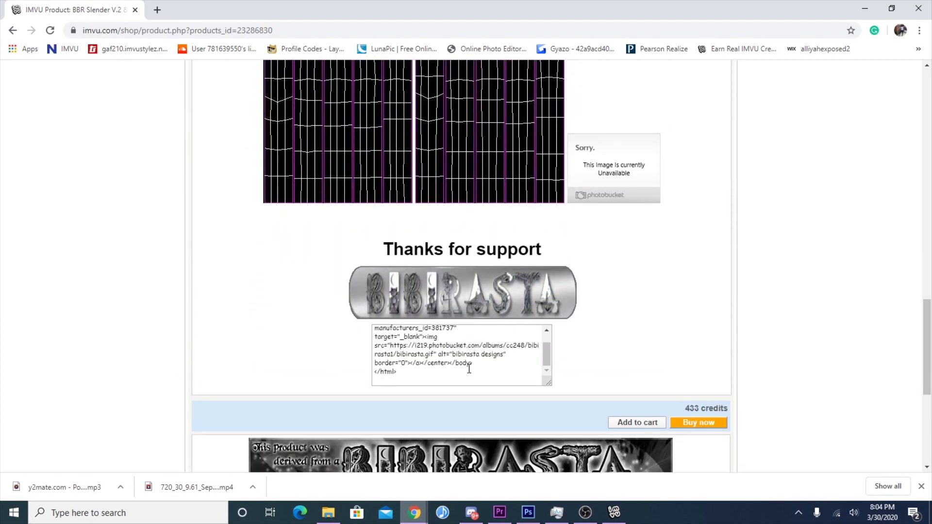
pyautogui.scroll(15, 523, 372)
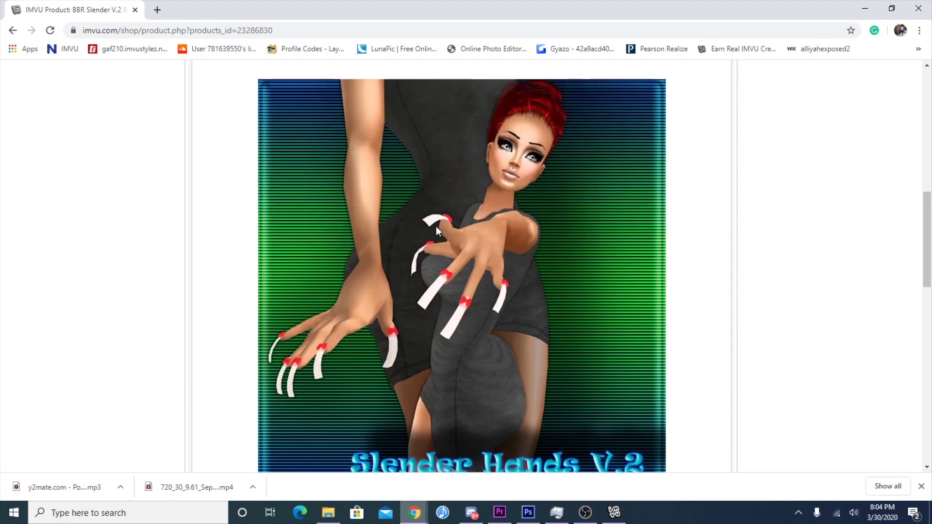
pyautogui.scroll(-10, 510, 289)
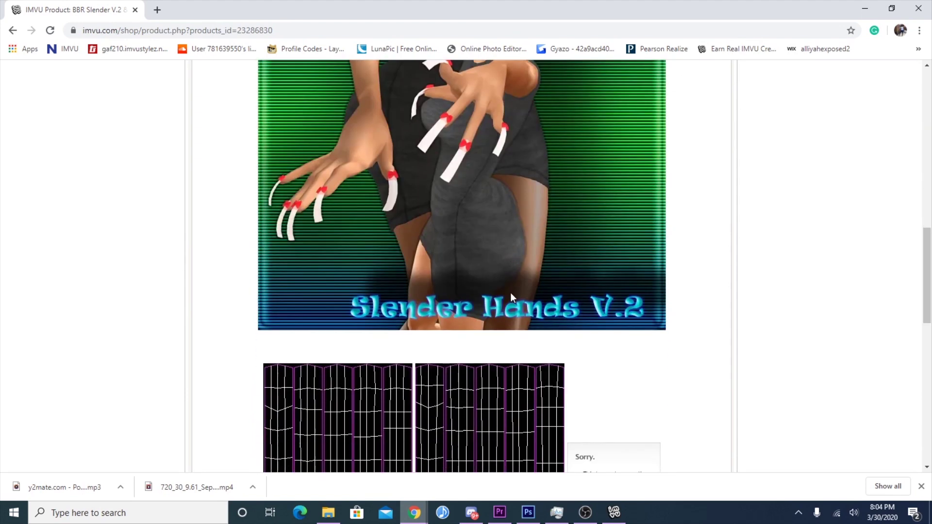
pyautogui.rightClick(316, 314)
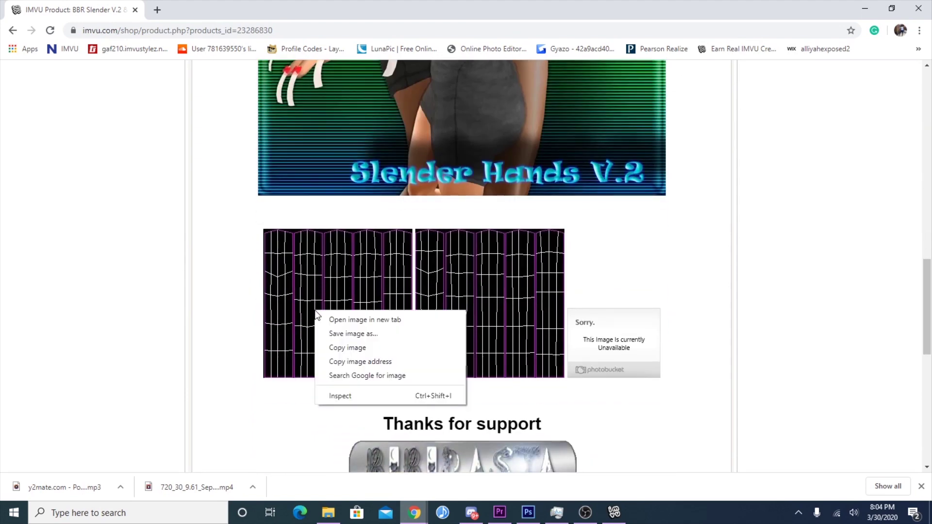
pyautogui.click(358, 329)
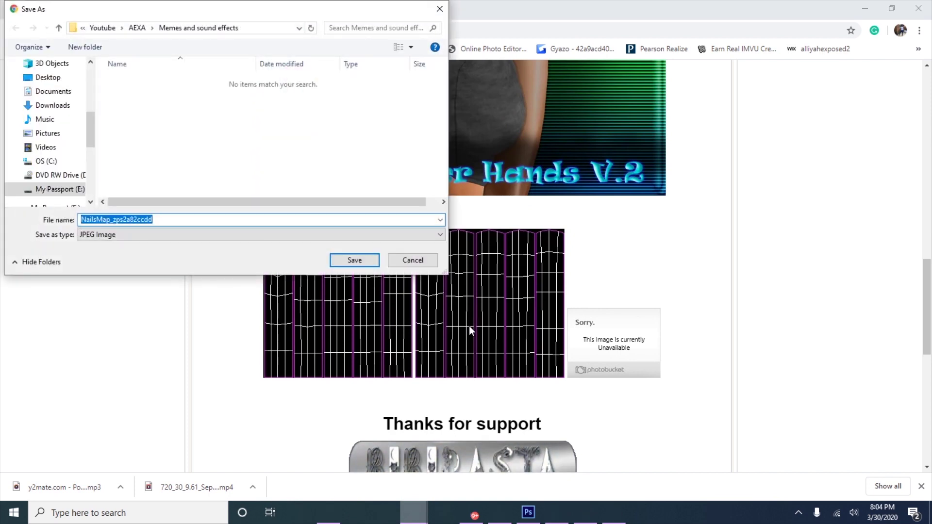
pyautogui.click(137, 28)
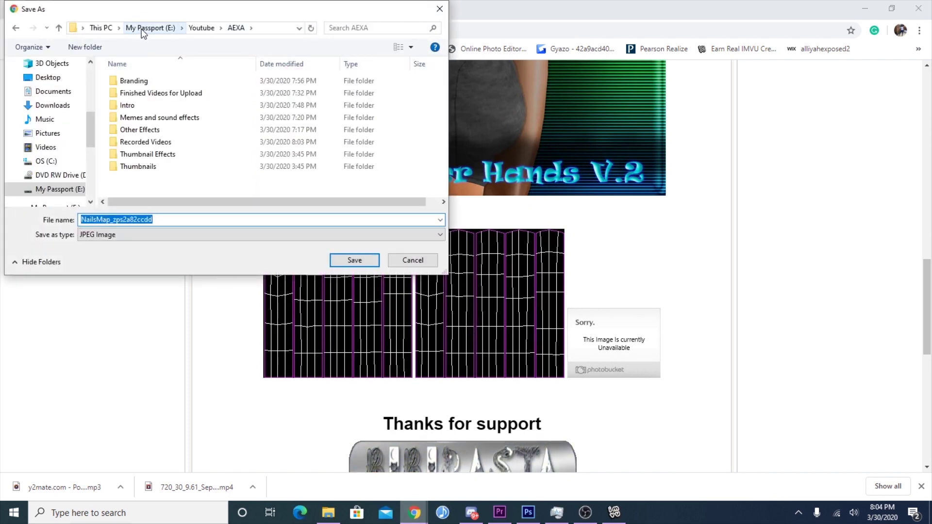
pyautogui.click(145, 29)
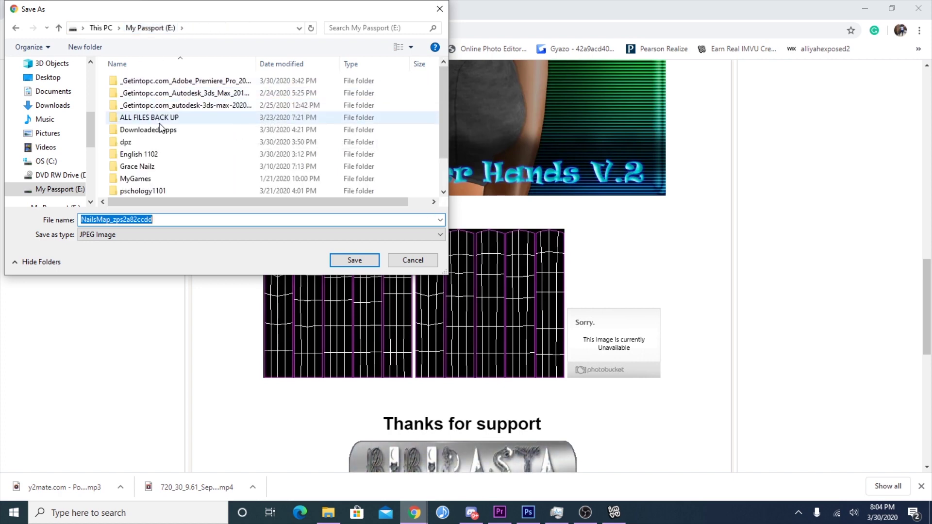
pyautogui.doubleClick(166, 120)
pyautogui.click(151, 122)
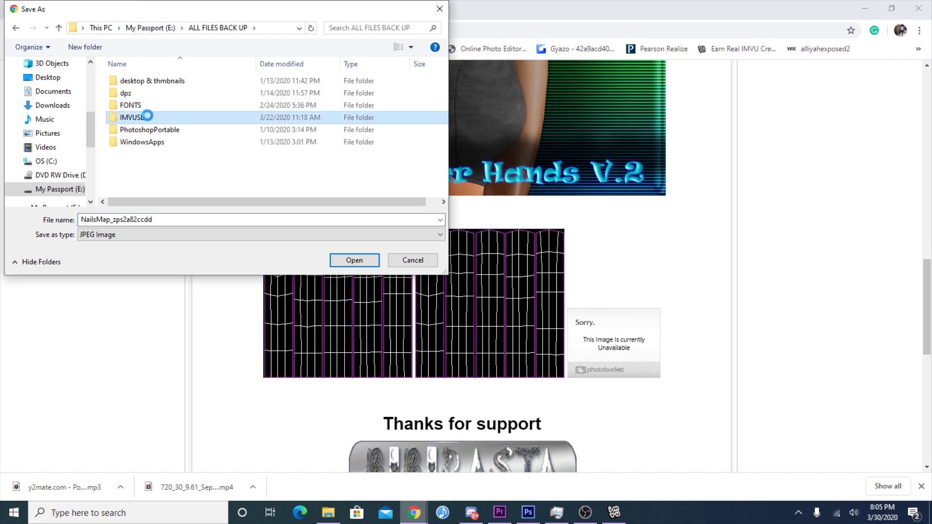
pyautogui.doubleClick(209, 117)
pyautogui.doubleClick(139, 91)
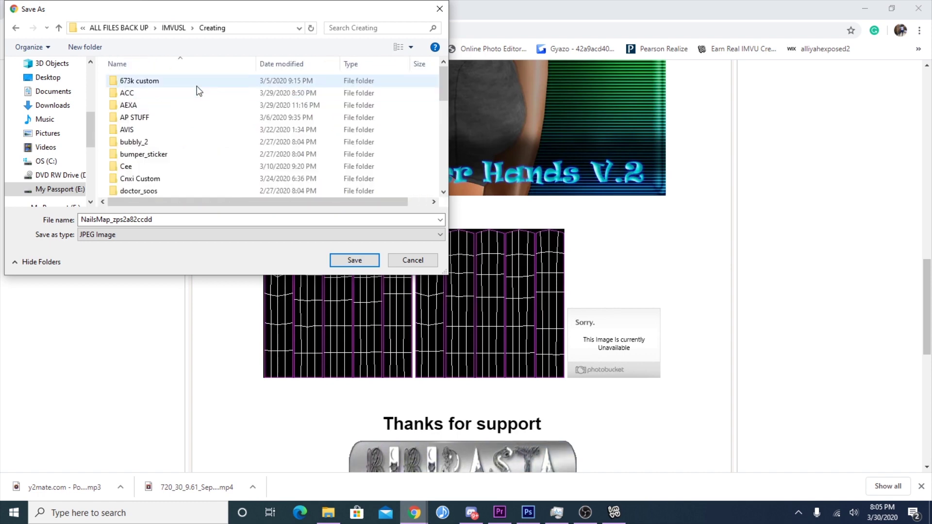
pyautogui.scroll(-5, 199, 122)
pyautogui.scroll(5, 170, 110)
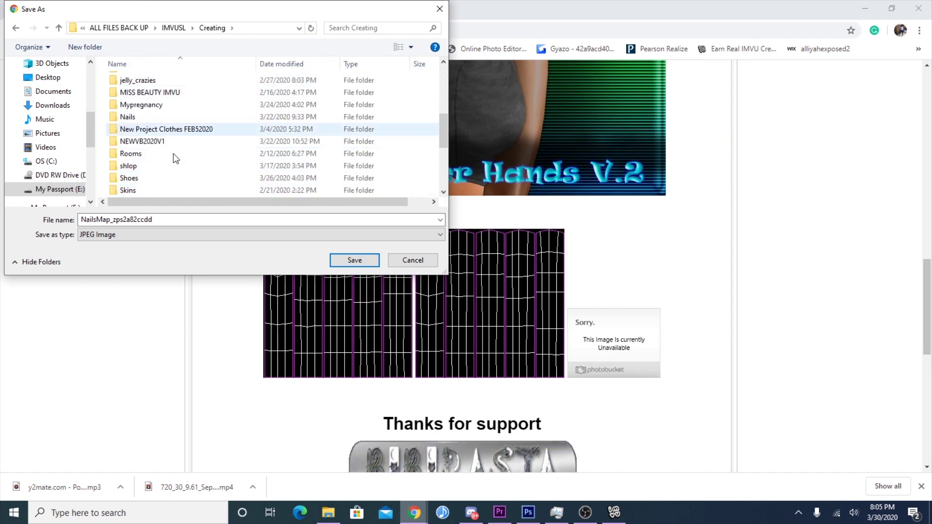
pyautogui.scroll(-5, 199, 146)
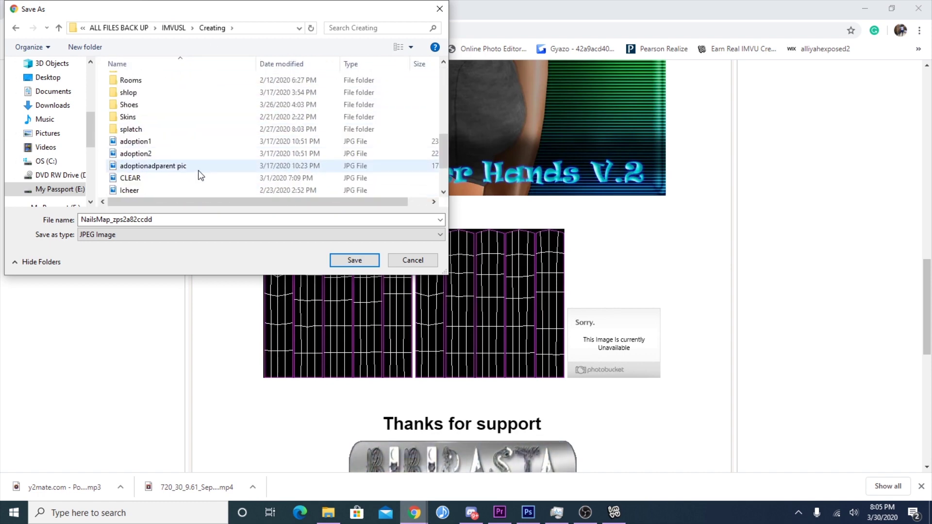
pyautogui.scroll(6, 202, 112)
pyautogui.scroll(-6, 167, 183)
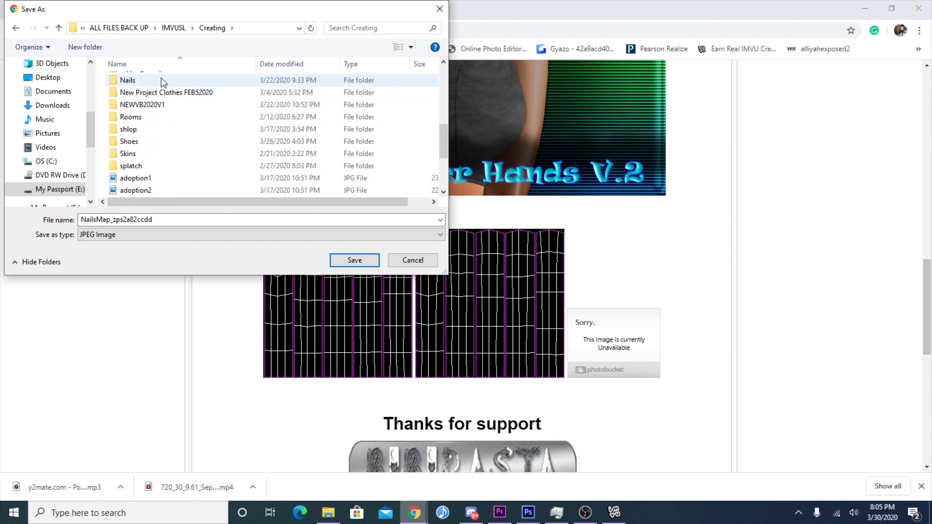
pyautogui.doubleClick(162, 82)
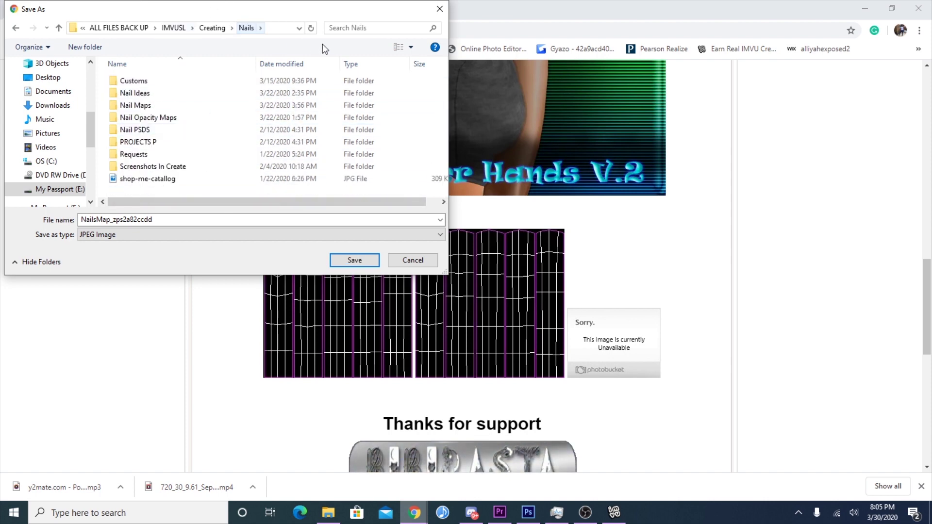
pyautogui.doubleClick(180, 121)
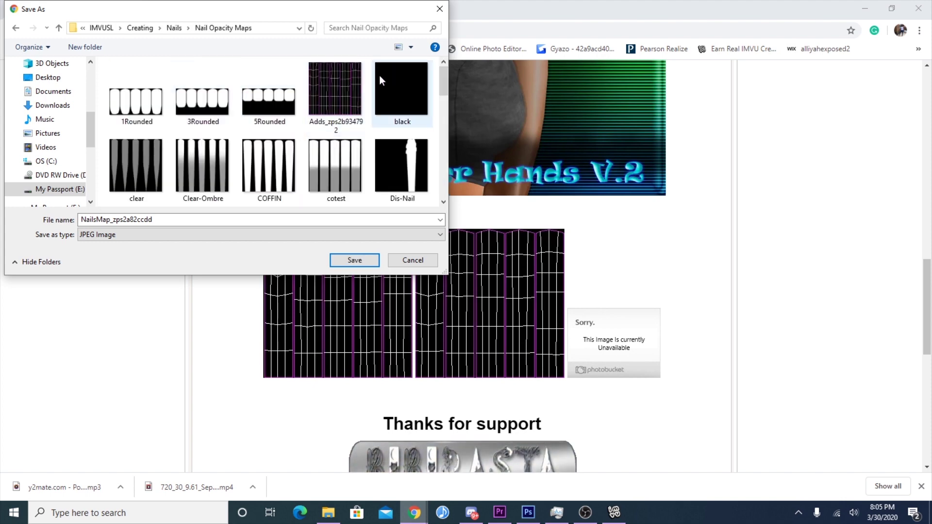
pyautogui.moveTo(444, 80)
pyautogui.mouseDown()
pyautogui.moveTo(444, 191)
pyautogui.moveTo(439, 80)
pyautogui.mouseUp()
pyautogui.scroll(-10, 250, 134)
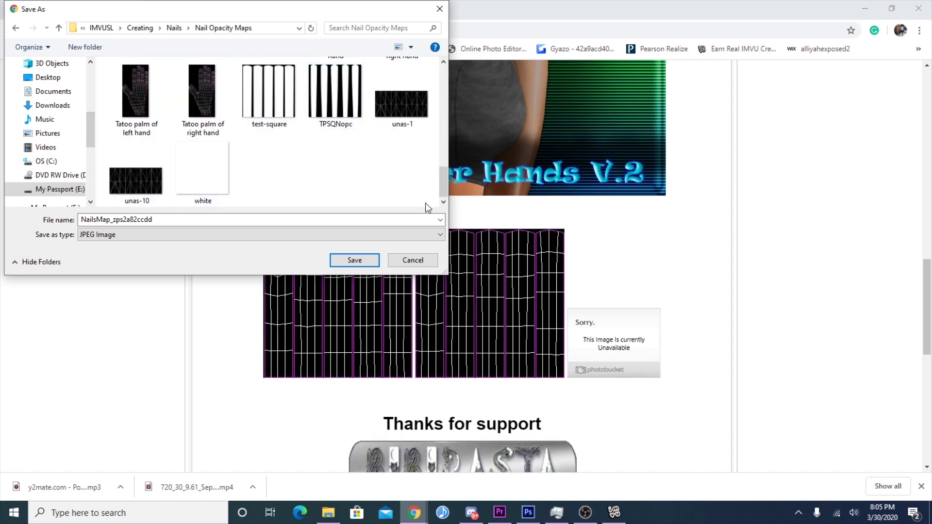
pyautogui.click(422, 262)
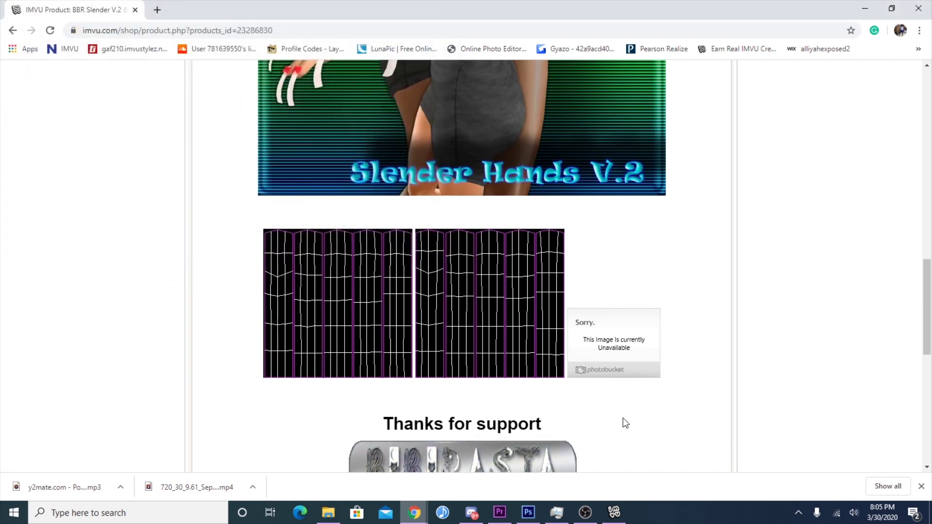
# - Derive a new product from BBR Slender V.2 & 3DAdds and open it in the IMVU editor
pyautogui.scroll(-10, 487, 359)
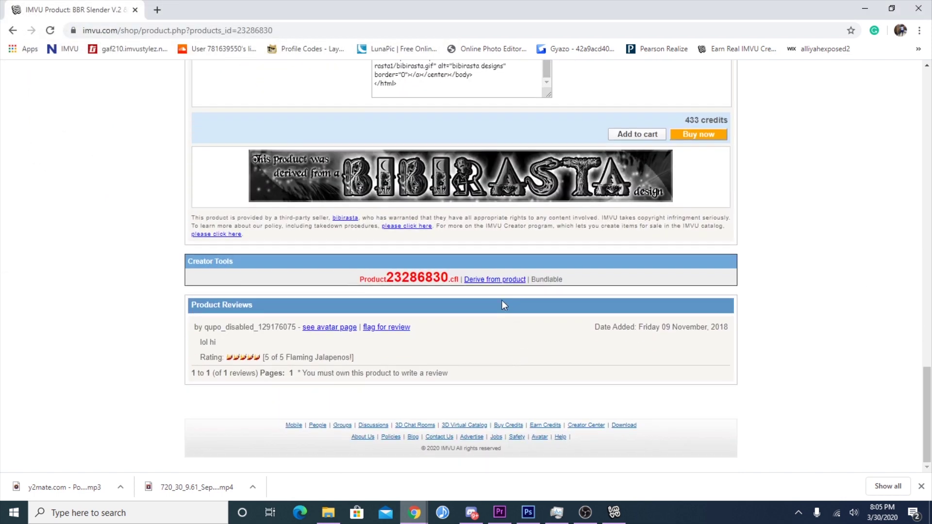
pyautogui.click(496, 282)
pyautogui.click(503, 112)
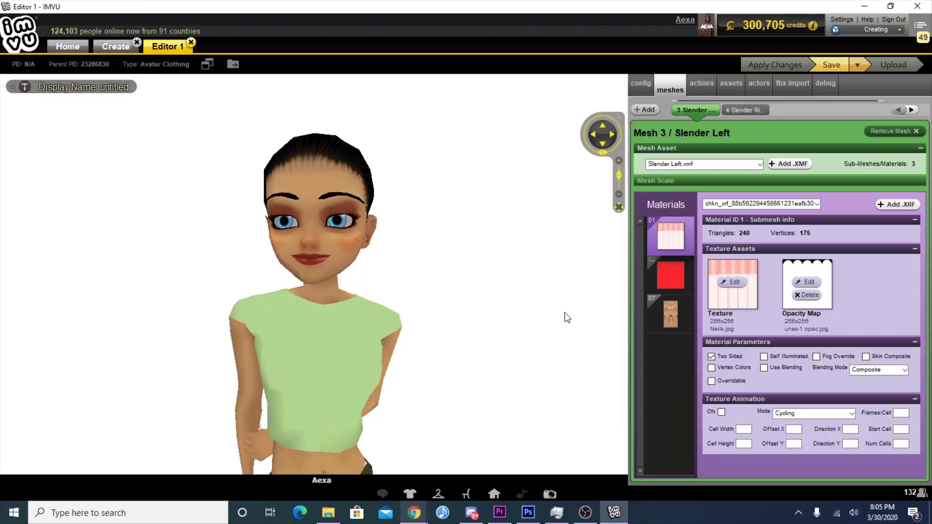
pyautogui.moveTo(487, 284); pyautogui.dragTo(488, 309)
pyautogui.scroll(-5, 505, 339)
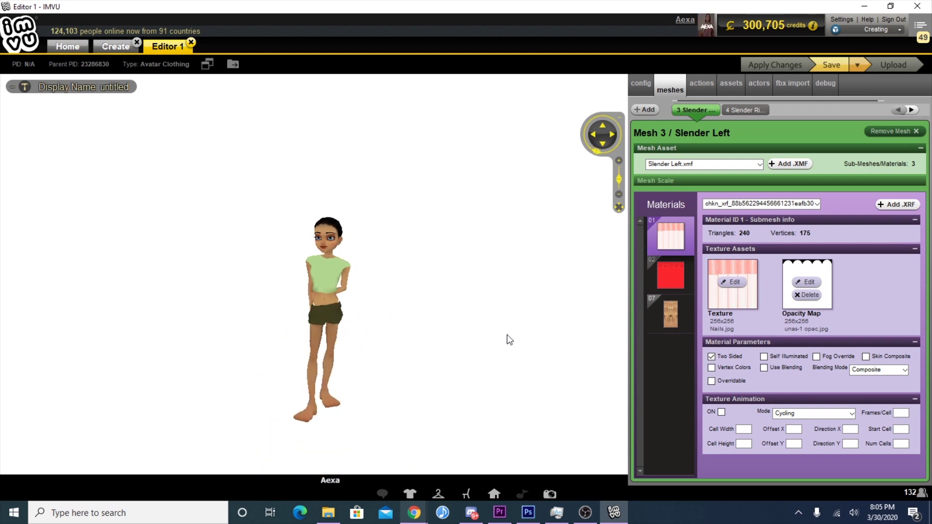
pyautogui.scroll(8, 539, 327)
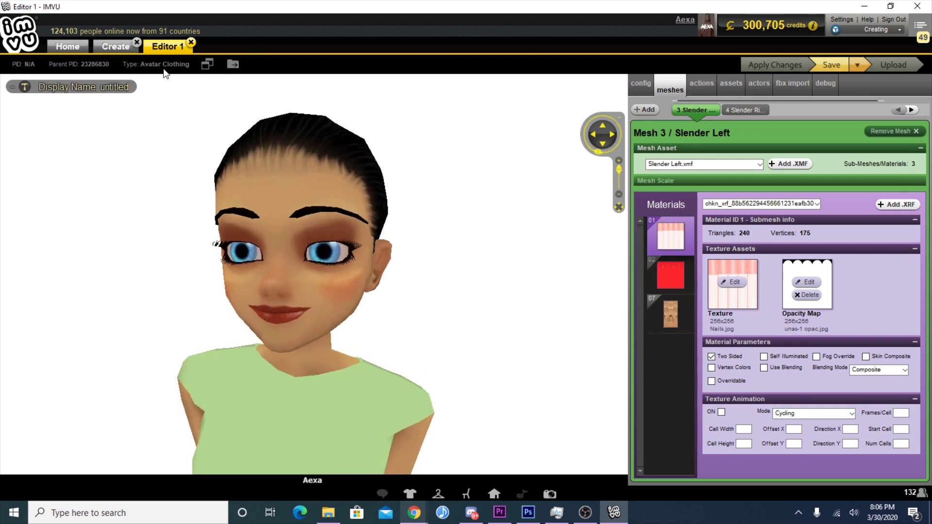
pyautogui.scroll(-3, 388, 308)
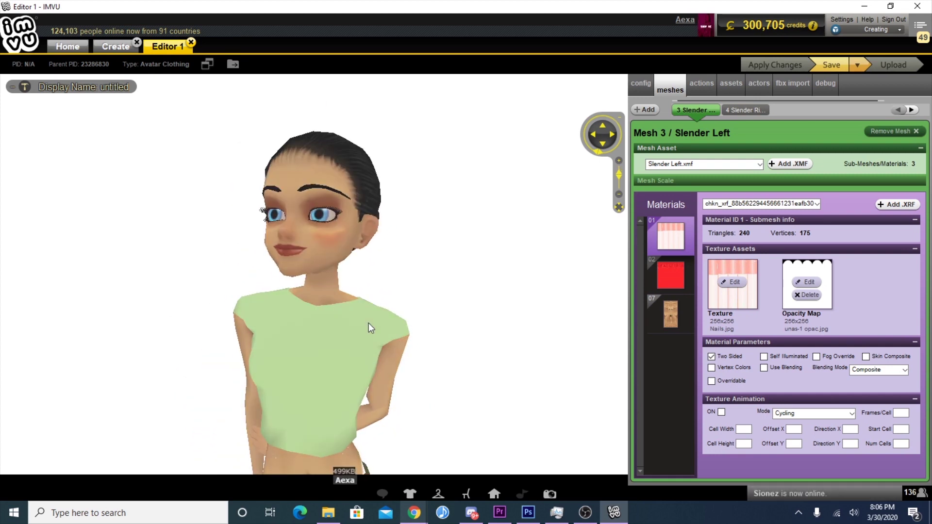
# - Search the avatar's accessories inventory for Hands and add the Hands Only product to the avatar
pyautogui.click(410, 494)
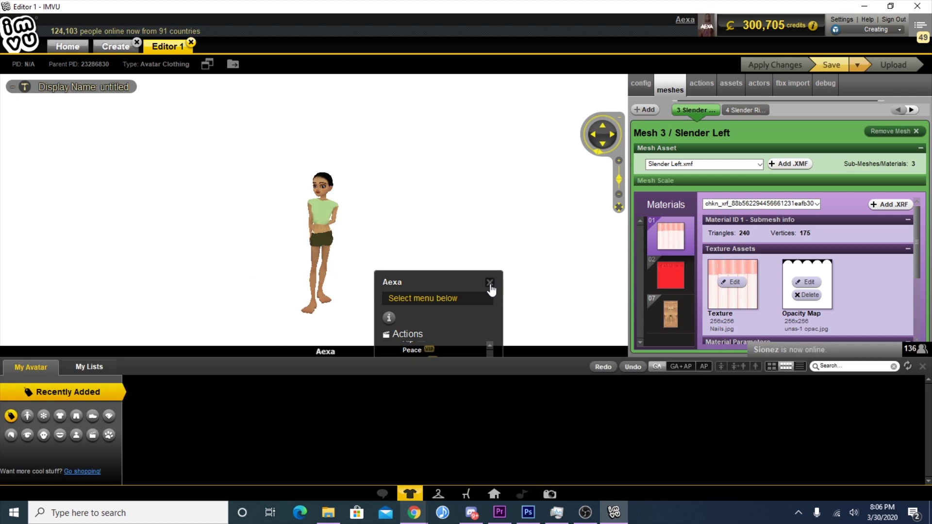
pyautogui.scroll(3, 447, 312)
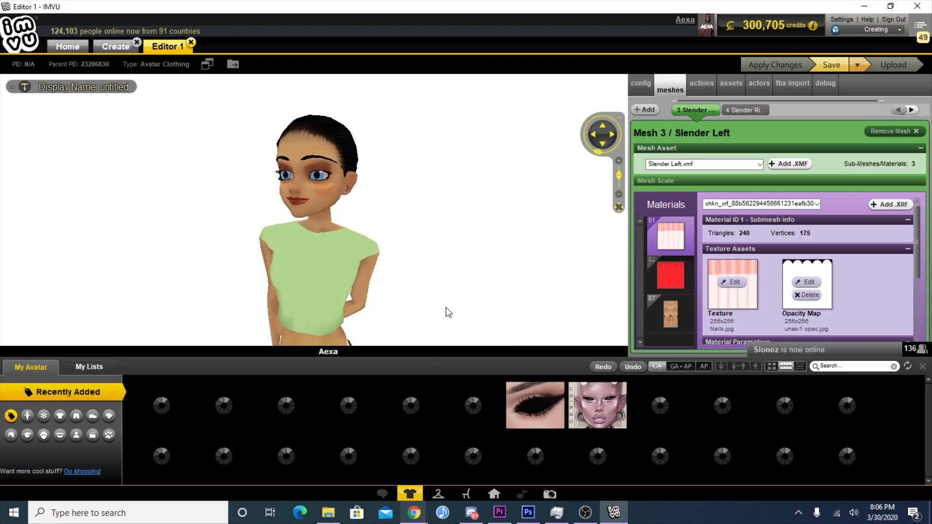
pyautogui.click(92, 416)
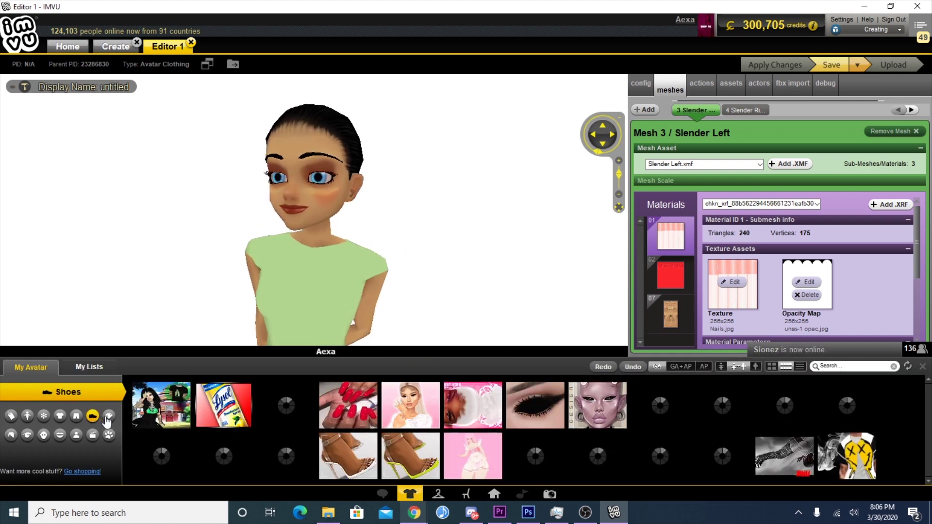
pyautogui.click(109, 416)
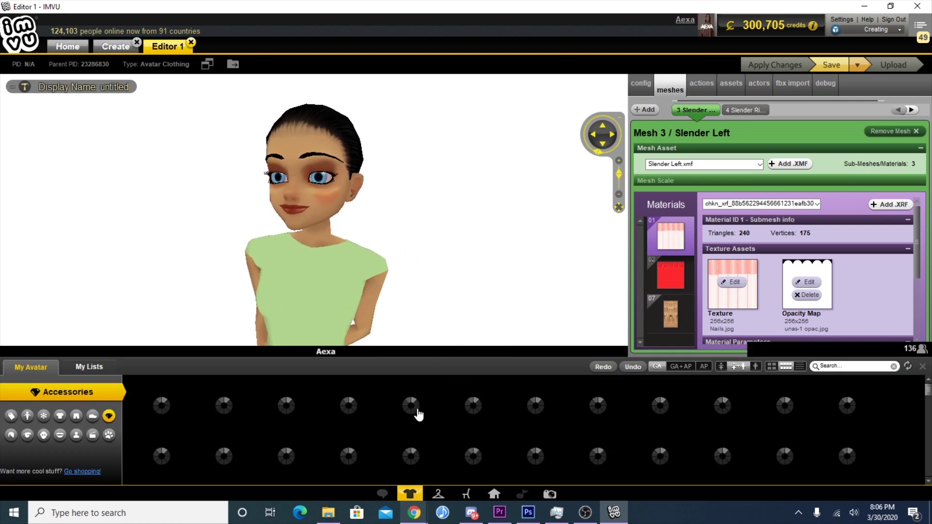
pyautogui.click(854, 368)
pyautogui.write('H')
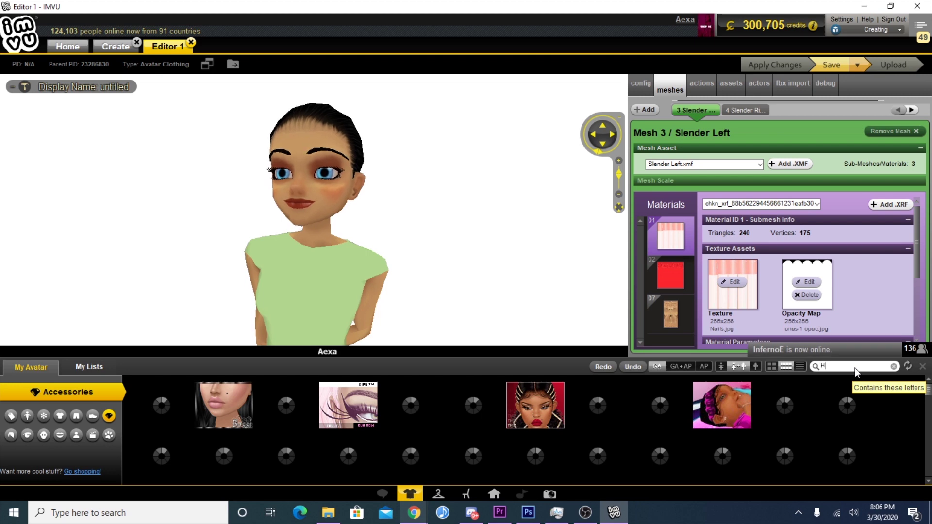
pyautogui.write('ands')
pyautogui.moveTo(280, 401)
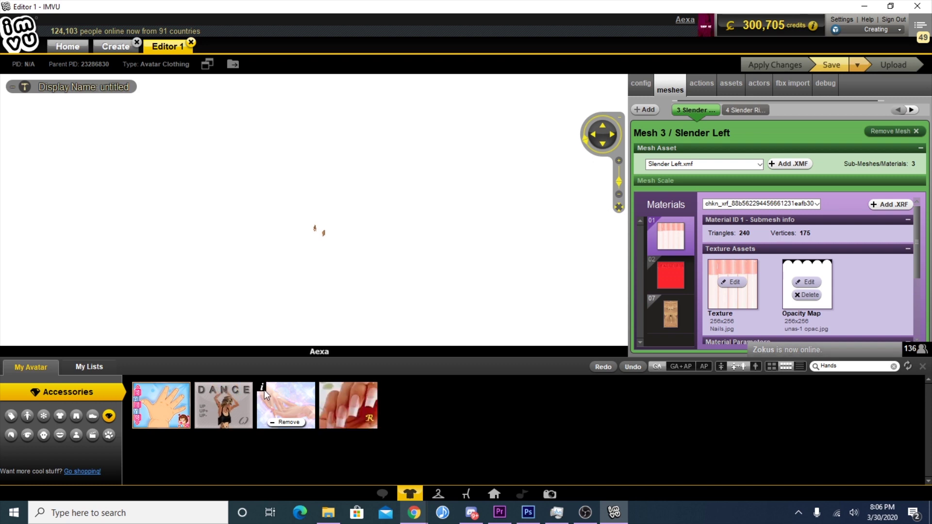
# - Open the Hands Only product's catalog page in Chrome and close the duplicate page
pyautogui.moveTo(265, 387)
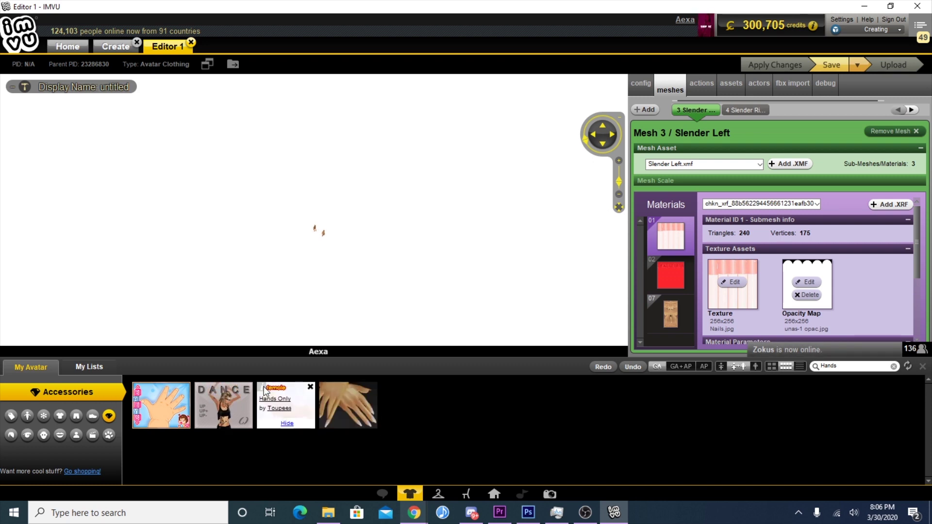
pyautogui.click(274, 403)
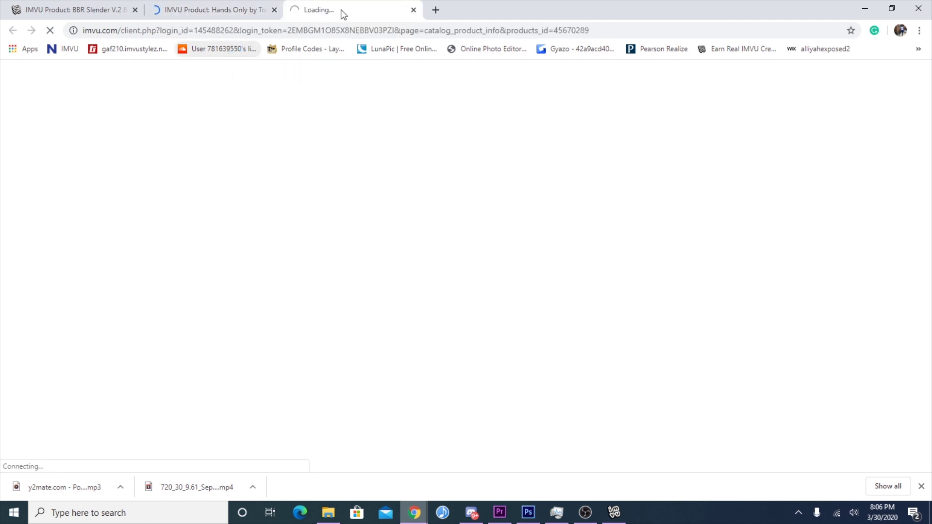
pyautogui.click(414, 10)
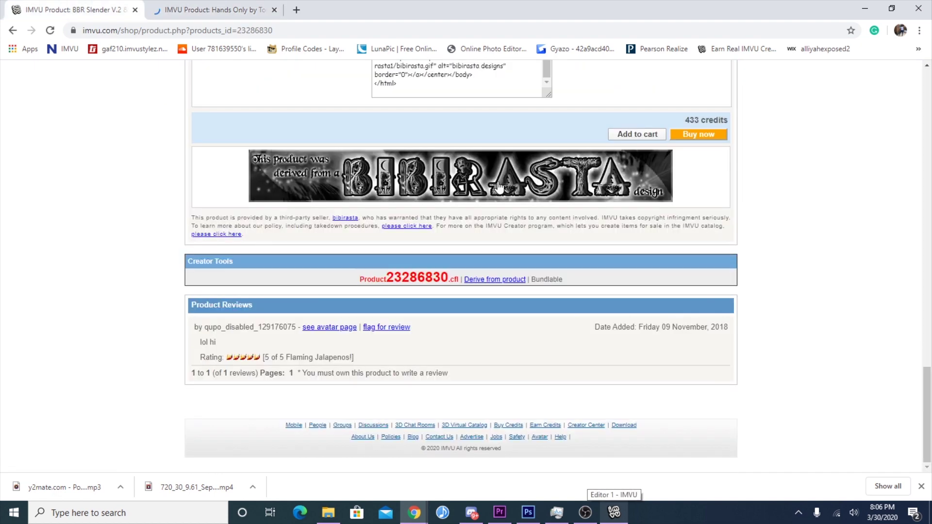
# - Look over the BBR Slender V.2 preview picture and the Hands Only page's description and Creator Tools section
pyautogui.scroll(20, 468, 217)
pyautogui.scroll(-10, 469, 218)
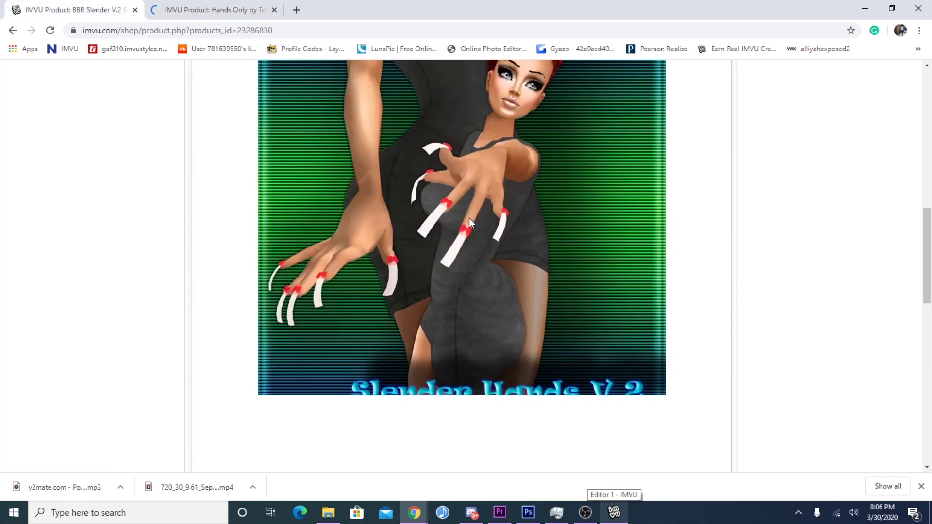
pyautogui.scroll(-8, 469, 217)
pyautogui.hotkey('ctrl', 'Tab')
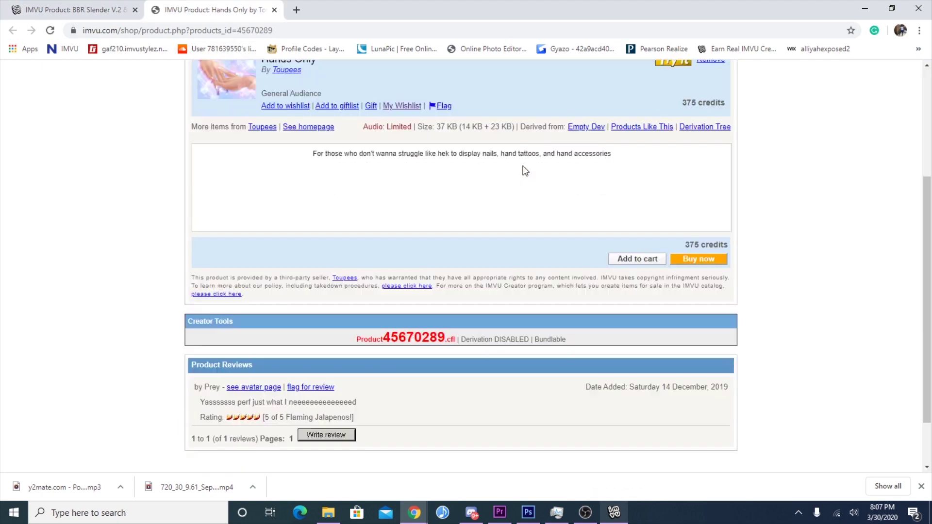
pyautogui.scroll(5, 524, 172)
pyautogui.scroll(-5, 347, 377)
pyautogui.scroll(5, 197, 243)
pyautogui.scroll(-2, 198, 244)
pyautogui.click(97, 10)
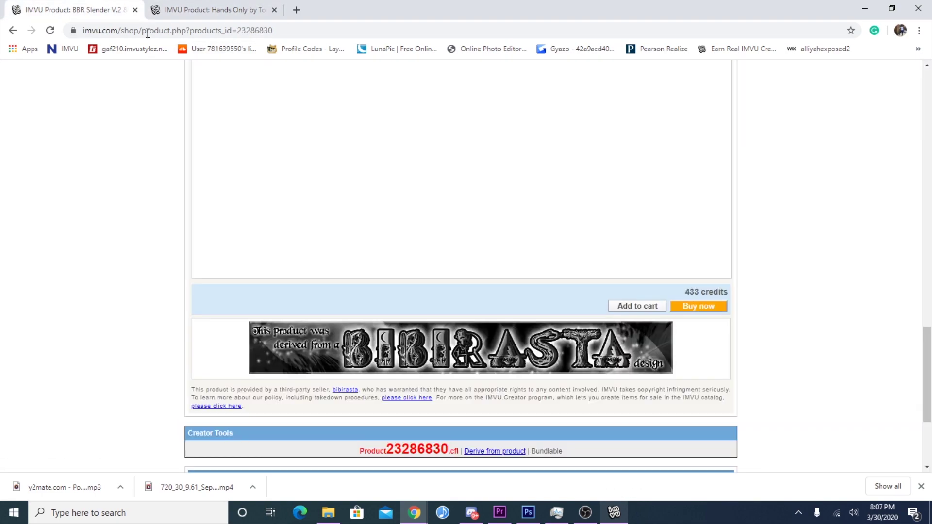
pyautogui.click(213, 10)
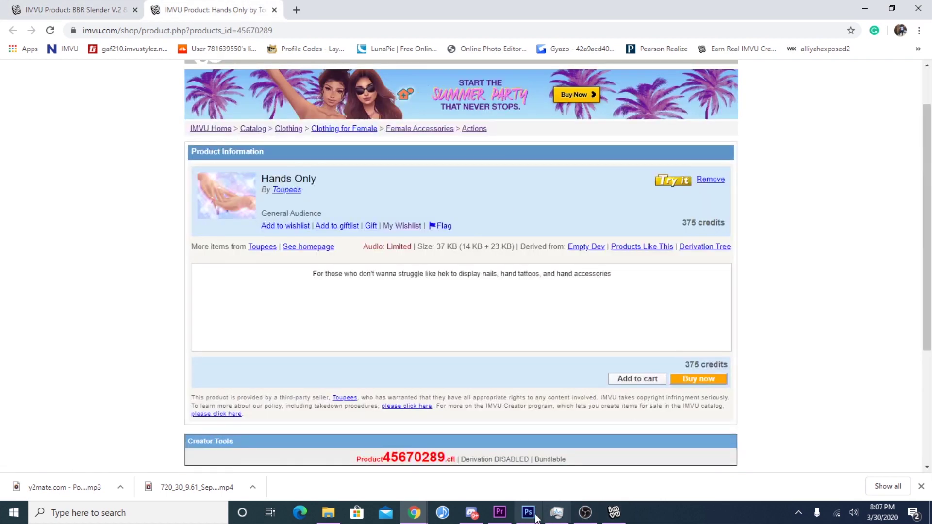
# - Switch back to the IMVU editor, clear the inventory search and put a skin from the Skins category on the avatar
pyautogui.click(614, 512)
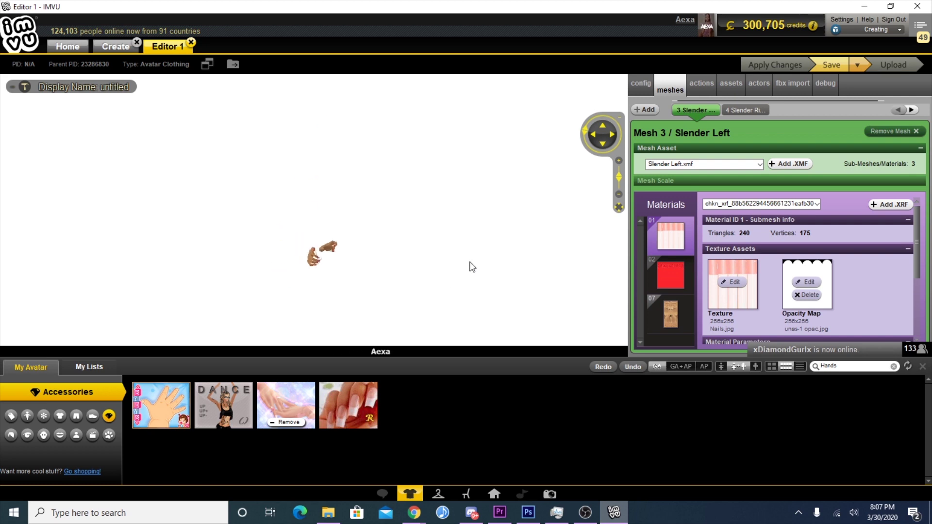
pyautogui.click(59, 435)
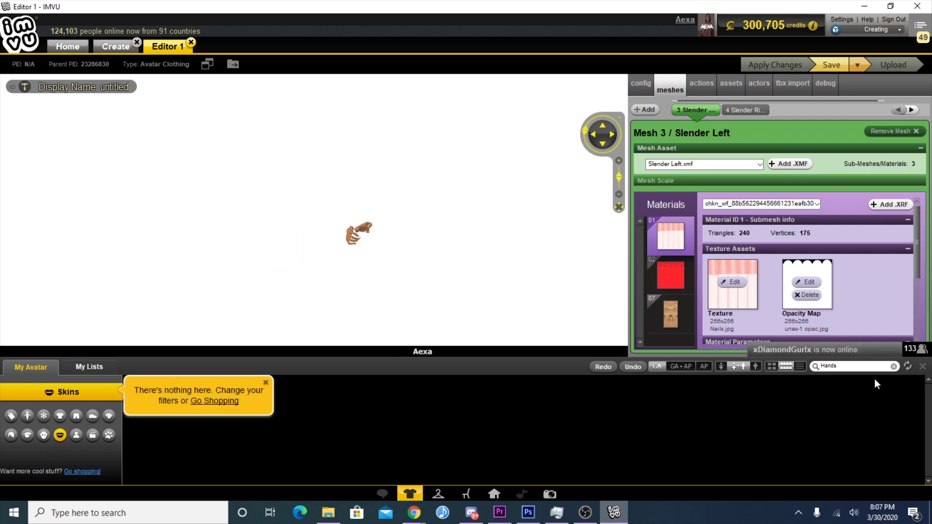
pyautogui.click(894, 367)
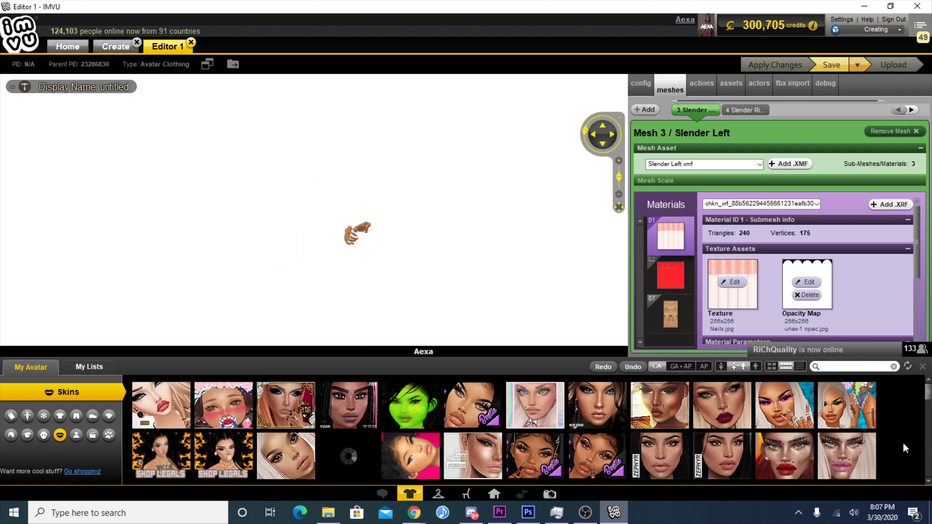
pyautogui.click(856, 409)
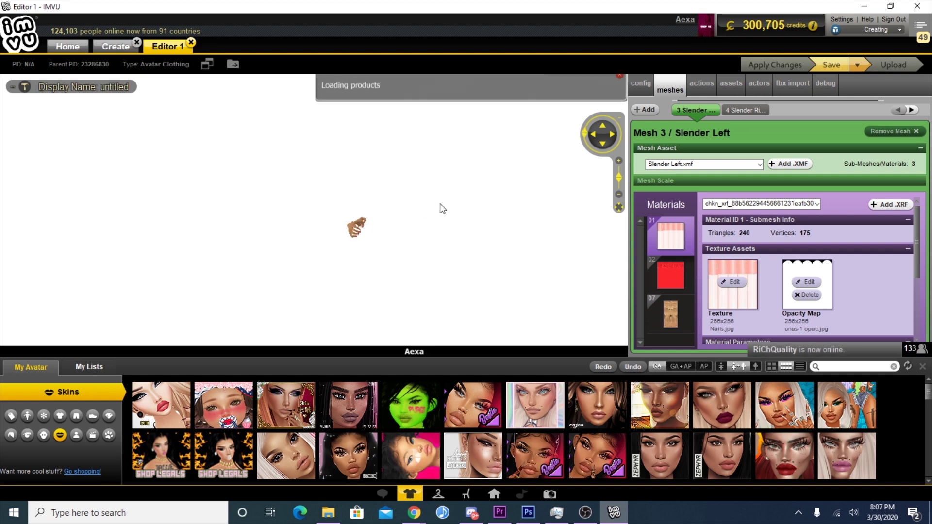
# - Examine the hands and nails on the avatar up close from several angles with the inventory closed
pyautogui.scroll(5, 389, 279)
pyautogui.moveTo(389, 279); pyautogui.dragTo(329, 224)
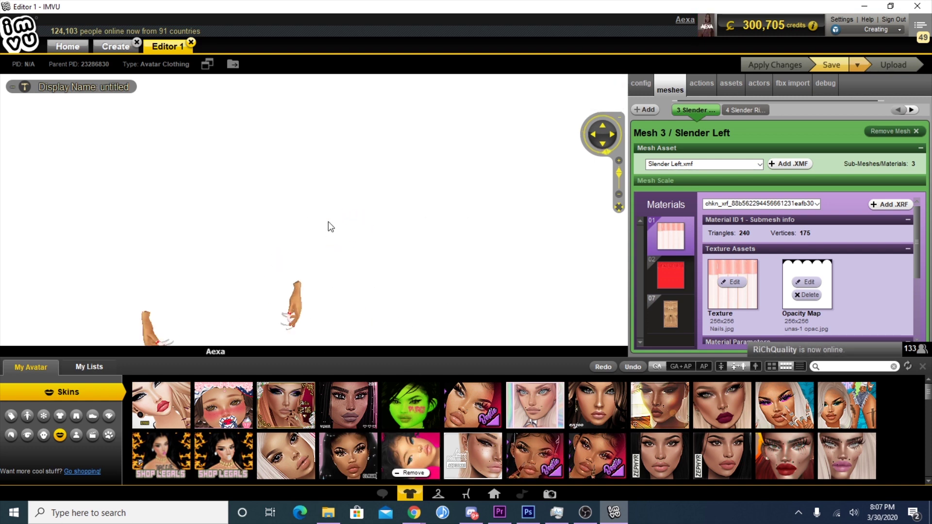
pyautogui.moveTo(329, 261); pyautogui.dragTo(406, 247)
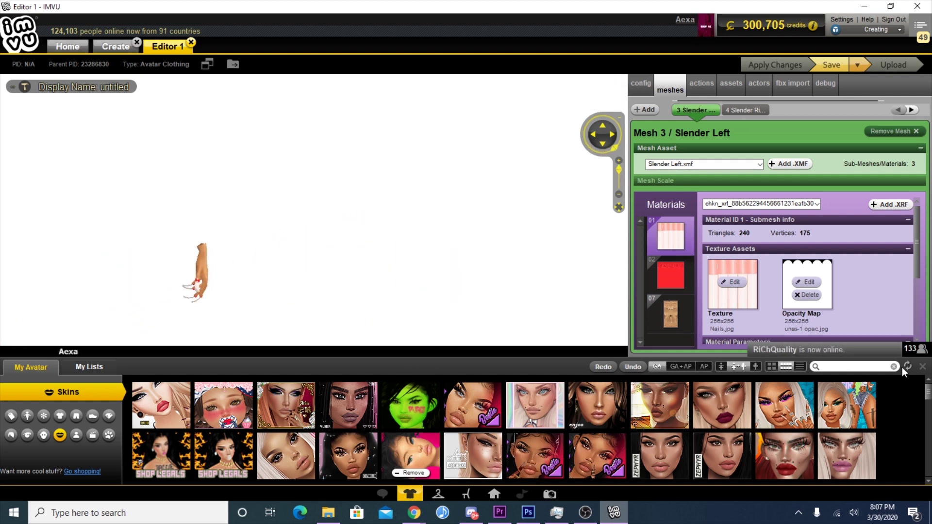
pyautogui.click(922, 366)
pyautogui.moveTo(359, 231); pyautogui.dragTo(290, 285)
pyautogui.moveTo(160, 292); pyautogui.dragTo(163, 250)
pyautogui.moveTo(156, 290); pyautogui.dragTo(176, 285)
# - Reopen the avatar's clothing inventory and search its accessories for Nail
pyautogui.click(411, 493)
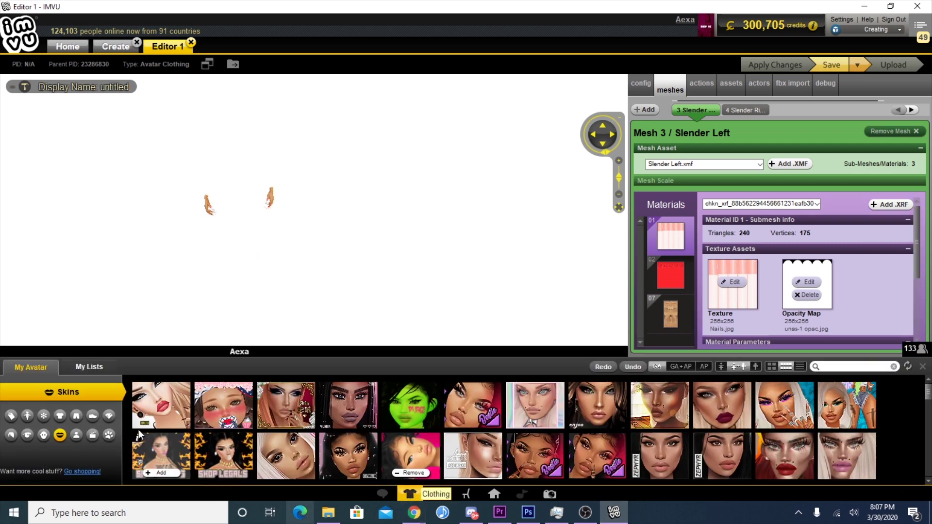
pyautogui.click(845, 366)
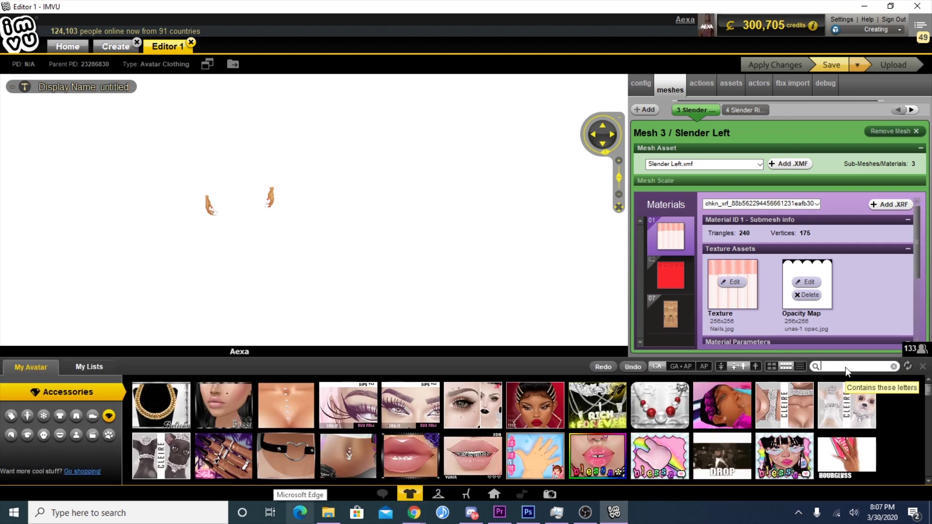
pyautogui.write('nails')
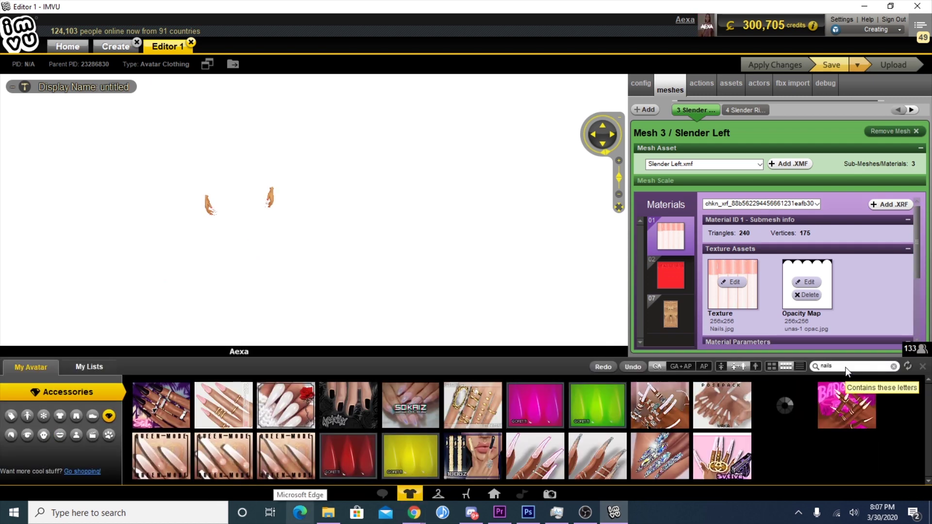
pyautogui.press('BackSpace')
pyautogui.write('pos')
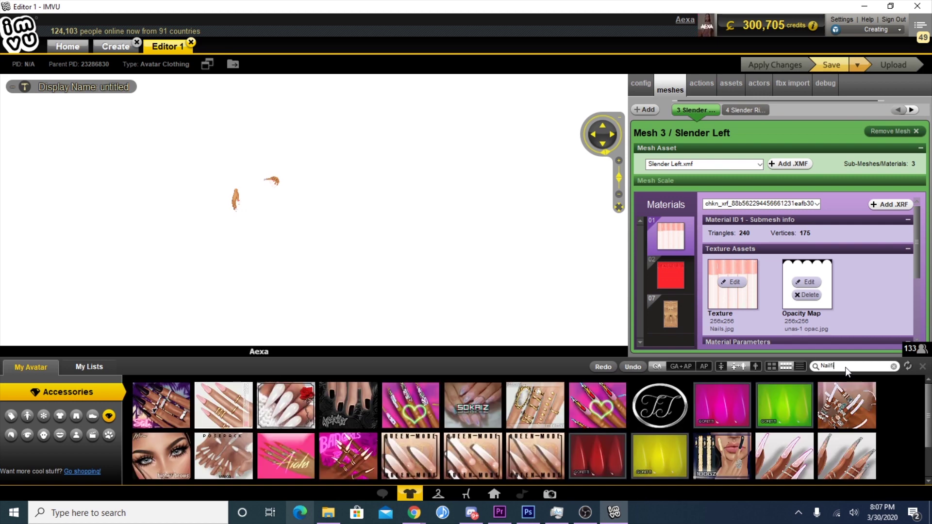
pyautogui.write('ie')
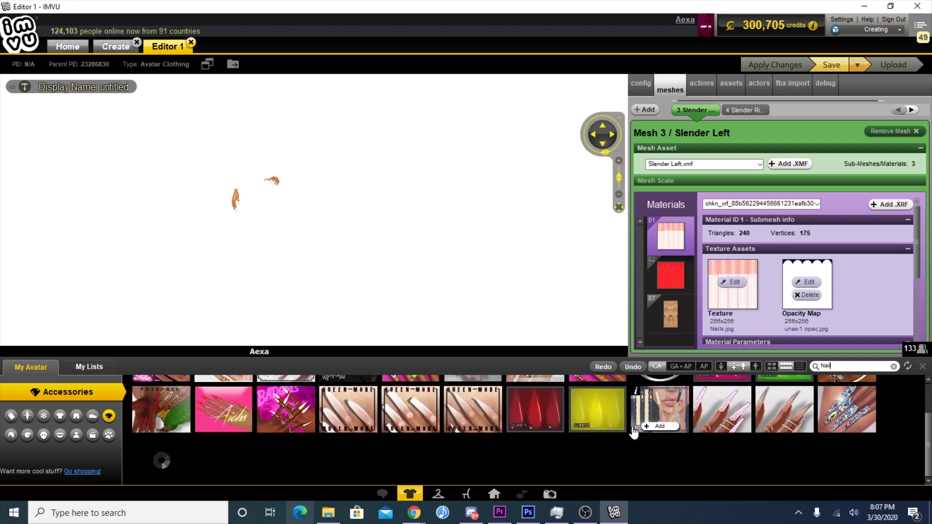
# - Find the pose pack among the nail accessories and open its catalog page in Chrome
pyautogui.scroll(-1, 348, 461)
pyautogui.moveTo(163, 451)
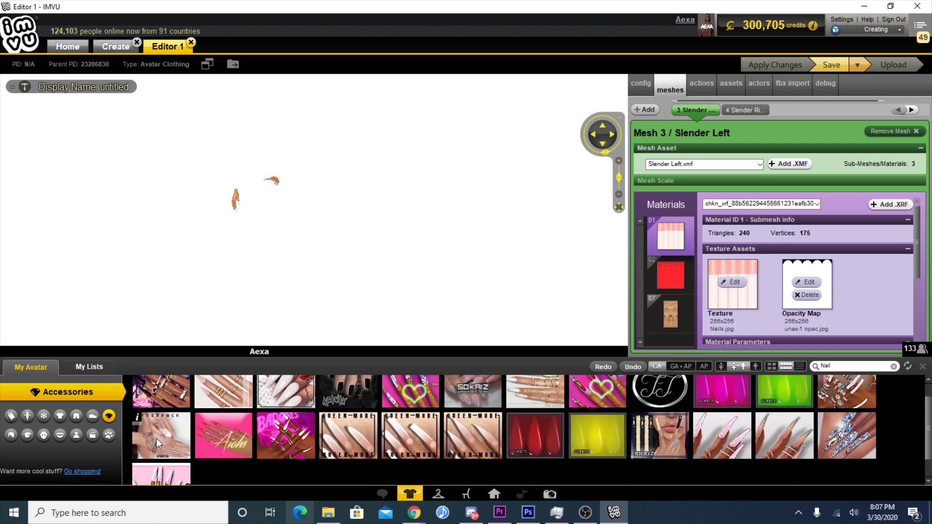
pyautogui.click(138, 417)
pyautogui.click(154, 430)
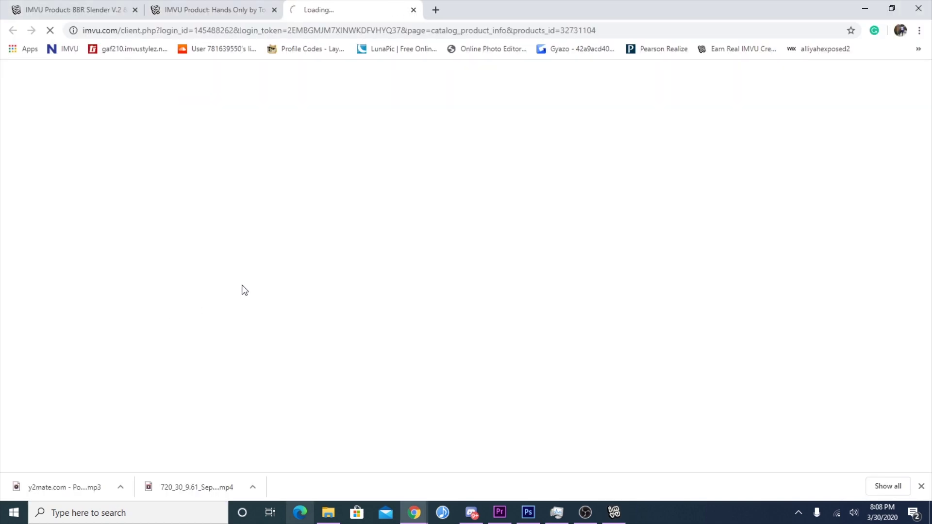
# - Return to the IMVU editor and run several pose triggers on the avatar to display the hands and nails
pyautogui.click(615, 514)
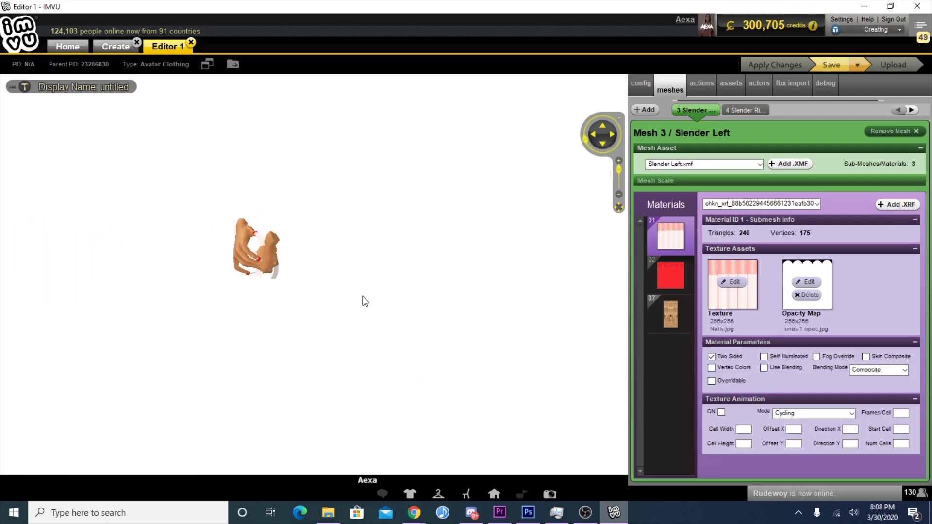
pyautogui.click(393, 262)
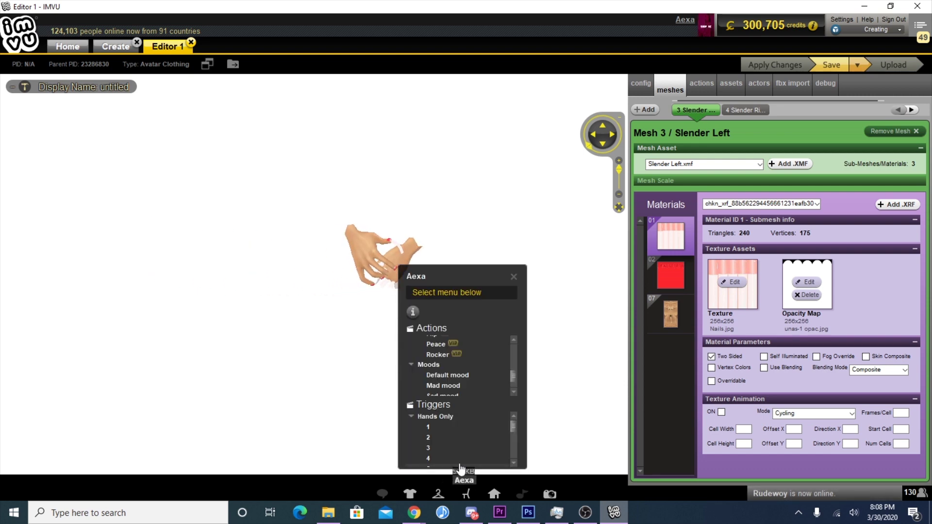
pyautogui.click(459, 442)
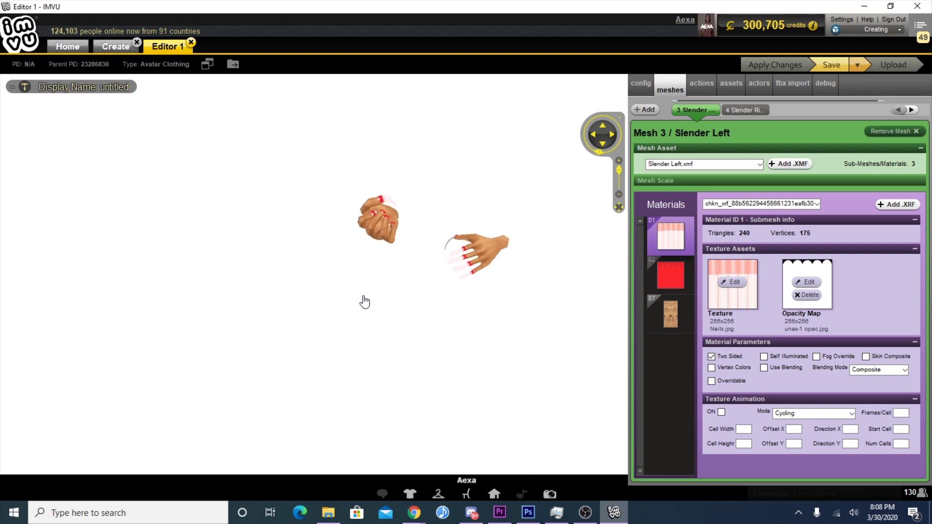
pyautogui.click(446, 259)
pyautogui.click(494, 459)
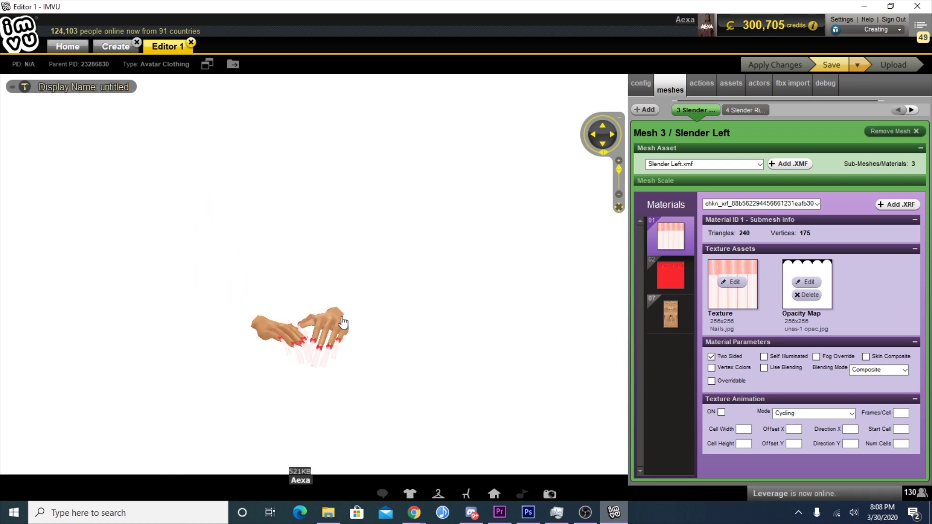
pyautogui.click(324, 321)
pyautogui.click(407, 457)
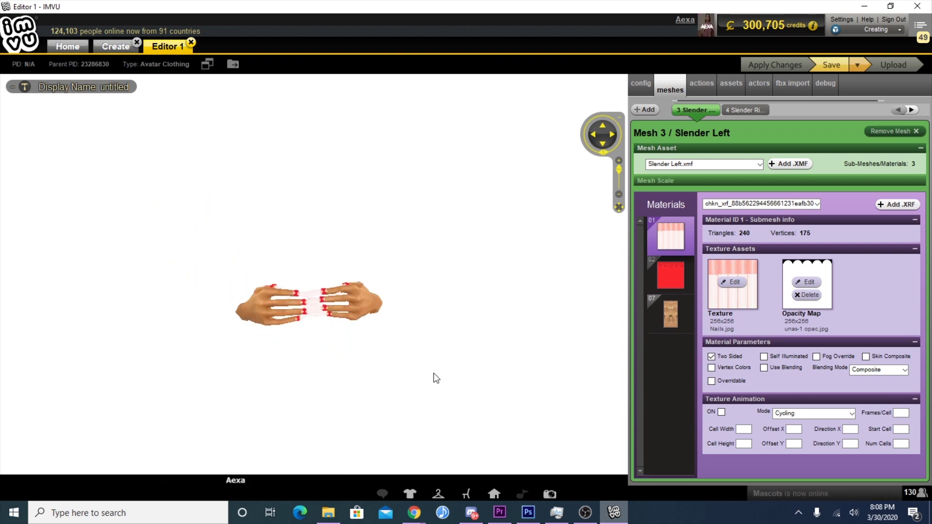
pyautogui.click(367, 397)
pyautogui.click(367, 393)
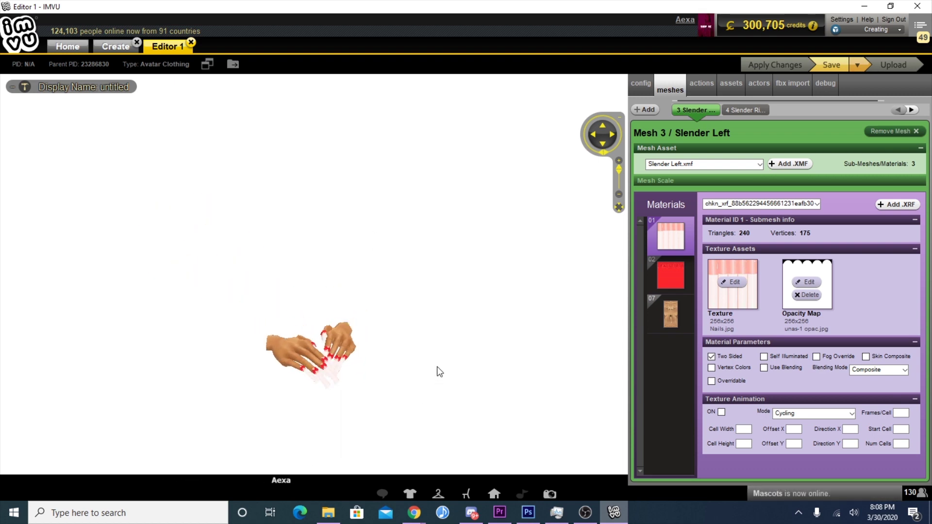
# - Select material 02, the red bow material, of the Slender Left mesh
pyautogui.click(617, 207)
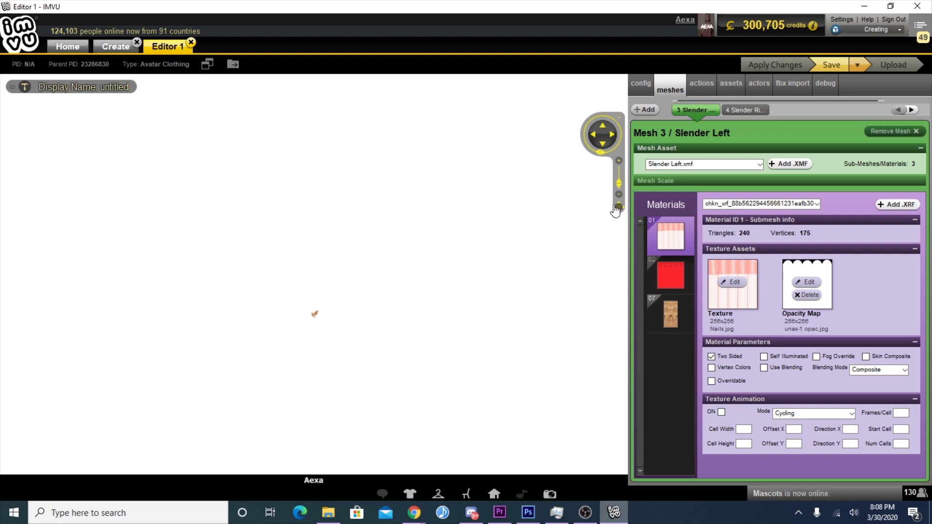
pyautogui.scroll(3, 470, 254)
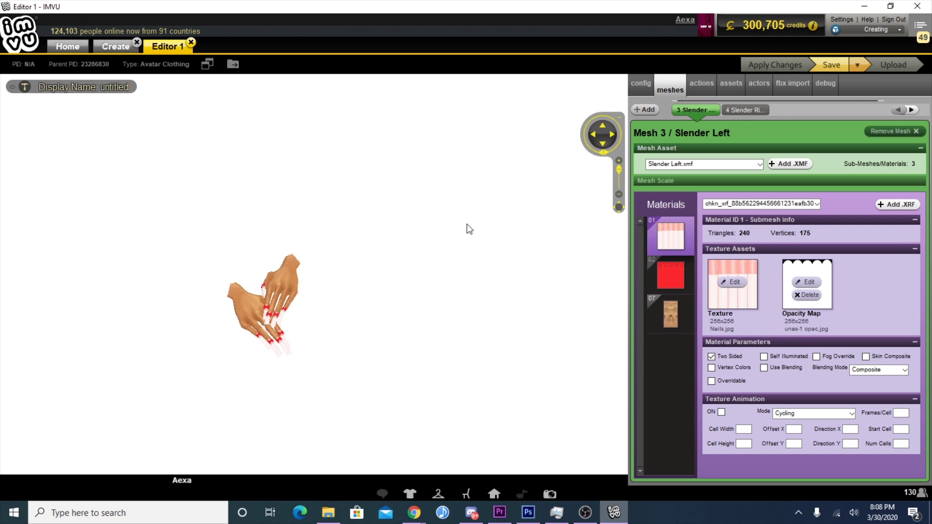
pyautogui.click(684, 279)
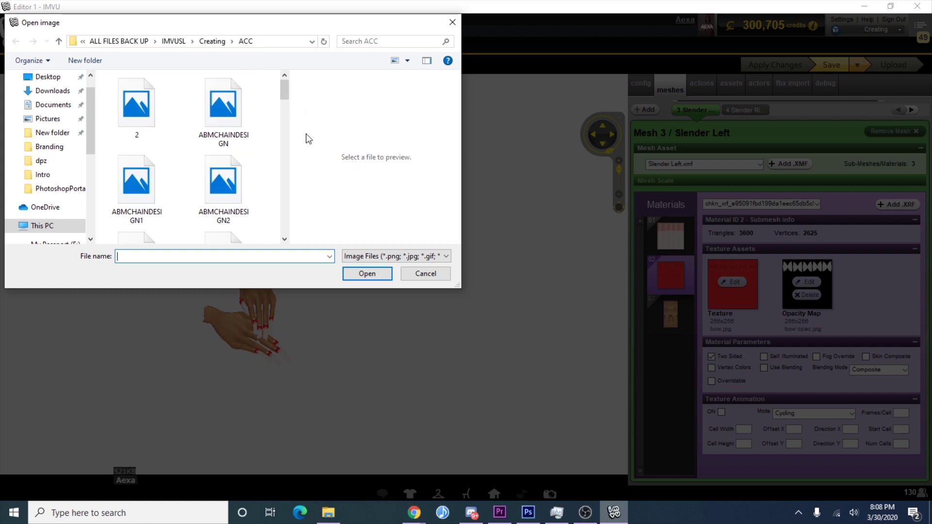
pyautogui.click(418, 274)
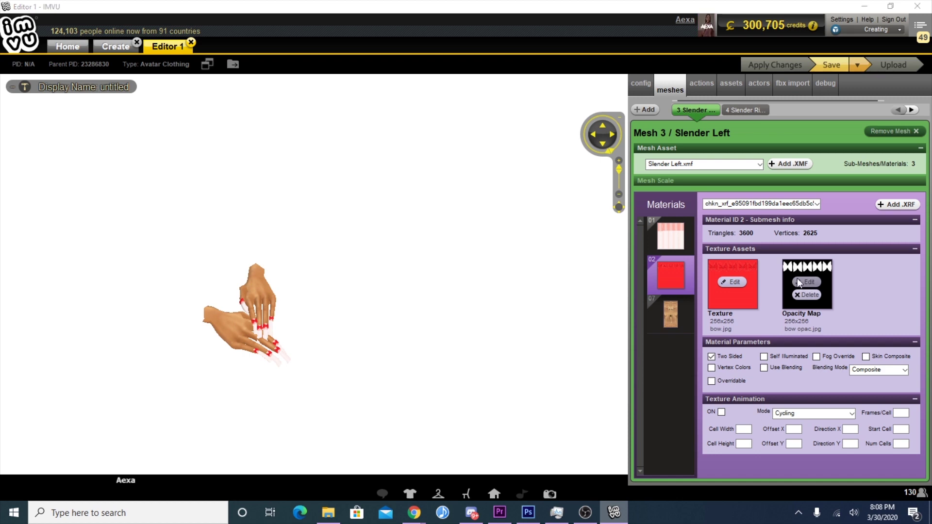
# - Try the CLEAR image from the Creating folder as the opacity map of the red bow material
pyautogui.click(803, 281)
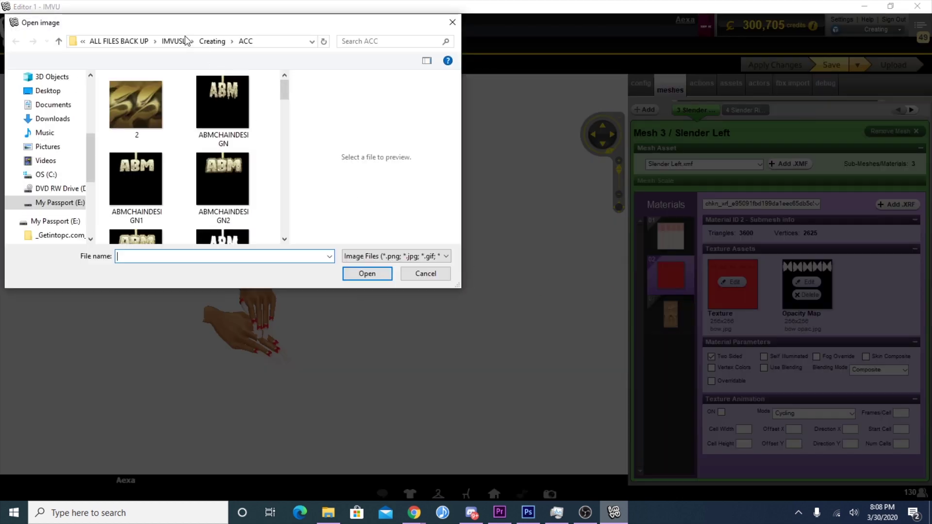
pyautogui.click(220, 44)
pyautogui.scroll(-10, 193, 121)
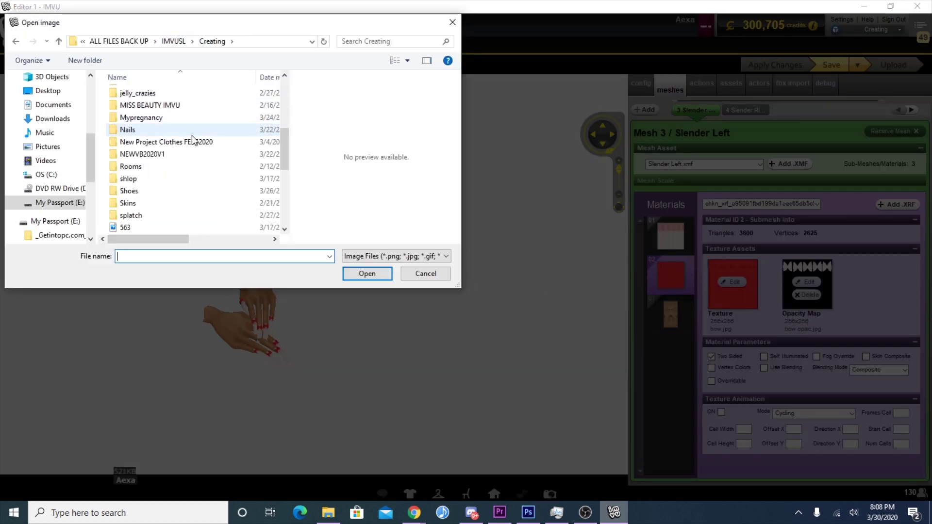
pyautogui.scroll(2, 165, 223)
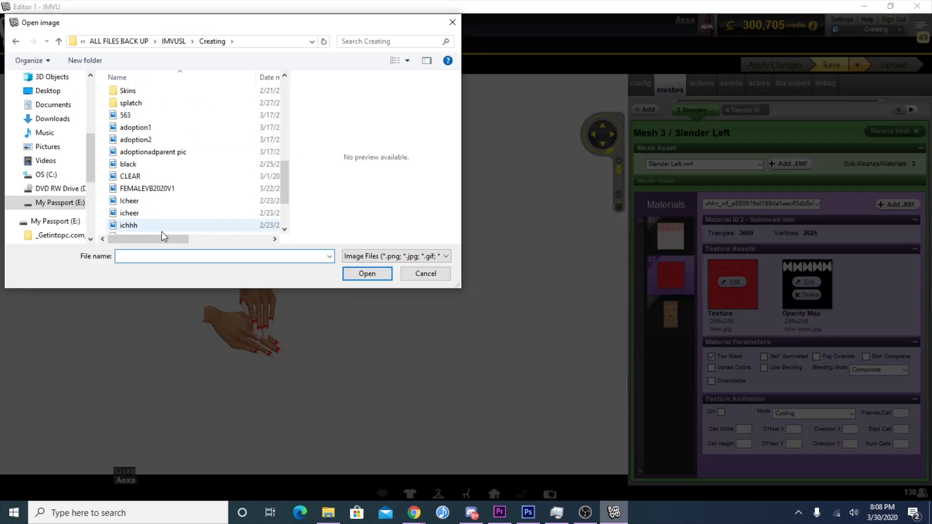
pyautogui.click(150, 175)
pyautogui.doubleClick(150, 175)
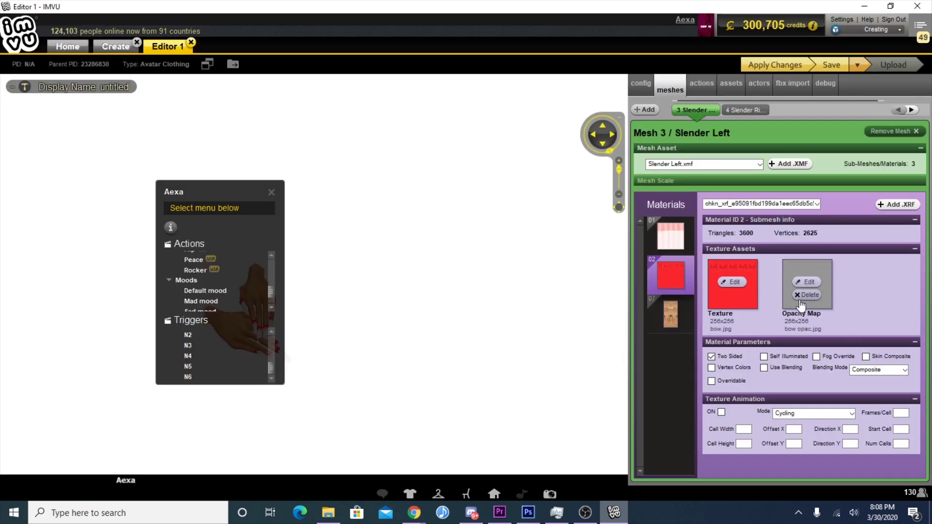
# - Replace the bow material's opacity map with the black image from the Creating folder and run the avatar's N2 pose trigger
pyautogui.click(814, 283)
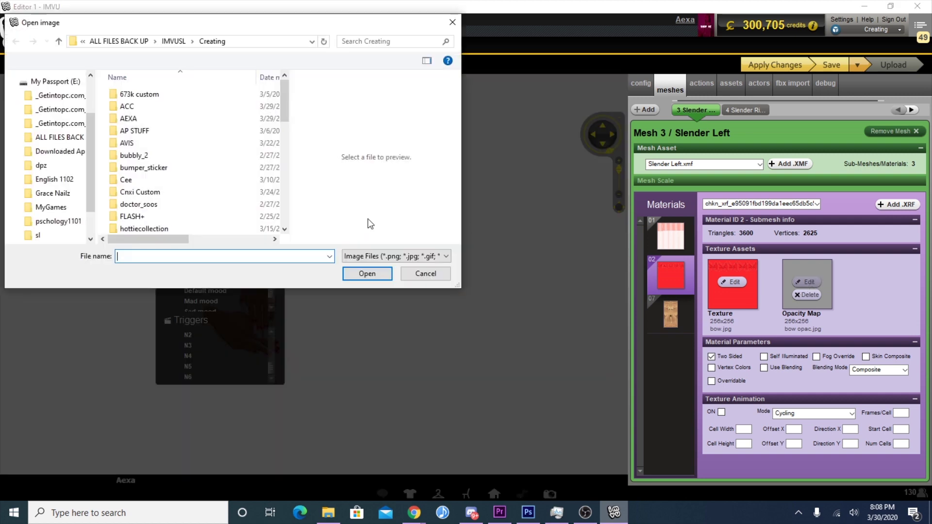
pyautogui.scroll(-8, 267, 194)
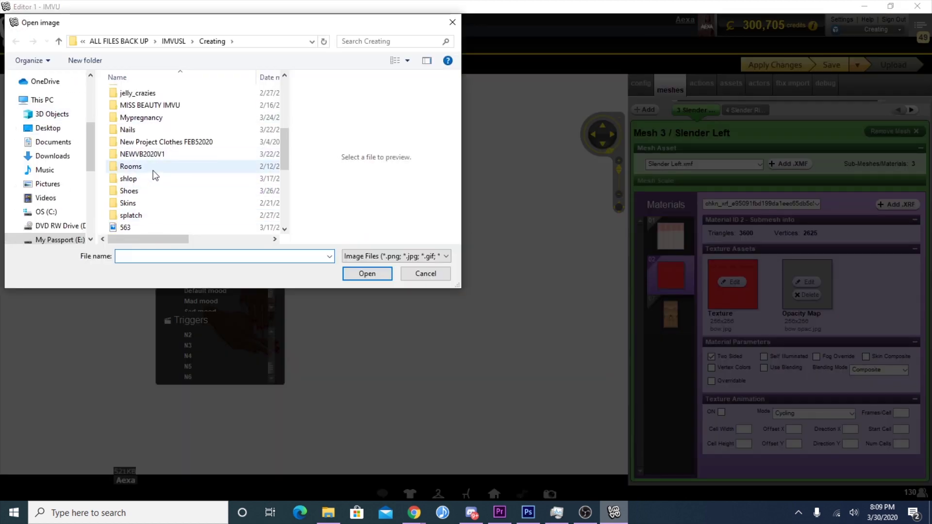
pyautogui.scroll(-2, 154, 208)
pyautogui.scroll(-2, 155, 214)
pyautogui.doubleClick(156, 136)
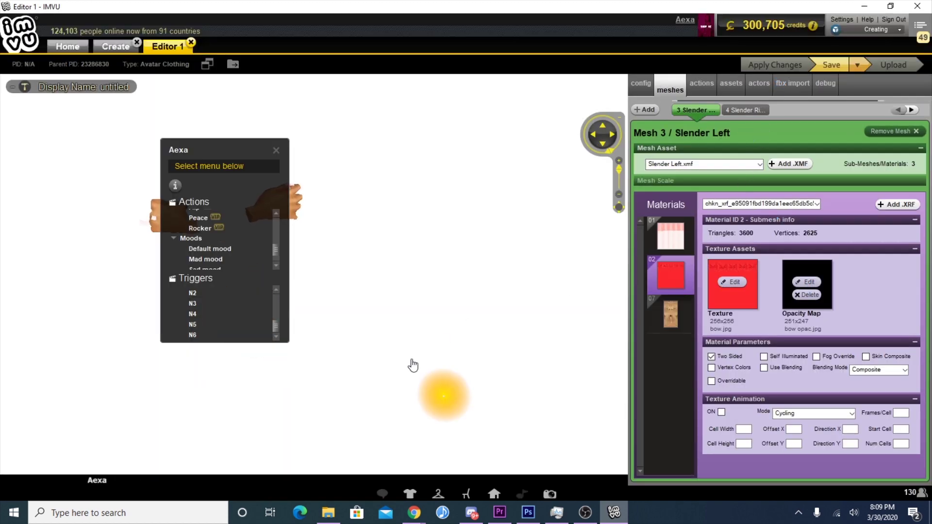
pyautogui.click(206, 295)
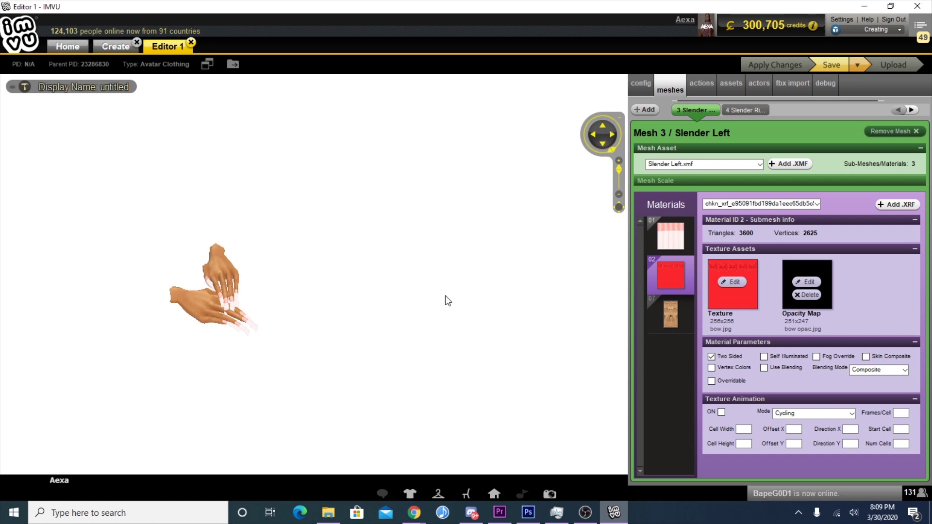
# - Select nail material 01 of the Slender Left mesh and examine the nails on the posed hands from different angles
pyautogui.click(683, 237)
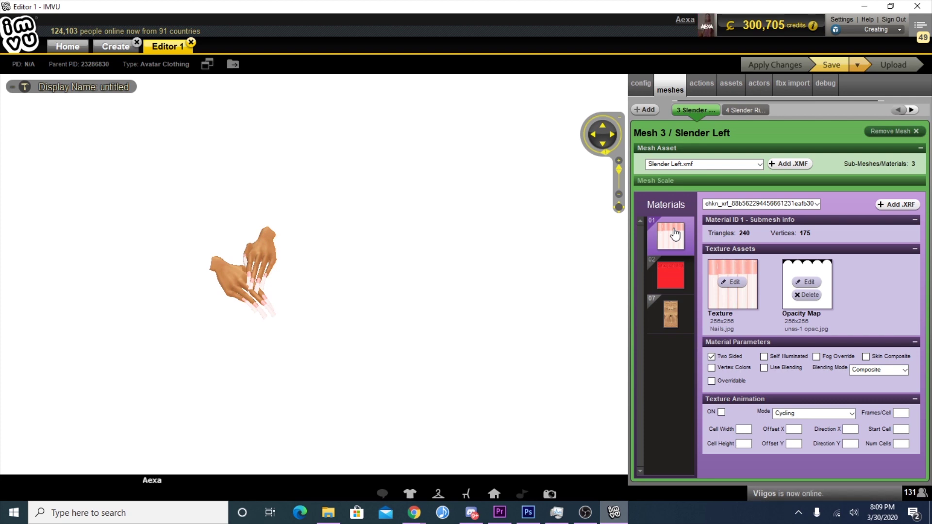
pyautogui.moveTo(574, 277); pyautogui.dragTo(364, 328)
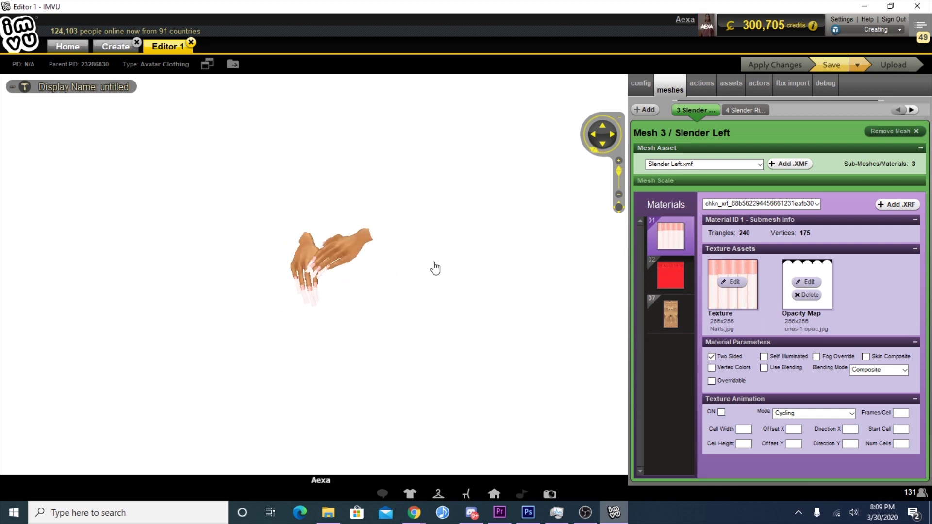
pyautogui.moveTo(433, 267); pyautogui.dragTo(468, 257)
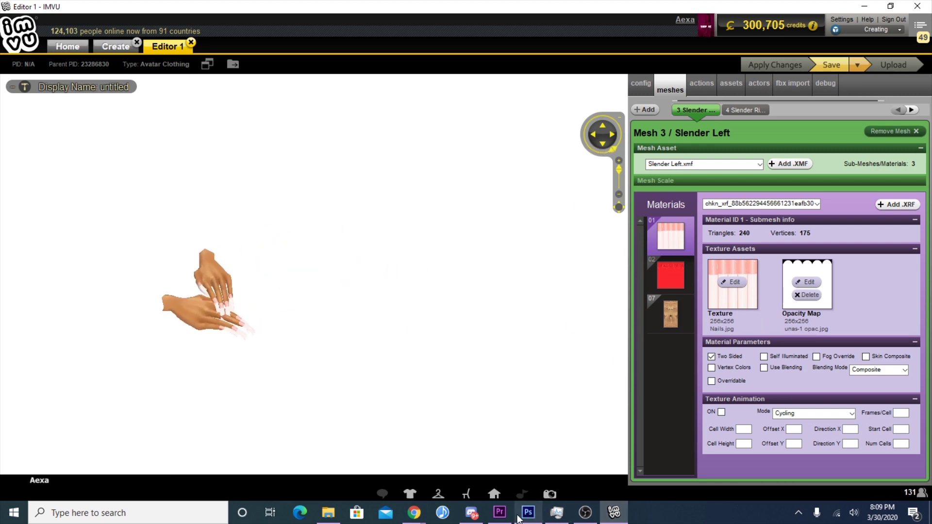
# - Switch to Photoshop and start opening a file, browsing on My Passport (E:) through ALL FILES BACK UP and IMVUSL to the Creating folder
pyautogui.click(524, 513)
pyautogui.click(32, 8)
pyautogui.click(110, 33)
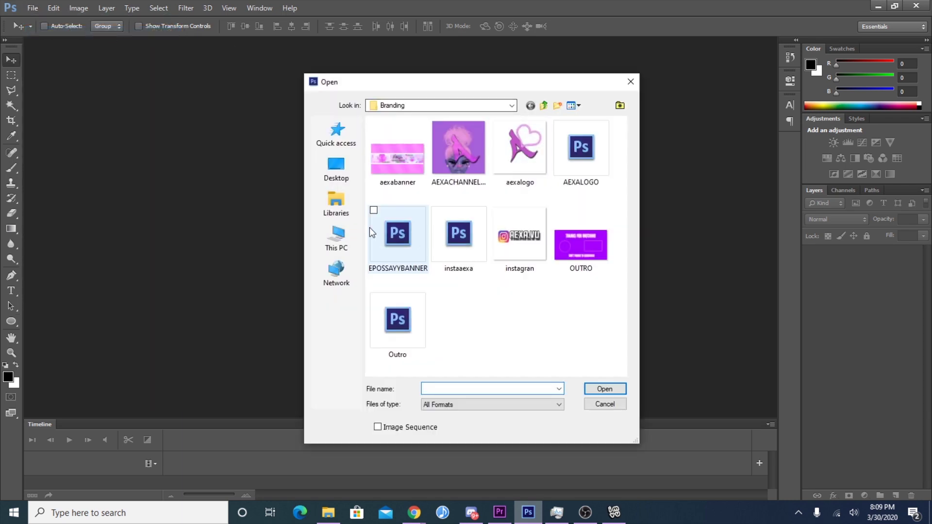
pyautogui.click(336, 204)
pyautogui.click(347, 237)
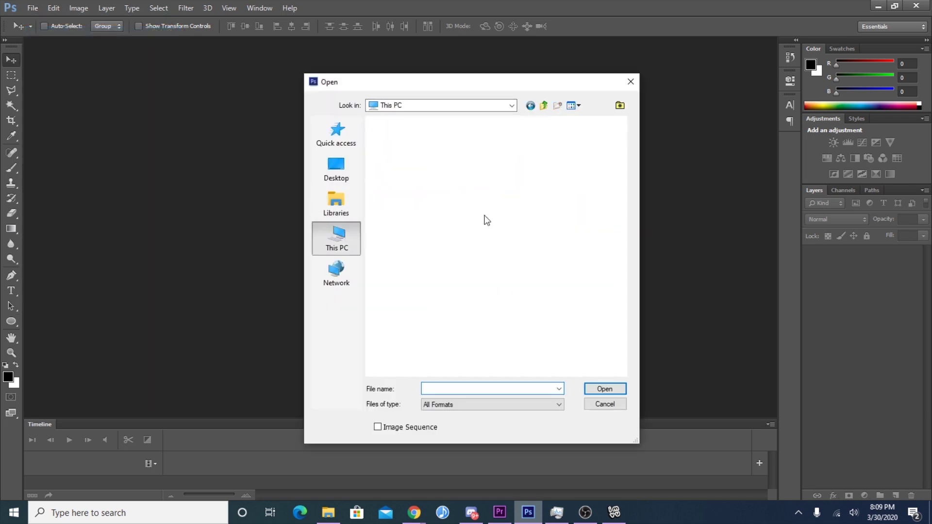
pyautogui.click(413, 359)
pyautogui.doubleClick(413, 360)
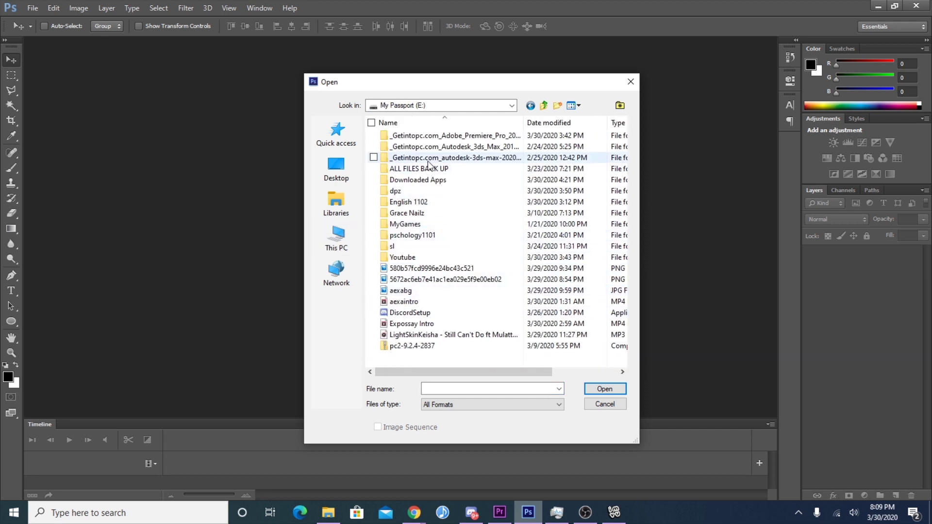
pyautogui.doubleClick(449, 169)
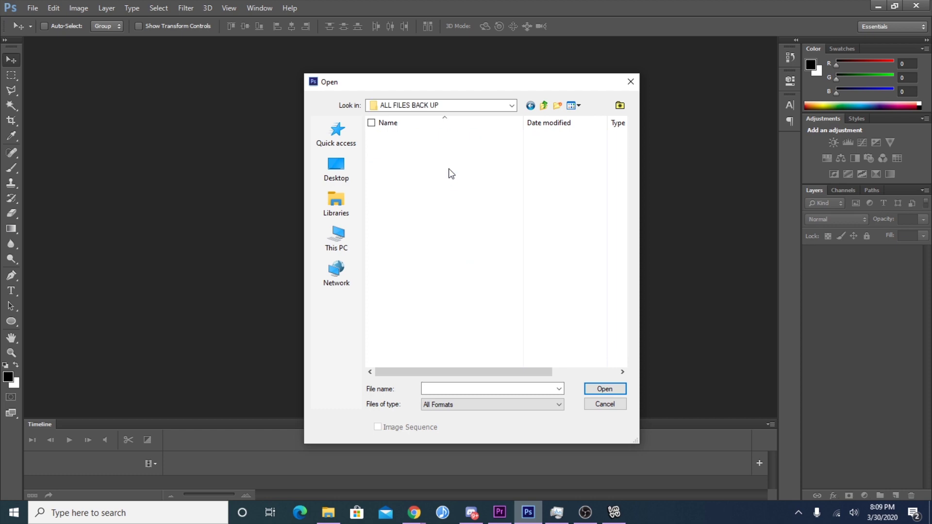
pyautogui.doubleClick(412, 166)
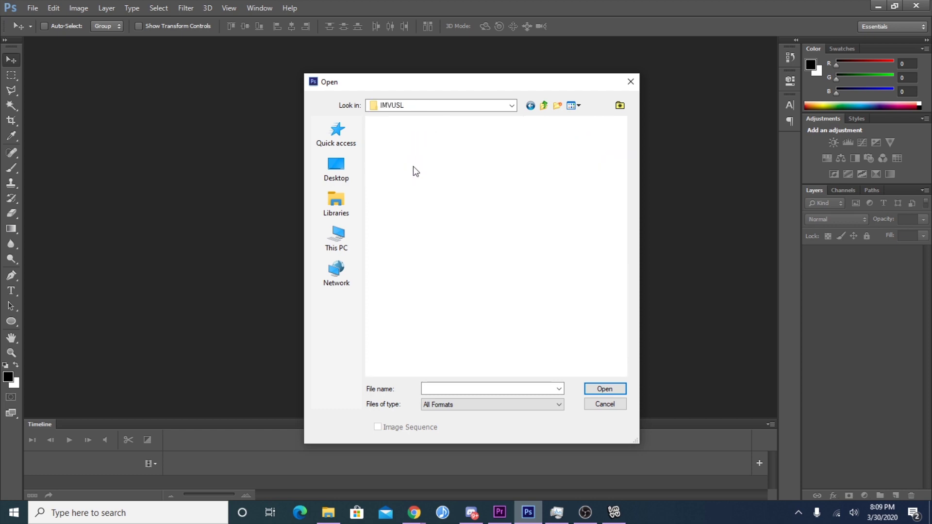
pyautogui.doubleClick(412, 166)
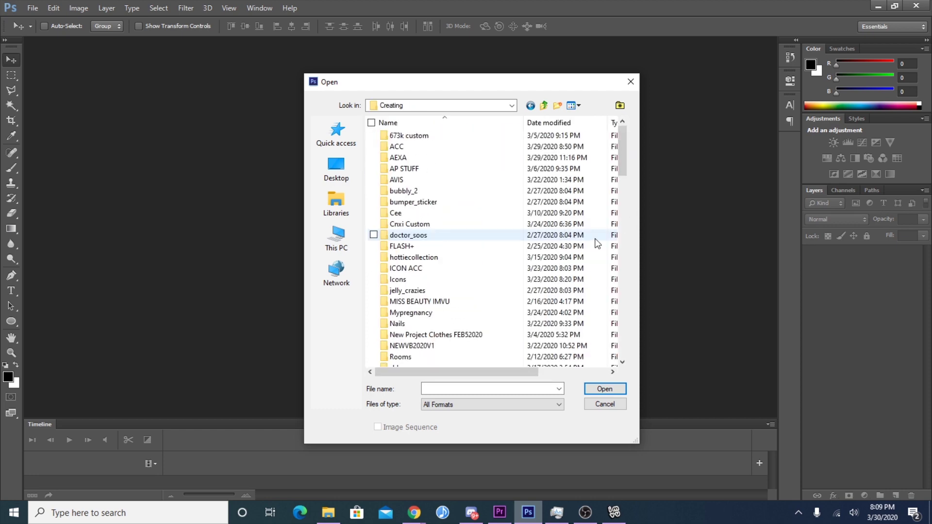
pyautogui.scroll(-20, 413, 358)
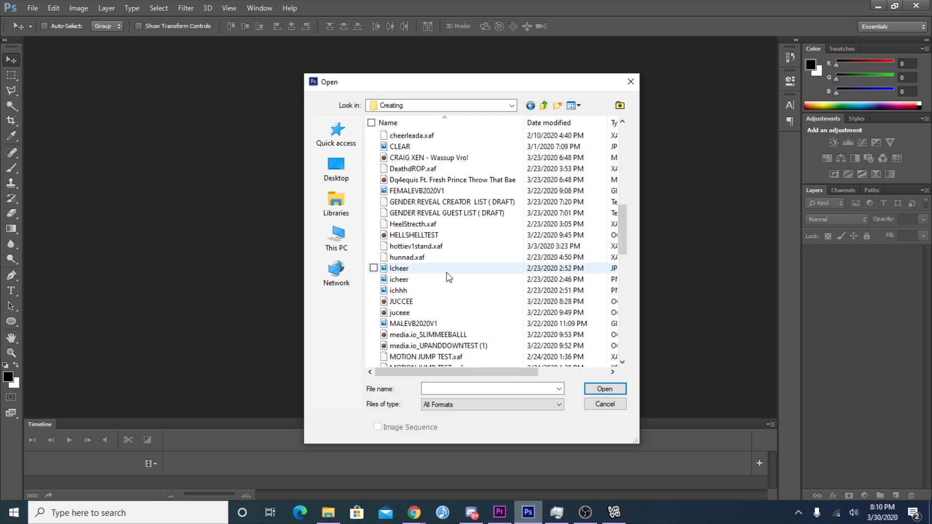
pyautogui.moveTo(623, 340); pyautogui.dragTo(594, 169)
pyautogui.scroll(-13, 593, 168)
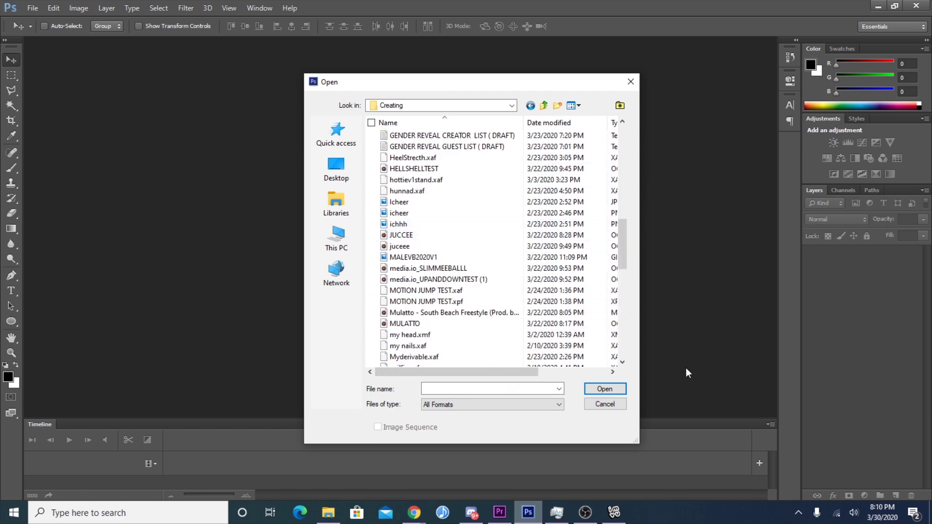
pyautogui.moveTo(620, 213); pyautogui.dragTo(628, 122)
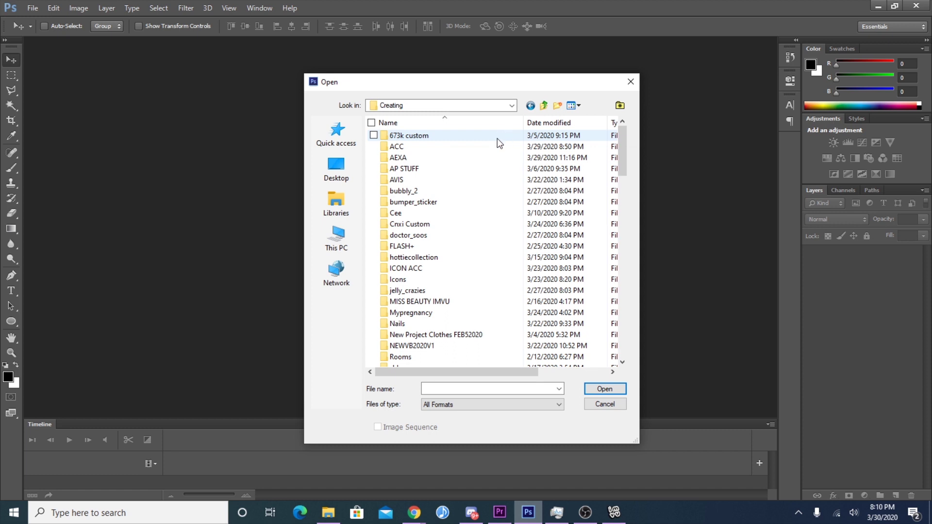
pyautogui.scroll(-3, 485, 297)
pyautogui.scroll(-2, 483, 302)
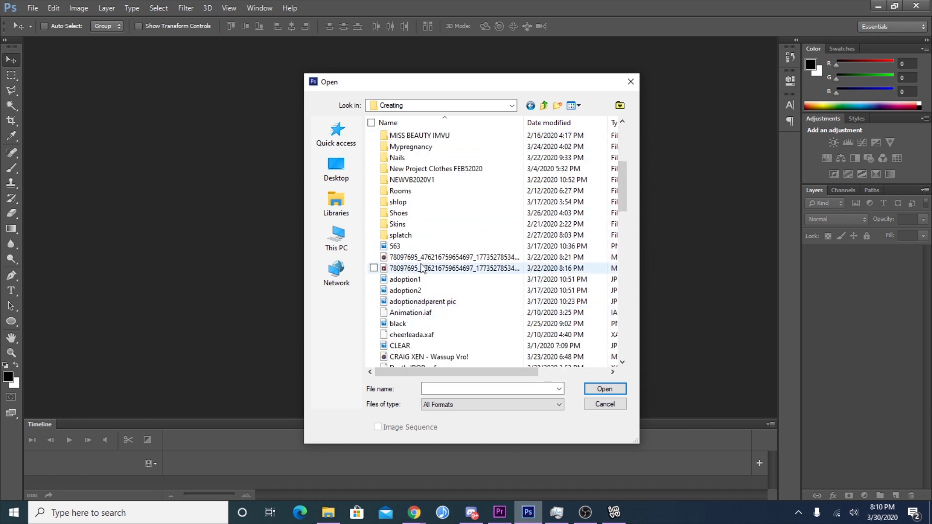
pyautogui.doubleClick(433, 222)
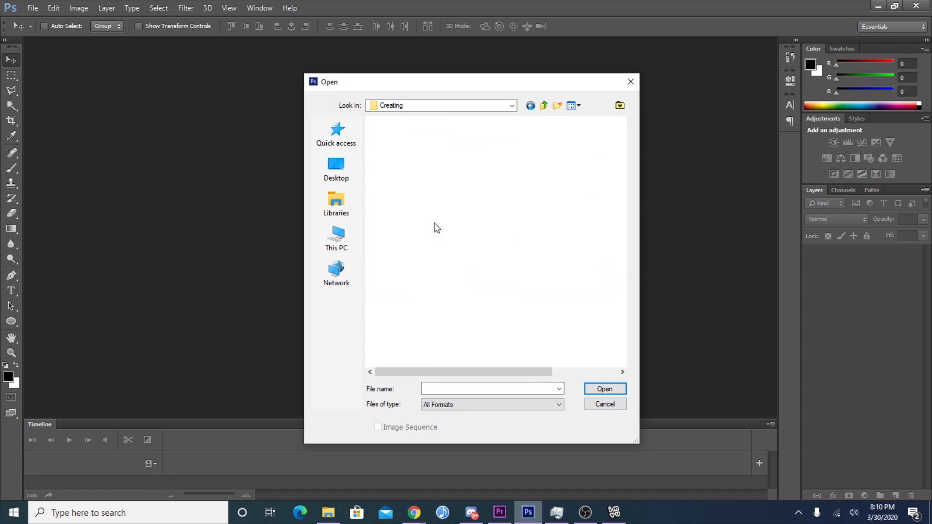
pyautogui.click(409, 107)
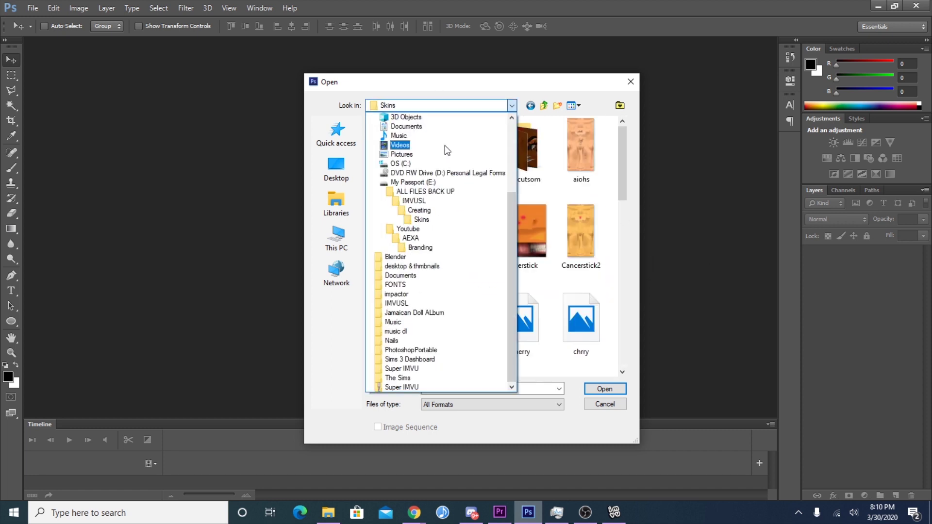
pyautogui.click(425, 204)
pyautogui.doubleClick(409, 138)
pyautogui.scroll(-2, 490, 263)
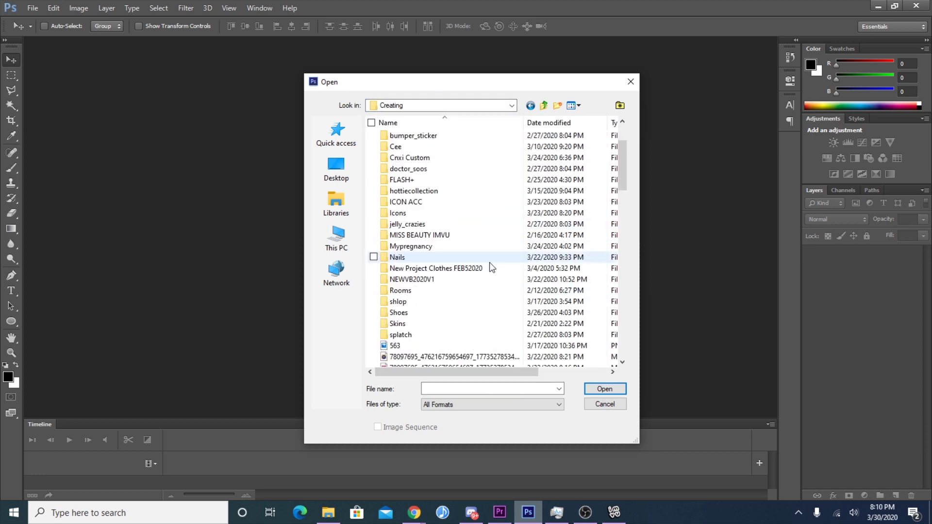
pyautogui.doubleClick(401, 324)
pyautogui.scroll(-3, 548, 249)
pyautogui.click(409, 105)
pyautogui.scroll(2, 411, 271)
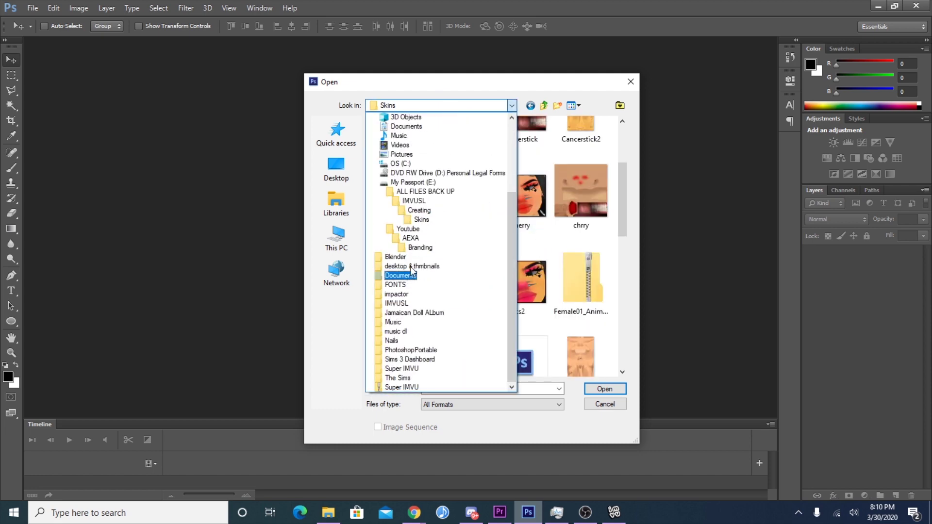
pyautogui.click(421, 219)
pyautogui.click(437, 107)
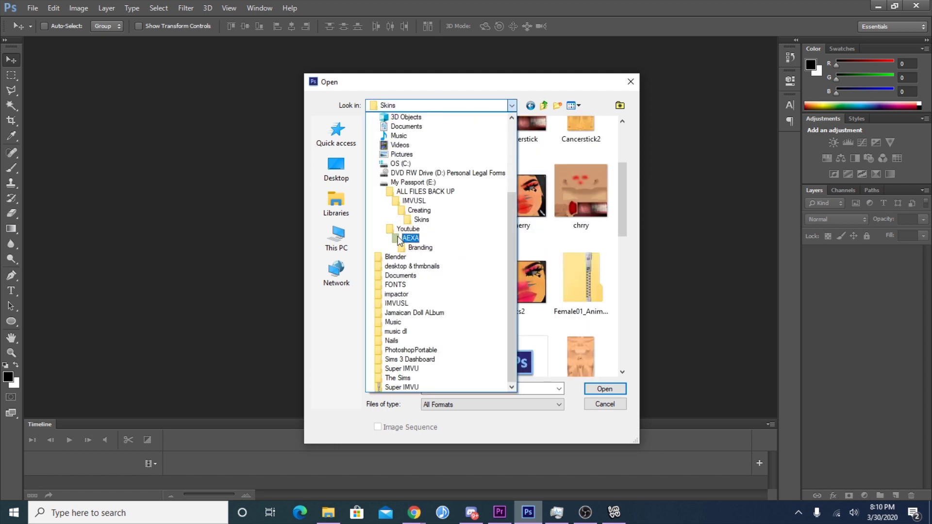
# - Browse from IMVUSL through the Creating and Nails folders to the Nail Opacity Maps folder
pyautogui.click(414, 202)
pyautogui.doubleClick(406, 161)
pyautogui.scroll(-3, 462, 266)
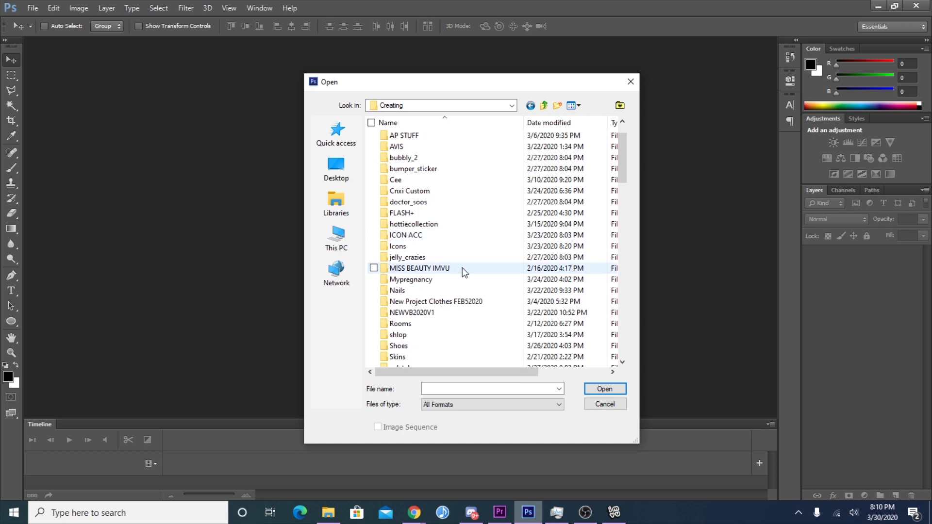
pyautogui.doubleClick(427, 257)
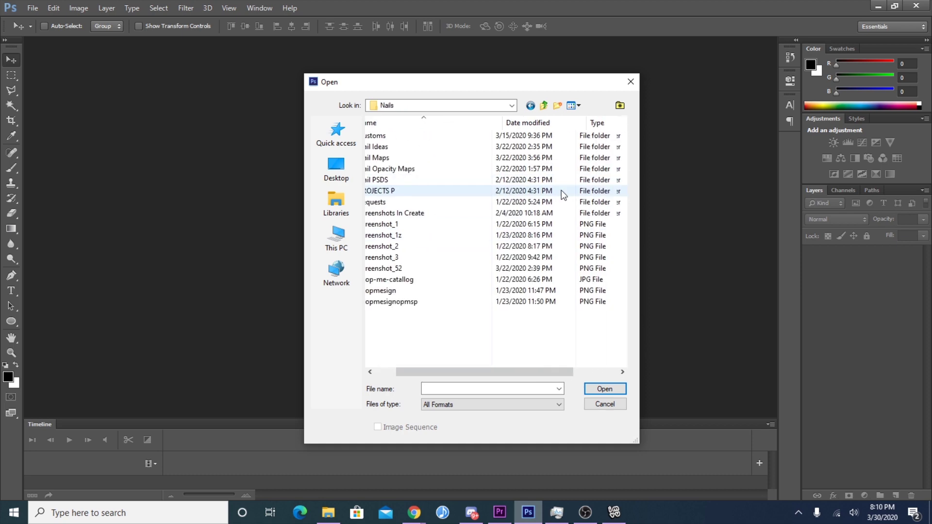
pyautogui.doubleClick(534, 169)
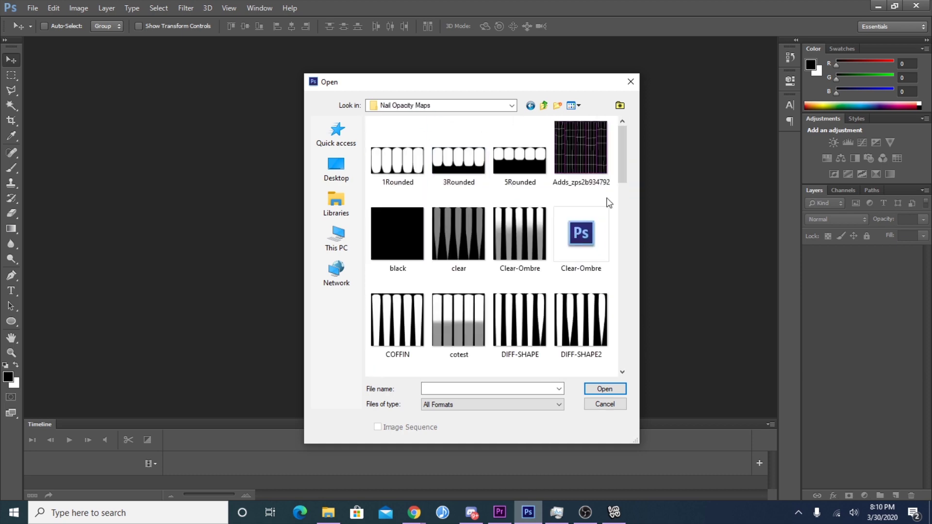
# - Look through the nail opacity maps and open the Adds_zps2b934792 wireframe image
pyautogui.scroll(-5, 589, 210)
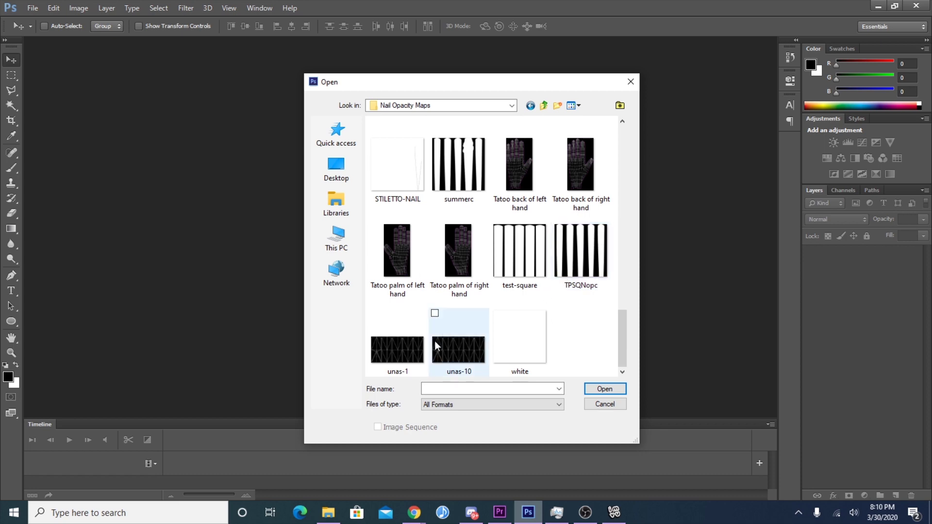
pyautogui.scroll(10, 439, 279)
pyautogui.scroll(-3, 440, 279)
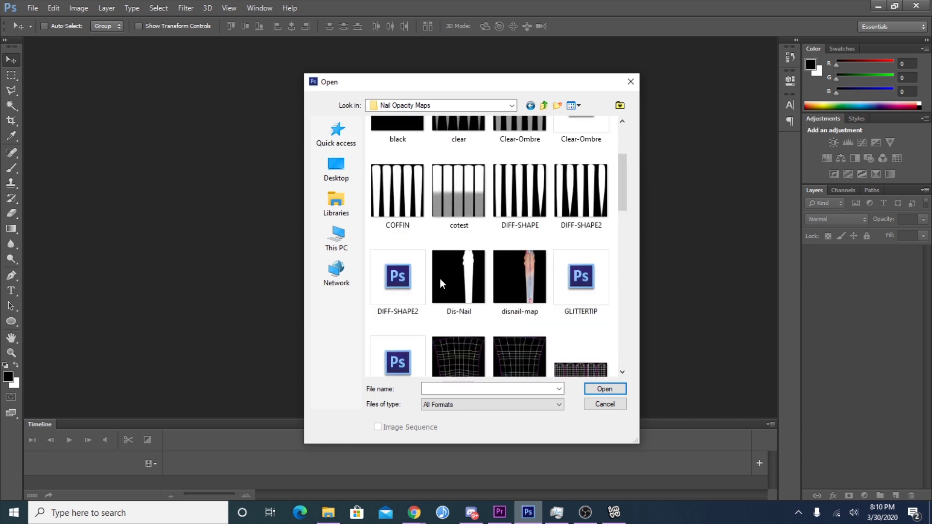
pyautogui.scroll(-8, 440, 279)
pyautogui.scroll(12, 576, 296)
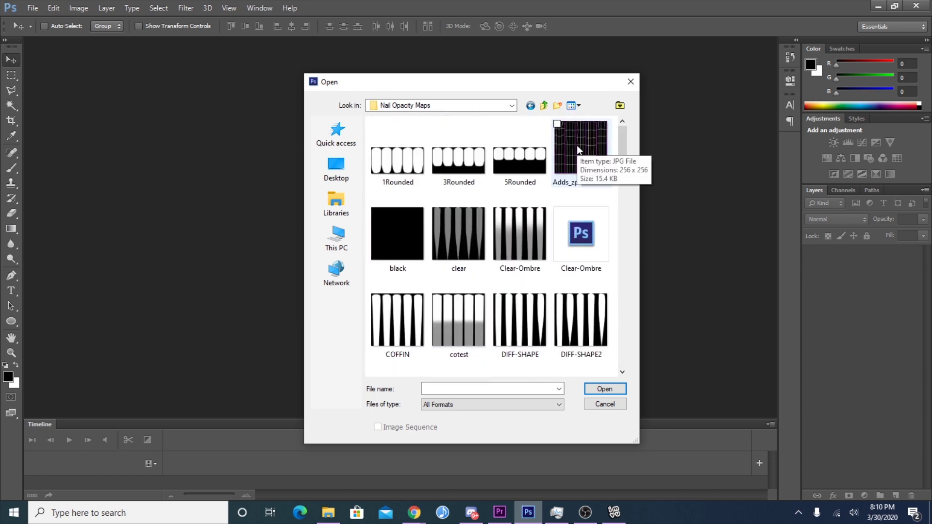
pyautogui.doubleClick(577, 144)
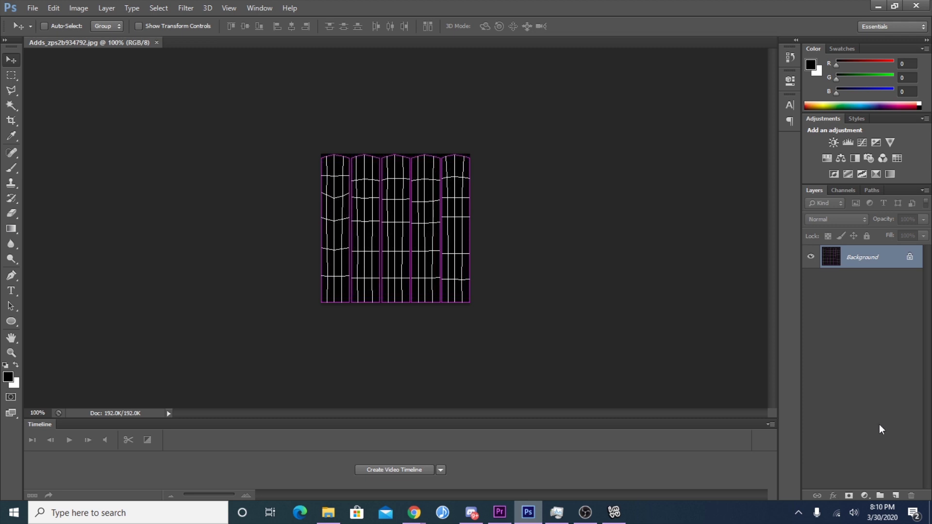
# - Add an empty layer, then convert the locked Background to a regular layer and stack it above the empty one
pyautogui.click(896, 495)
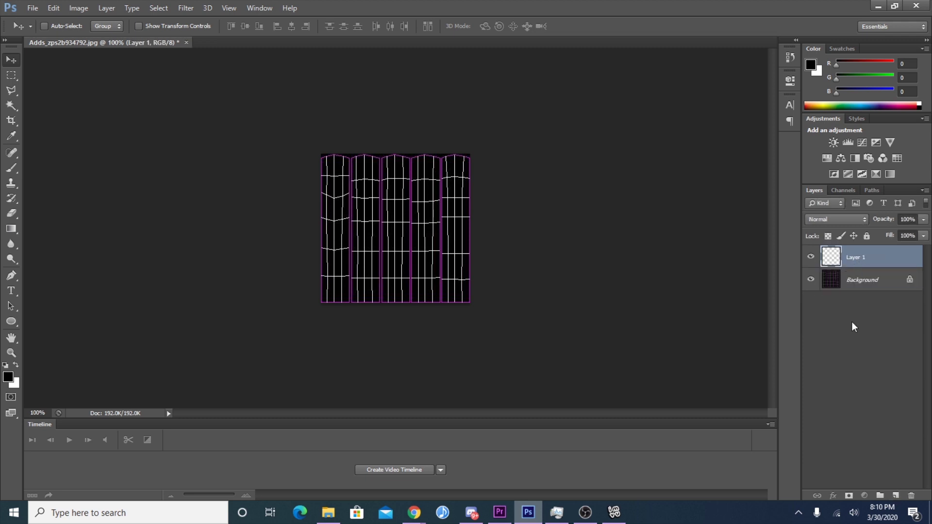
pyautogui.doubleClick(848, 280)
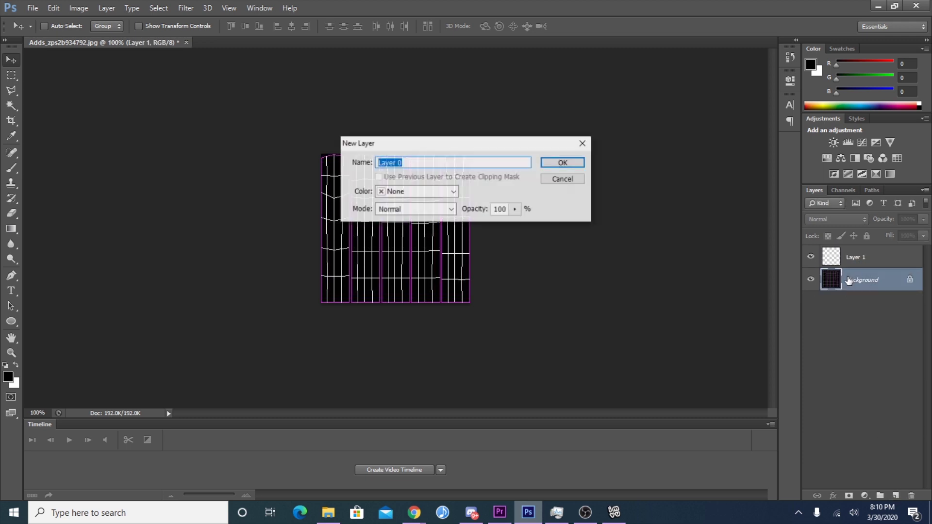
pyautogui.click(579, 165)
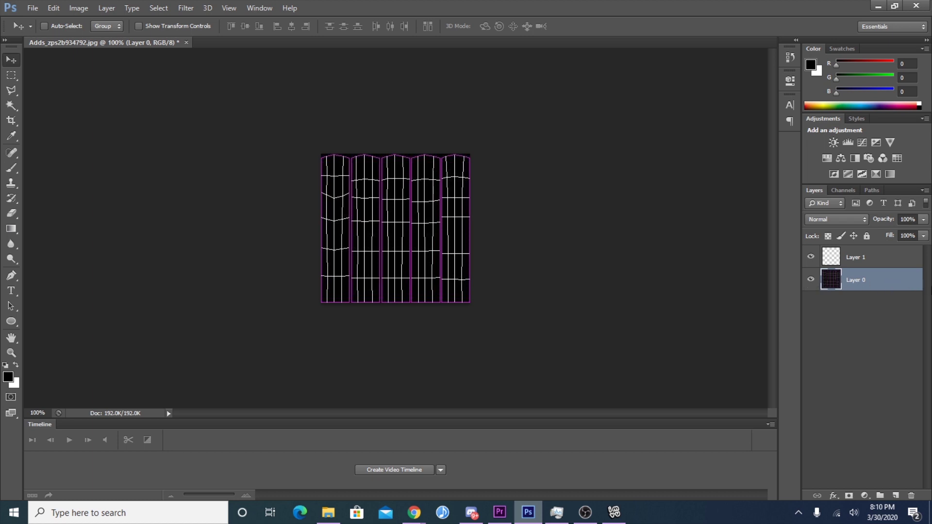
pyautogui.moveTo(857, 285); pyautogui.dragTo(849, 255)
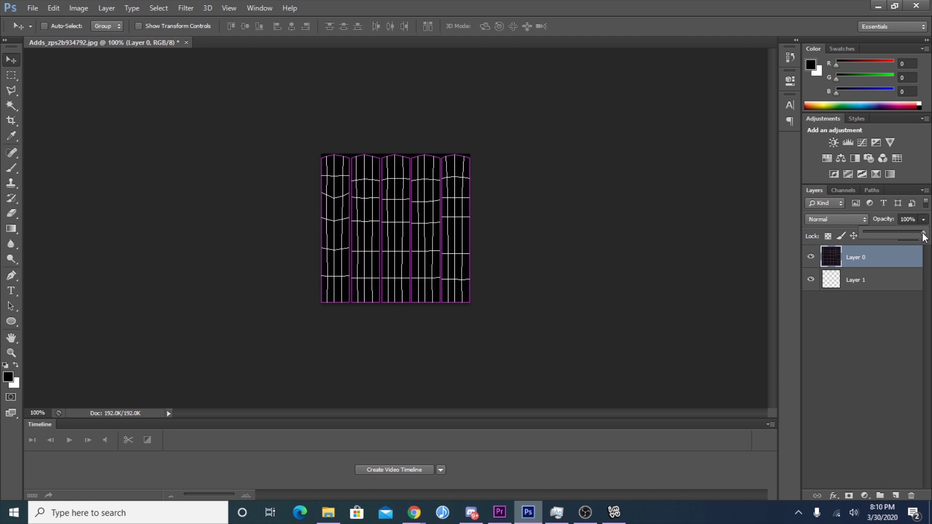
# - Lower the wireframe layer's opacity to 83% and add another empty layer directly above Layer 1
pyautogui.moveTo(900, 232); pyautogui.dragTo(913, 232)
pyautogui.click(886, 271)
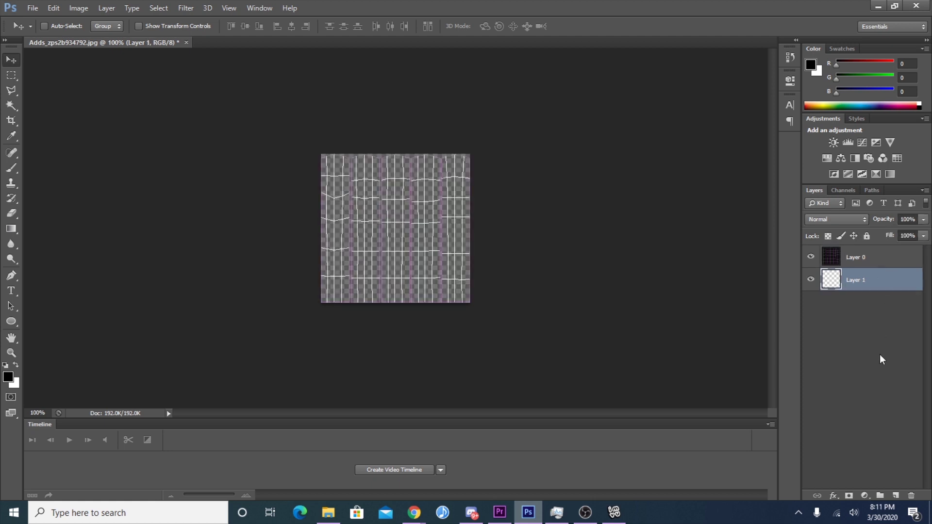
pyautogui.click(896, 496)
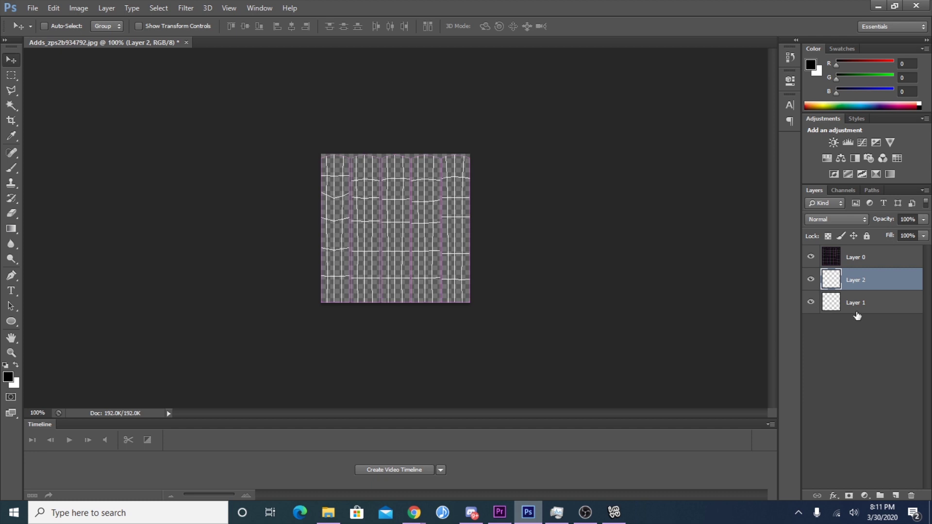
# - Fill Layer 1 with the black foreground color at 100% opacity in Normal mode
pyautogui.click(857, 311)
pyautogui.click(40, 7)
pyautogui.moveTo(56, 10)
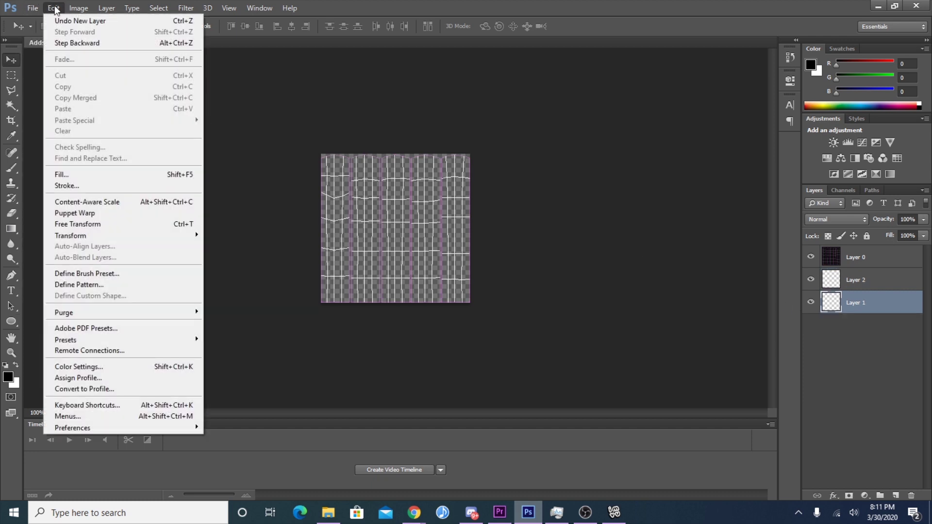
pyautogui.click(93, 177)
pyautogui.click(478, 156)
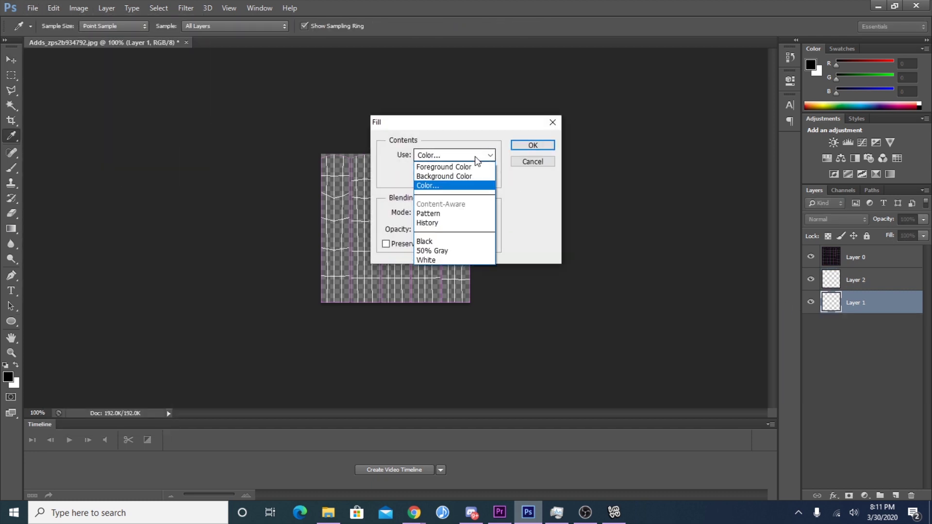
pyautogui.click(465, 170)
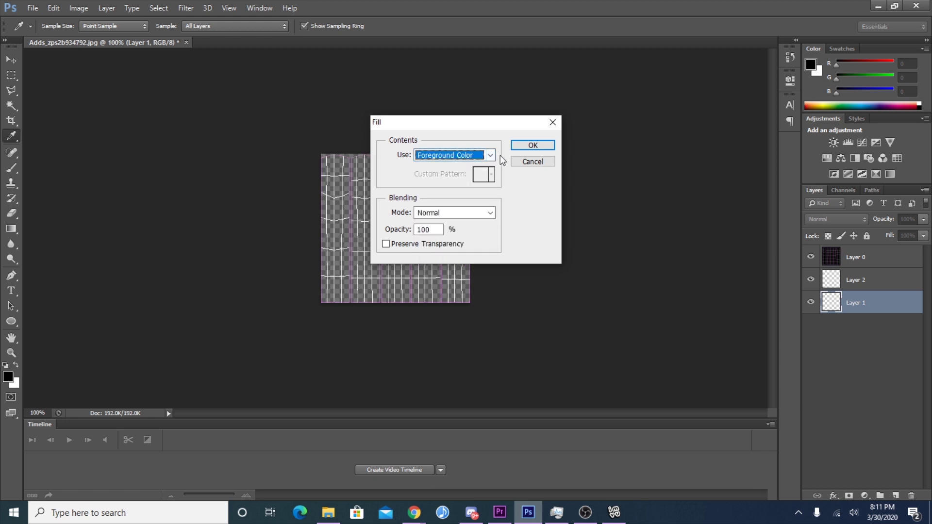
pyautogui.click(532, 146)
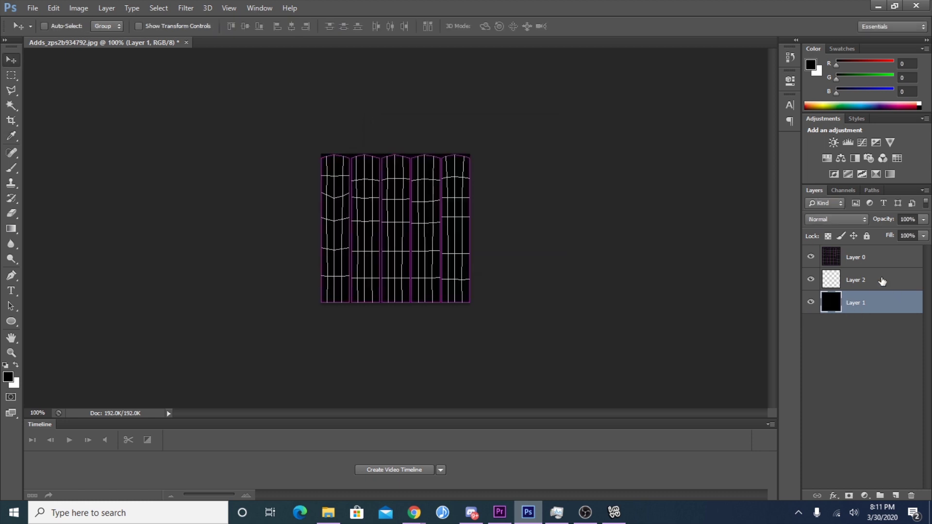
# - Make Layer 2 active and magnify the nail template to about 227%
pyautogui.click(882, 282)
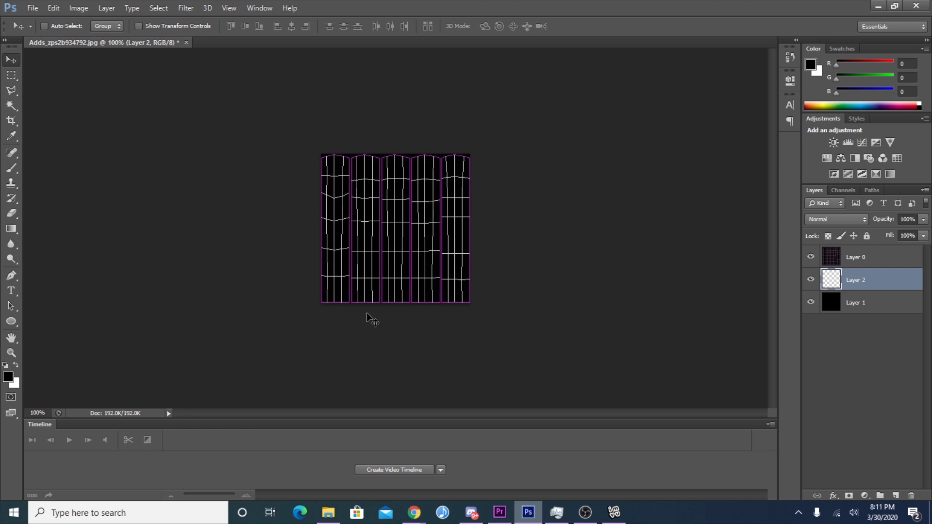
pyautogui.click(12, 352)
pyautogui.moveTo(229, 189); pyautogui.dragTo(260, 189)
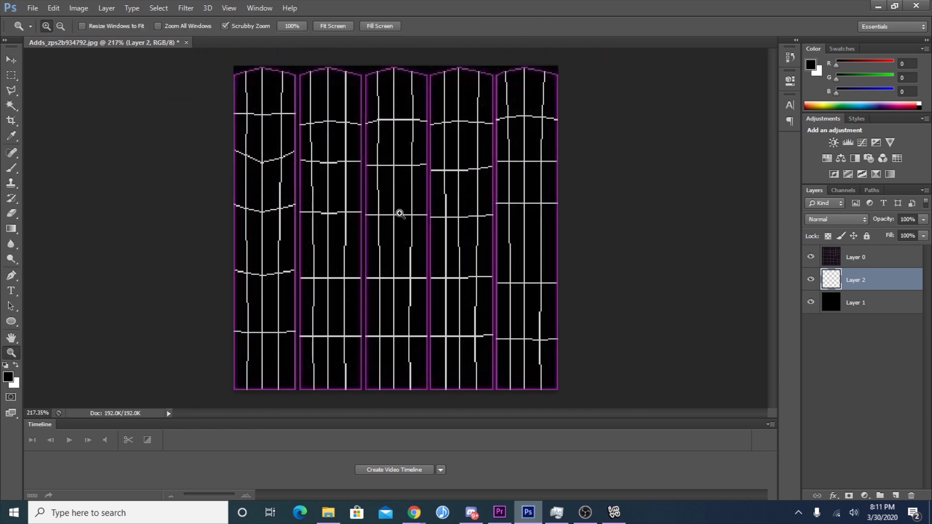
pyautogui.moveTo(285, 220); pyautogui.dragTo(309, 220)
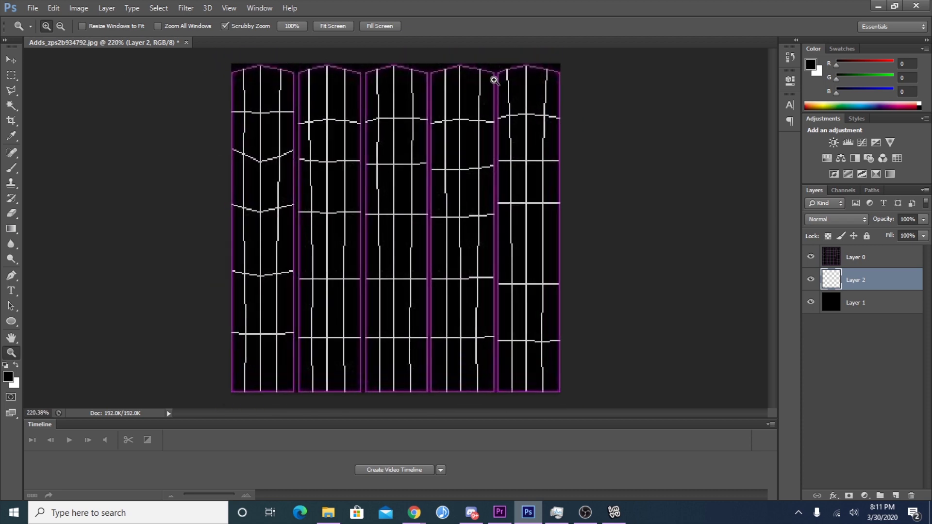
pyautogui.moveTo(491, 253); pyautogui.dragTo(499, 255)
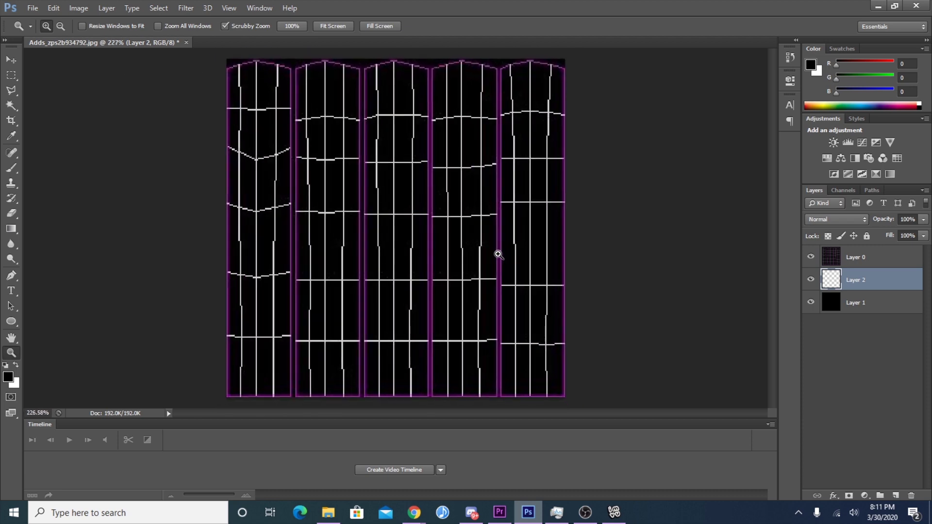
pyautogui.click(9, 91)
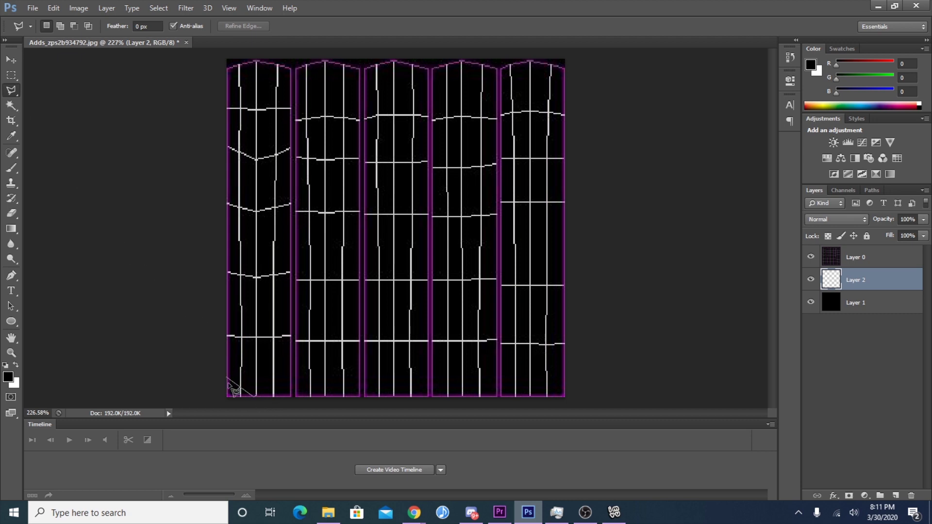
pyautogui.doubleClick(257, 398)
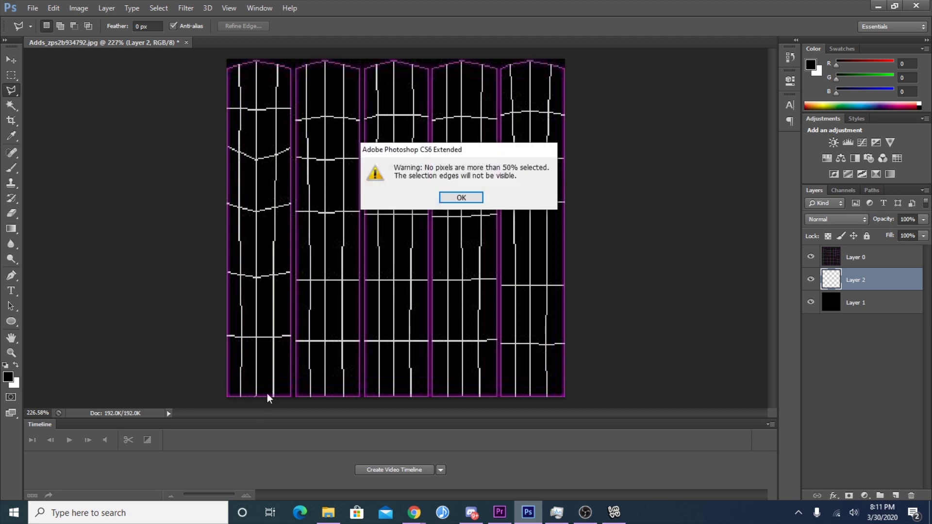
pyautogui.click(460, 198)
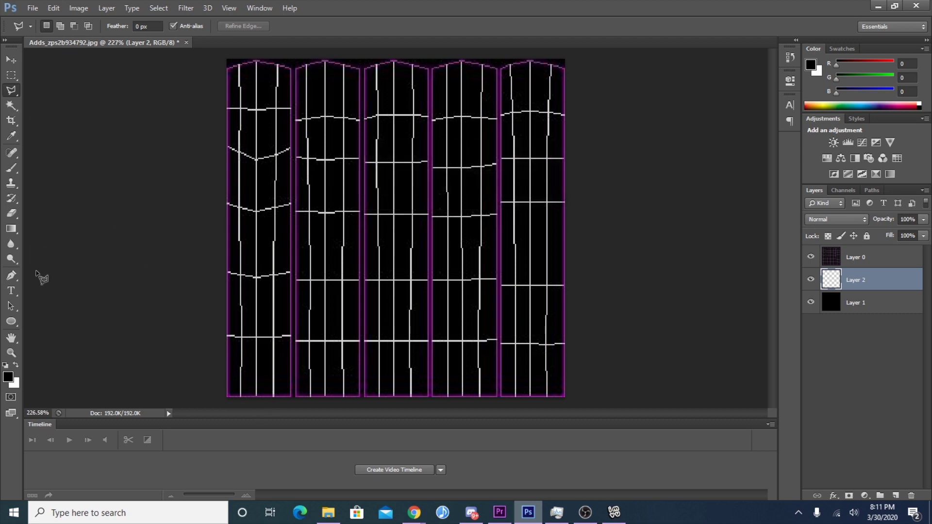
# - Outline a pointed stiletto nail over the first wireframe column with the Polygonal Lasso, rounded at the base and tapering to the column's bottom center
pyautogui.rightClick(12, 90)
pyautogui.click(98, 101)
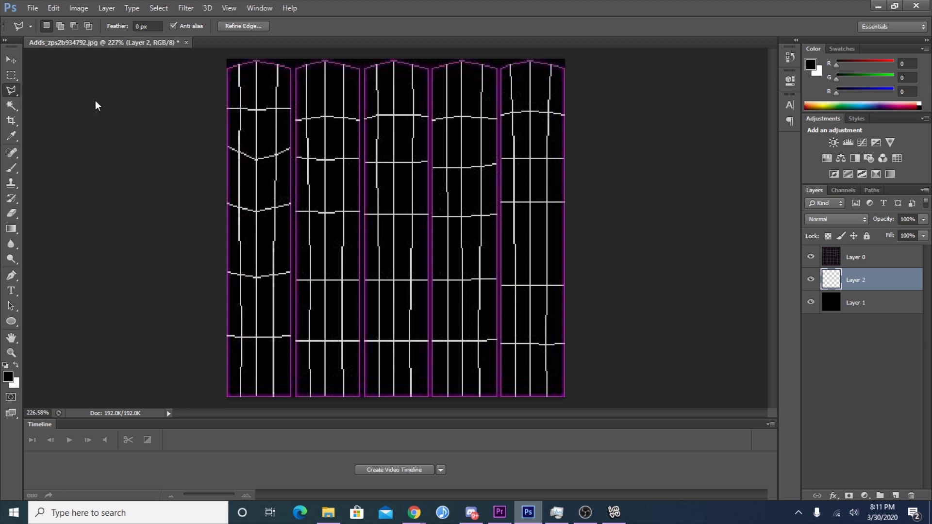
pyautogui.click(256, 396)
pyautogui.click(257, 398)
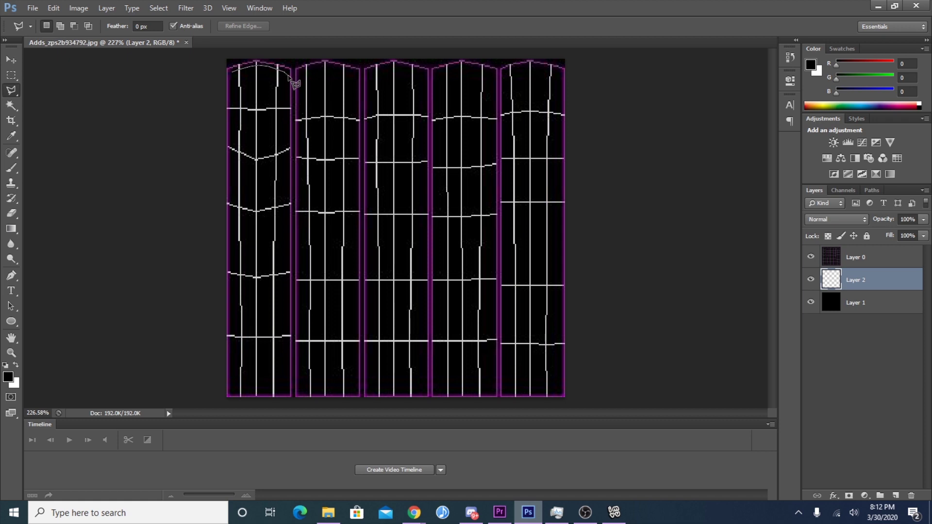
pyautogui.moveTo(289, 78)
pyautogui.mouseDown()
pyautogui.moveTo(290, 226)
pyautogui.moveTo(287, 216)
pyautogui.mouseUp()
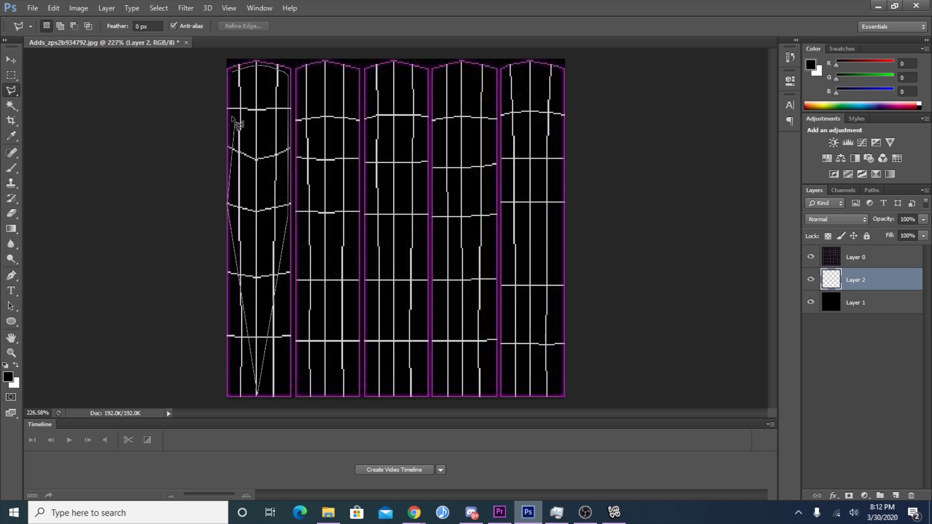
pyautogui.click(232, 72)
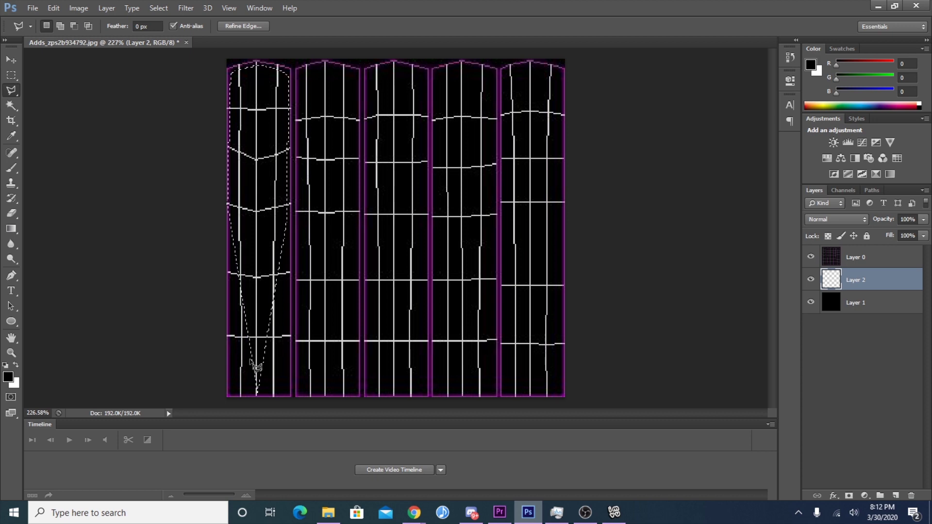
# - Fill the stiletto nail selection on Layer 2 with the white background color and clear the selection
pyautogui.click(79, 7)
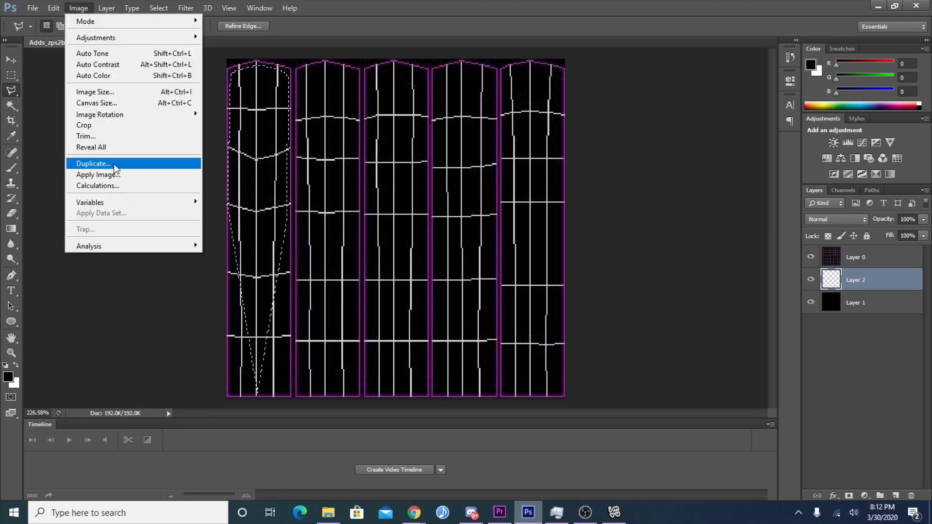
pyautogui.press('Escape')
pyautogui.click(44, 8)
pyautogui.click(53, 173)
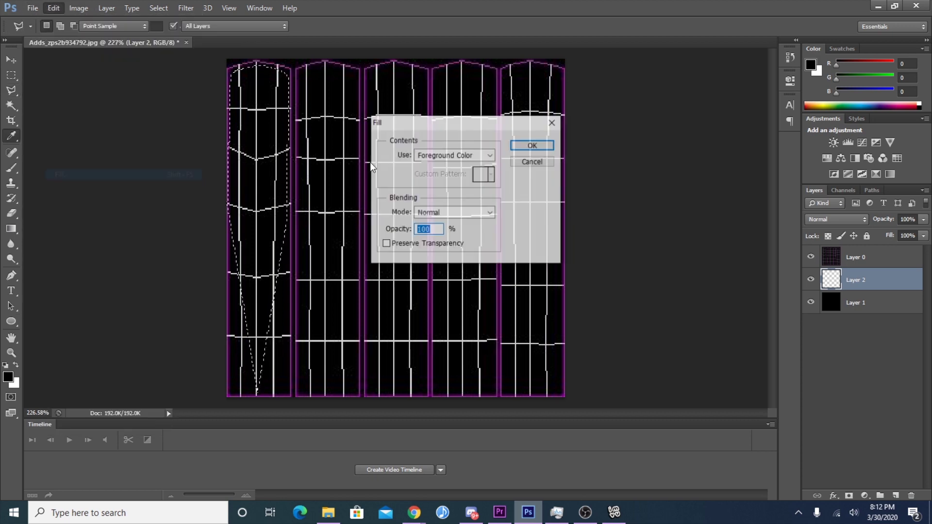
pyautogui.click(426, 155)
pyautogui.click(439, 173)
pyautogui.click(533, 145)
pyautogui.press('l')
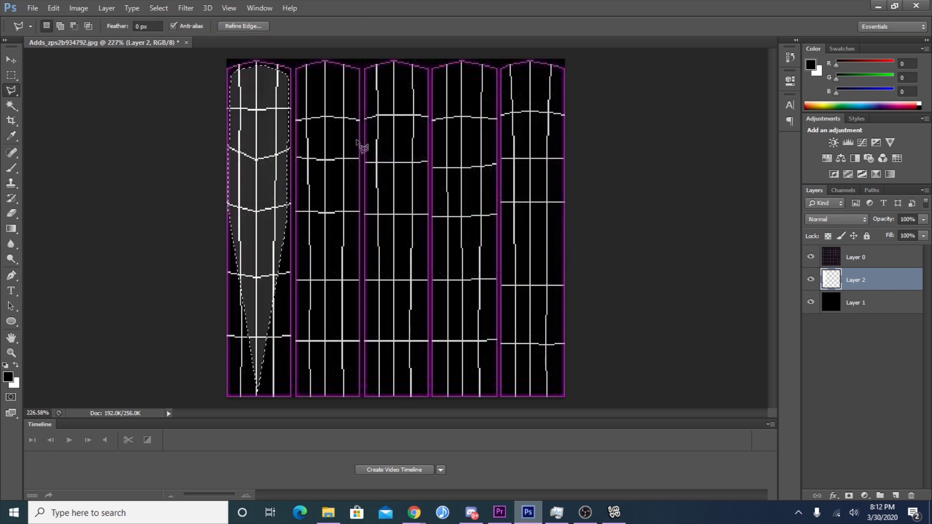
pyautogui.hotkey('ctrl', 'd')
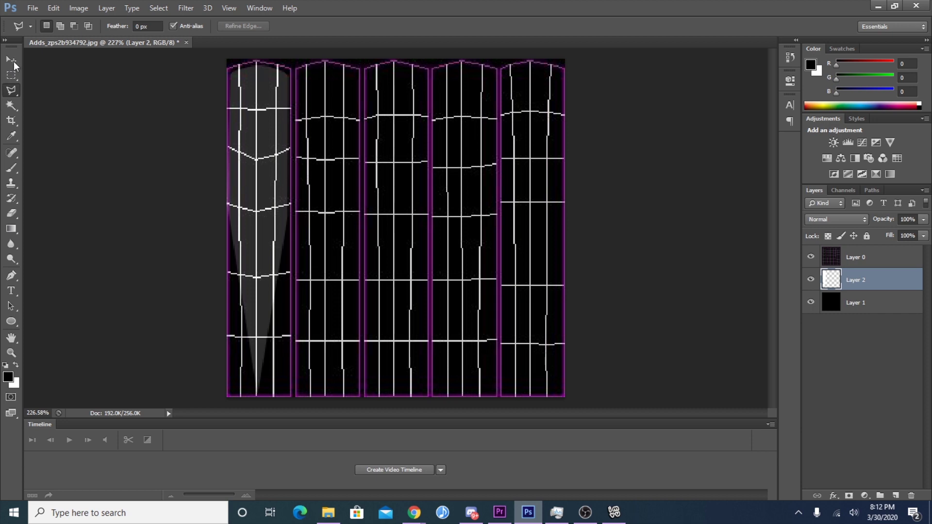
# - Lower the opacity of the wireframe on Layer 0 to 31%
pyautogui.click(876, 257)
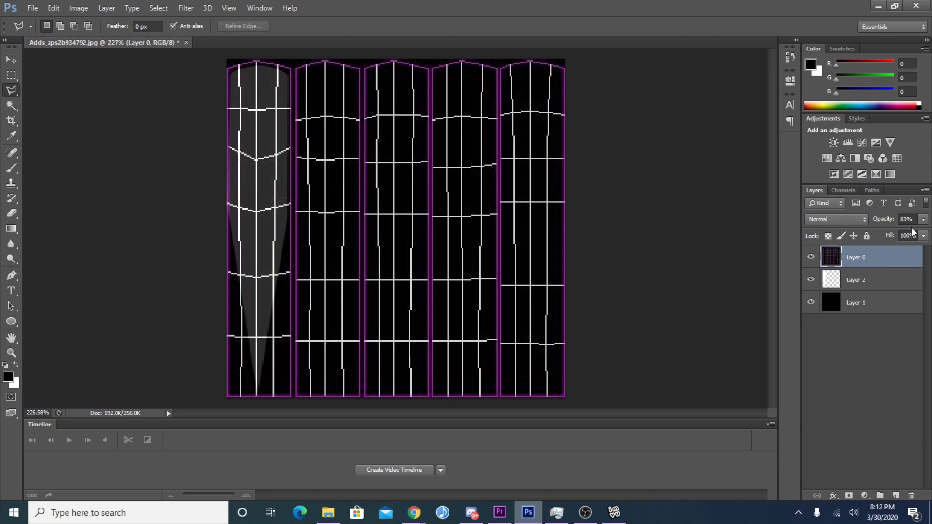
pyautogui.click(923, 221)
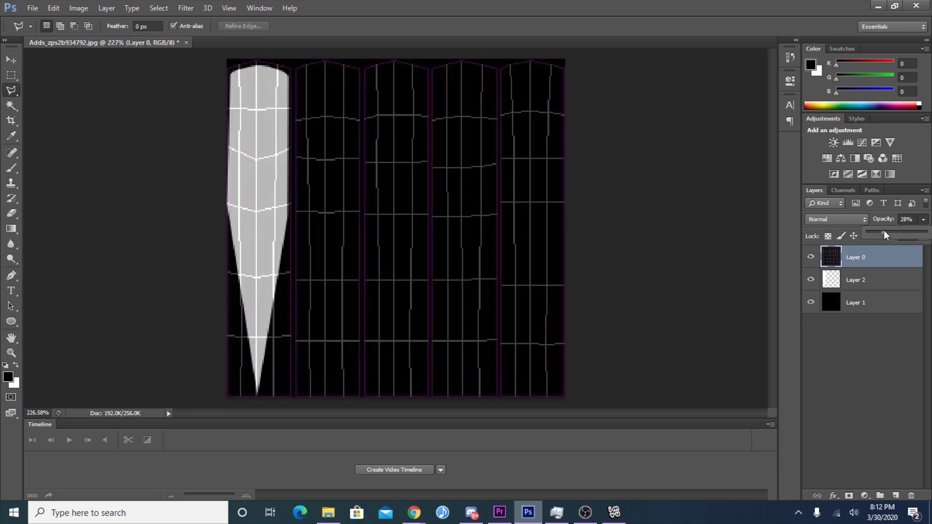
pyautogui.moveTo(880, 230); pyautogui.dragTo(885, 228)
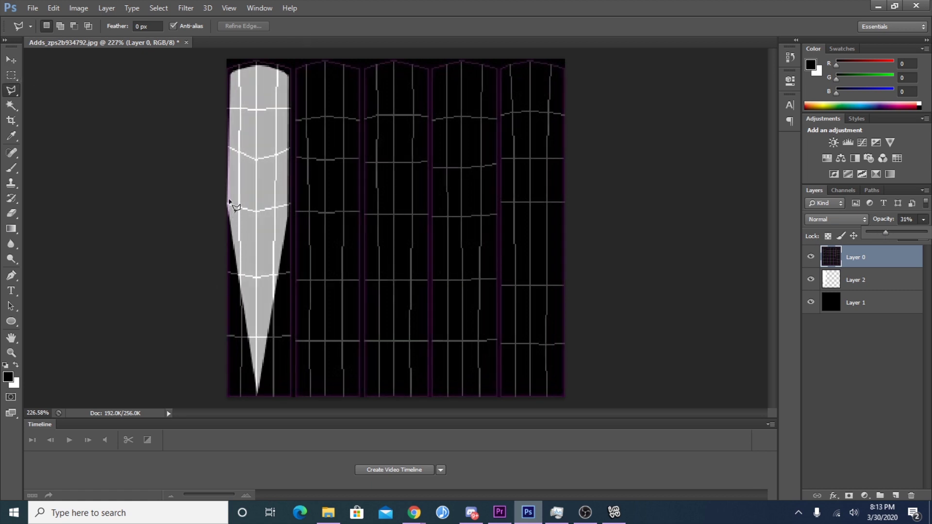
# - Trim the uneven left edge of the stiletto nail on Layer 2 with a Polygonal Lasso selection, then clear the selection
pyautogui.click(849, 282)
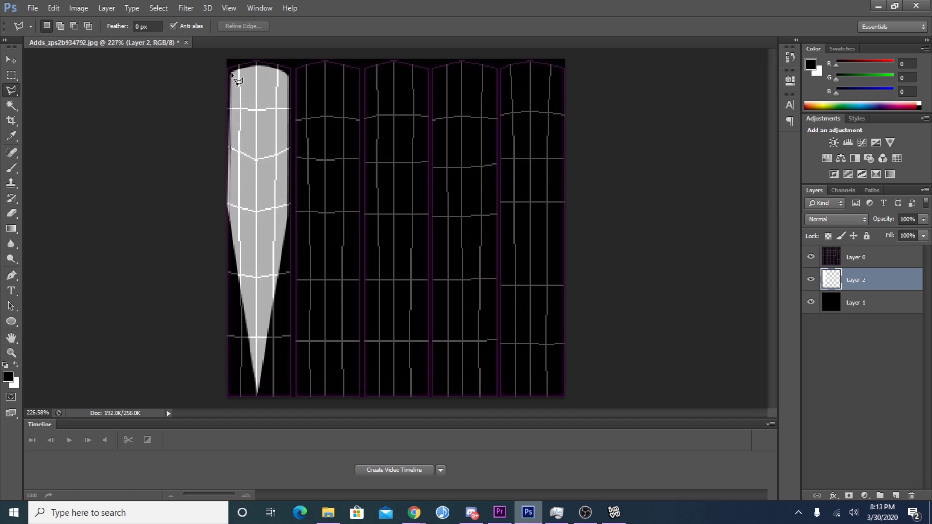
pyautogui.click(211, 75)
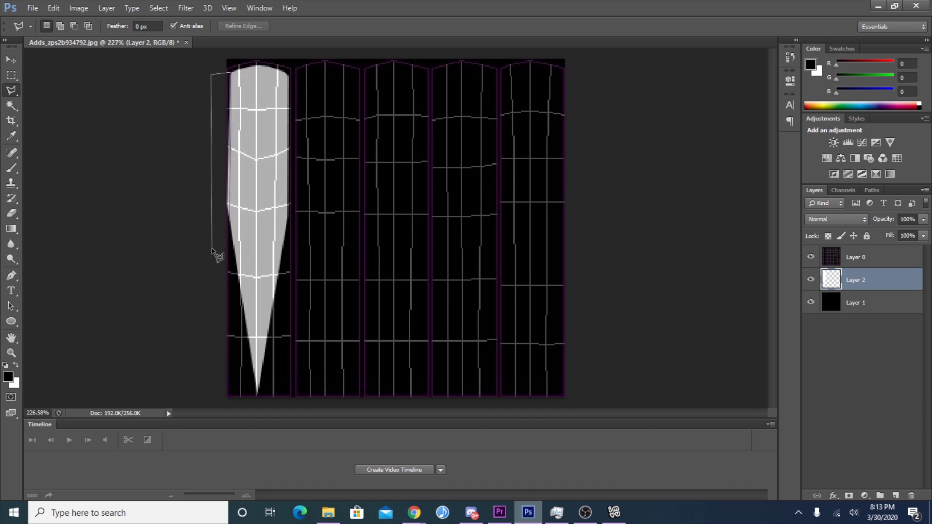
pyautogui.click(227, 222)
pyautogui.hotkey('ctrl', 'd')
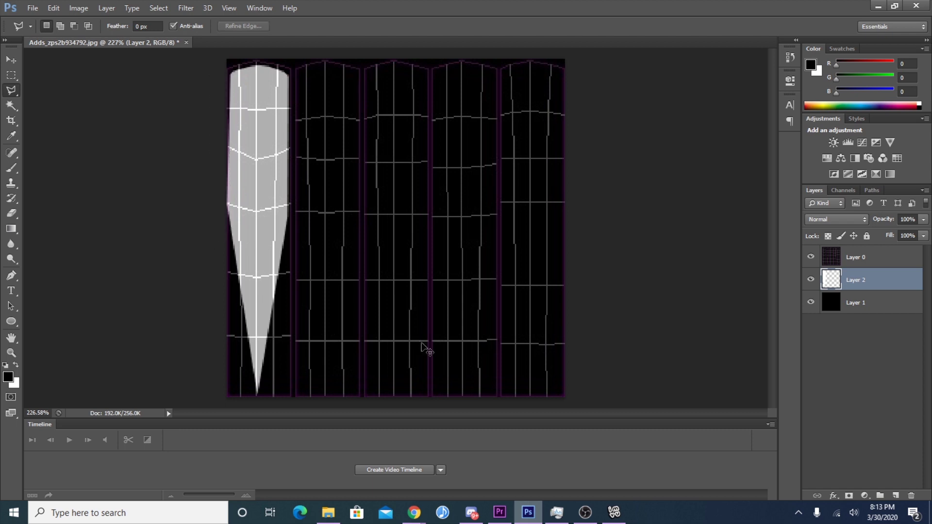
pyautogui.click(149, 8)
pyautogui.click(168, 42)
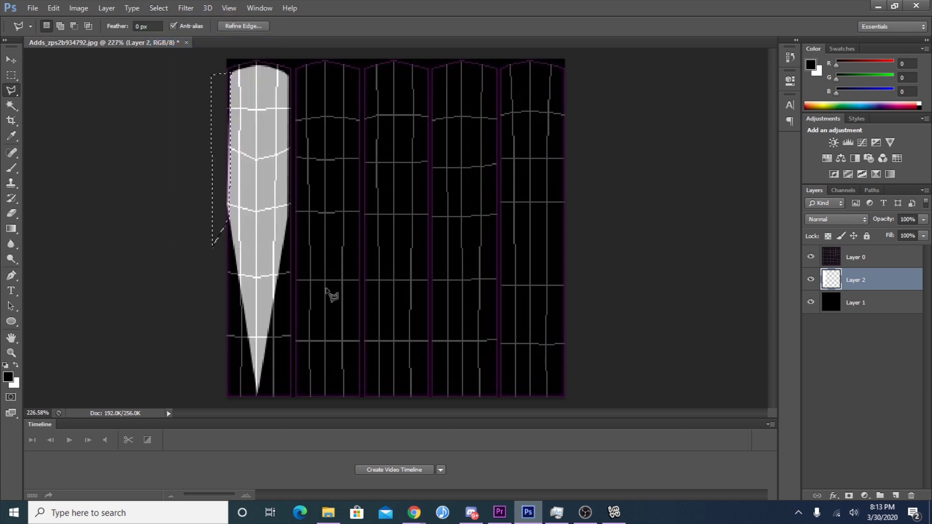
pyautogui.hotkey('ctrl', 'd')
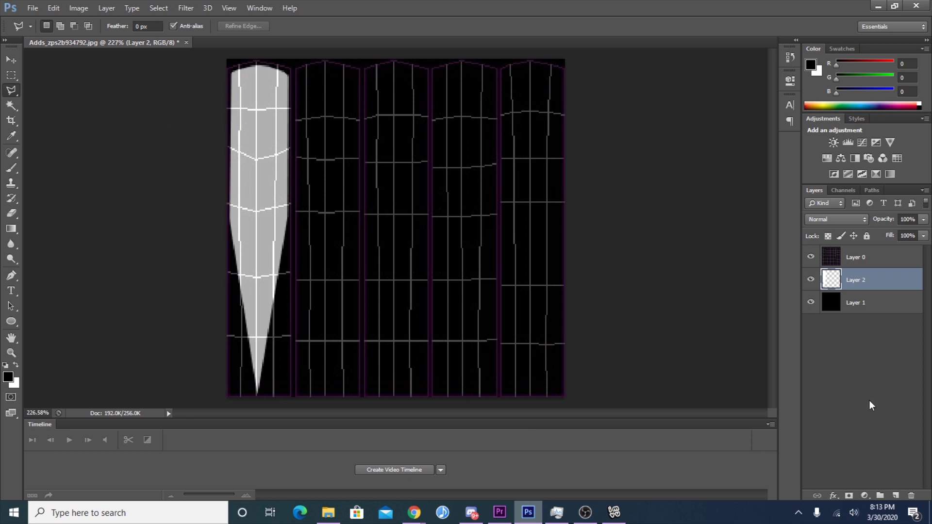
# - Duplicate the stiletto nail layer, Layer 2, four times
pyautogui.hotkey('ctrl', 'j')
pyautogui.hotkey('ctrl', 'j')
pyautogui.hotkey('ctrl', 'j')
pyautogui.hotkey('ctrl', 'j')
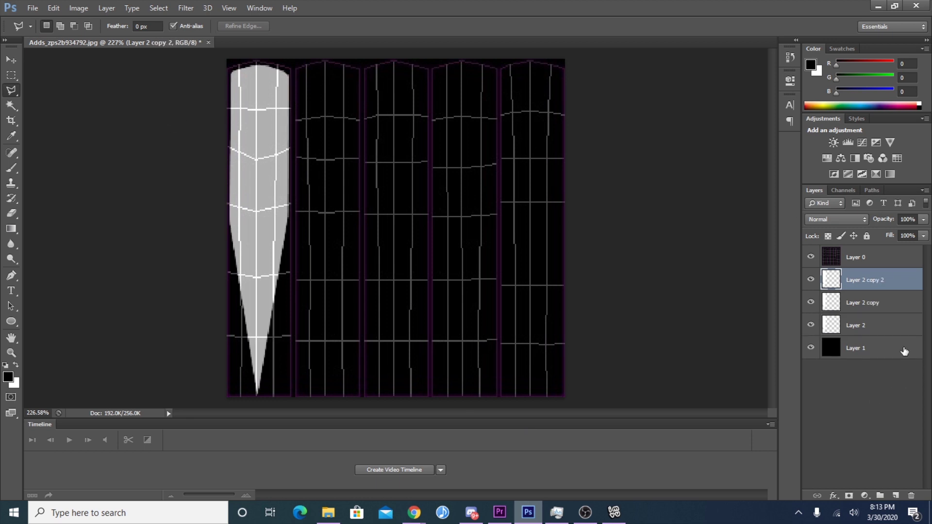
# - Move the four nail copies with the Move tool onto the second, third, fourth and fifth wireframe columns, one per column
pyautogui.click(894, 351)
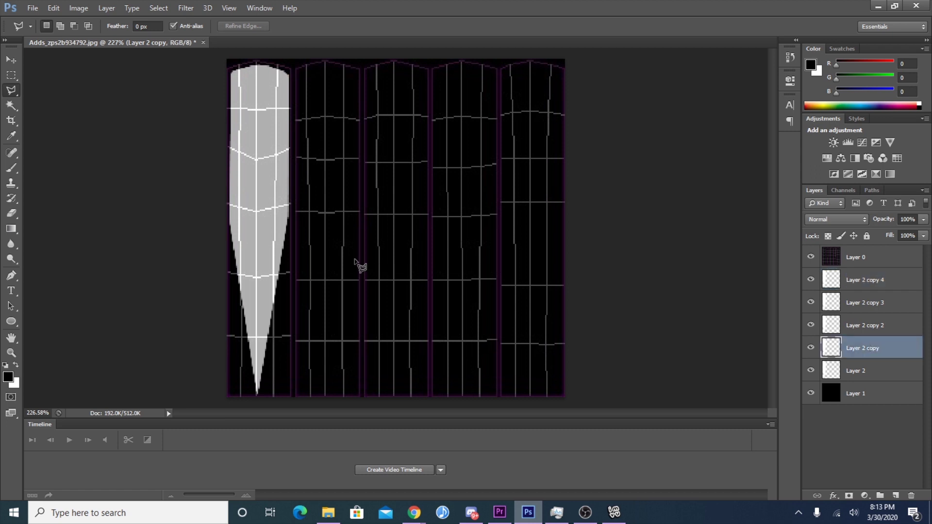
pyautogui.click(13, 59)
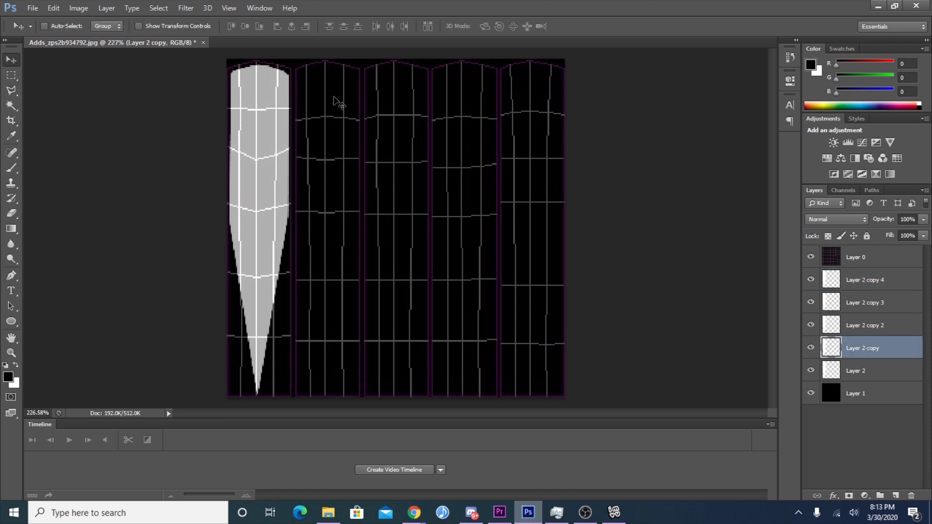
pyautogui.moveTo(271, 123); pyautogui.dragTo(343, 125)
pyautogui.hotkey('alt', ']')
pyautogui.moveTo(277, 159); pyautogui.dragTo(415, 160)
pyautogui.hotkey('alt', ']')
pyautogui.moveTo(342, 250); pyautogui.dragTo(474, 170)
pyautogui.hotkey('alt', ']')
pyautogui.moveTo(293, 159); pyautogui.dragTo(611, 216)
# - Fine-tune the positions of the nail copies at about 283% magnification so each sits centered within its wireframe column
pyautogui.click(11, 353)
pyautogui.click(436, 152)
pyautogui.press('v')
pyautogui.hotkey('alt', '[')
pyautogui.hotkey('alt', '[')
pyautogui.hotkey('alt', '[')
pyautogui.moveTo(288, 130); pyautogui.dragTo(298, 132)
pyautogui.scroll(-3, 344, 214)
pyautogui.scroll(2, 305, 223)
pyautogui.scroll(-3, 313, 299)
pyautogui.scroll(4, 313, 300)
pyautogui.hotkey('alt', ']')
pyautogui.hotkey('alt', ']')
pyautogui.moveTo(492, 241); pyautogui.dragTo(491, 235)
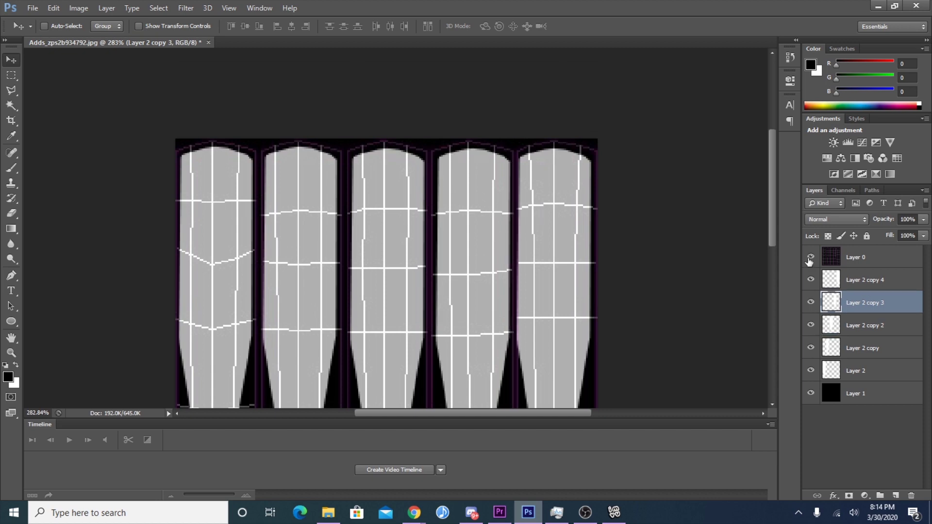
pyautogui.hotkey('alt', ']')
pyautogui.moveTo(556, 216); pyautogui.dragTo(564, 199)
pyautogui.scroll(-3, 566, 216)
pyautogui.scroll(3, 559, 204)
pyautogui.scroll(-4, 358, 245)
pyautogui.scroll(4, 379, 339)
# - Hide the wireframe on Layer 0 and export the five-nail opacity map with Save for Web as a JPEG at quality 60
pyautogui.click(811, 257)
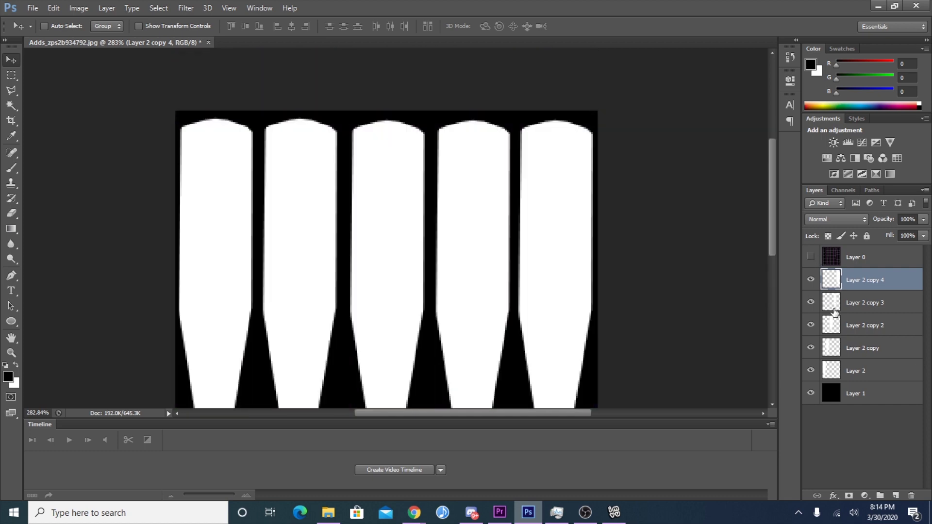
pyautogui.scroll(-5, 588, 209)
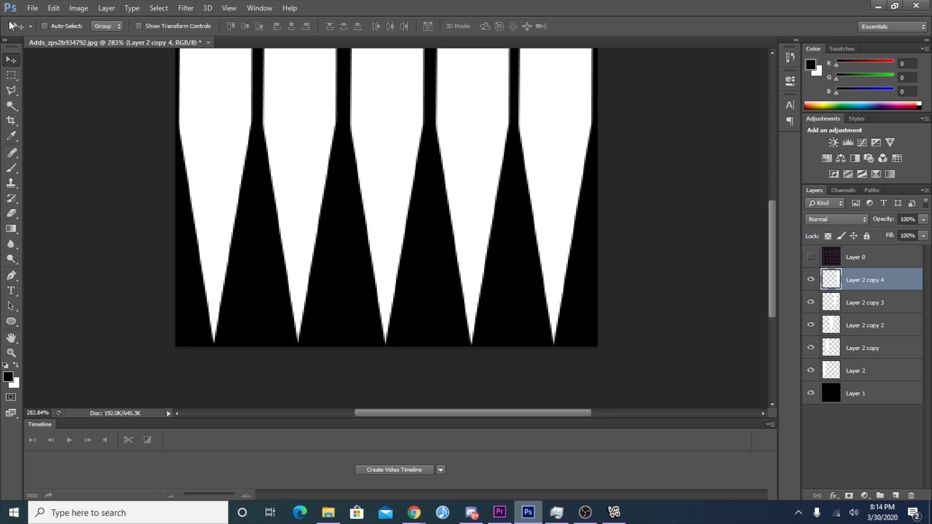
pyautogui.click(33, 7)
pyautogui.click(112, 170)
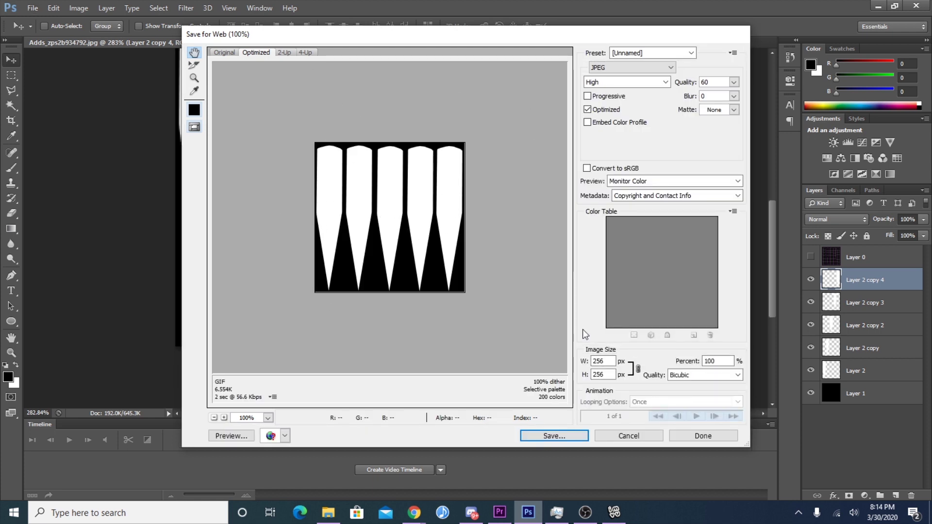
pyautogui.click(534, 436)
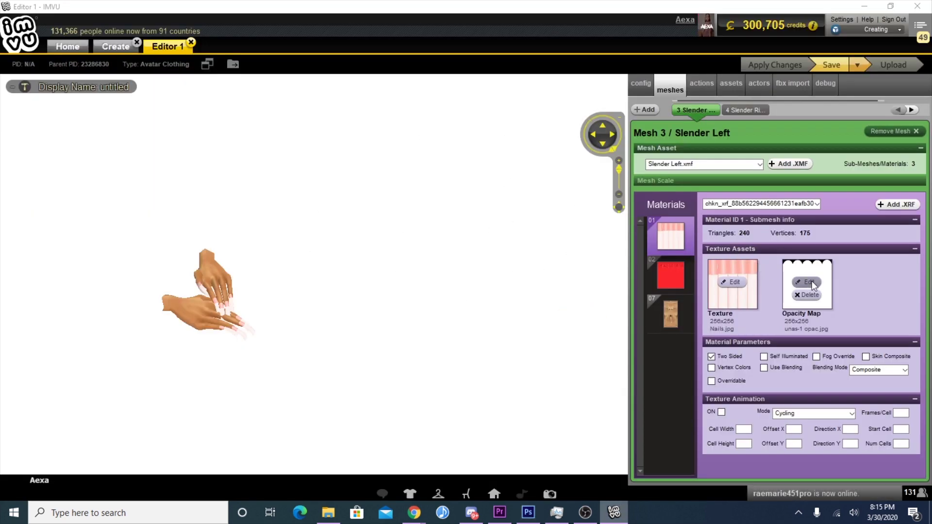
# - In the IMVU editor, replace the opacity map of Slender Left's material 01 with the stiletto map from the Nail Opacity Maps folder
pyautogui.click(814, 285)
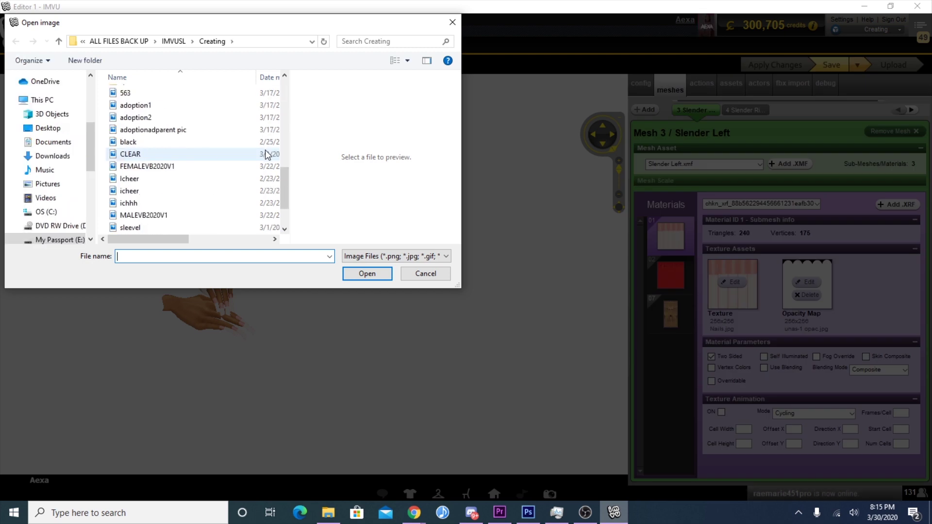
pyautogui.scroll(-1, 177, 183)
pyautogui.scroll(6, 176, 183)
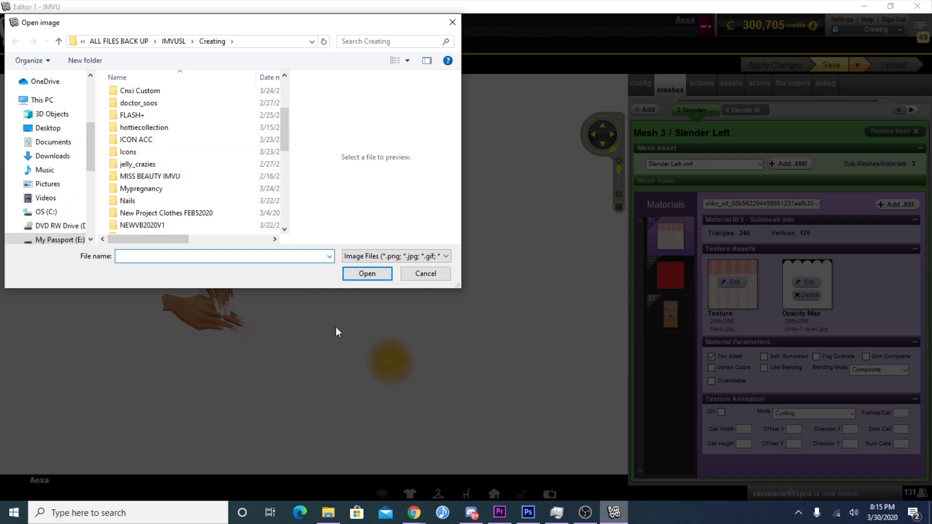
pyautogui.scroll(-3, 171, 197)
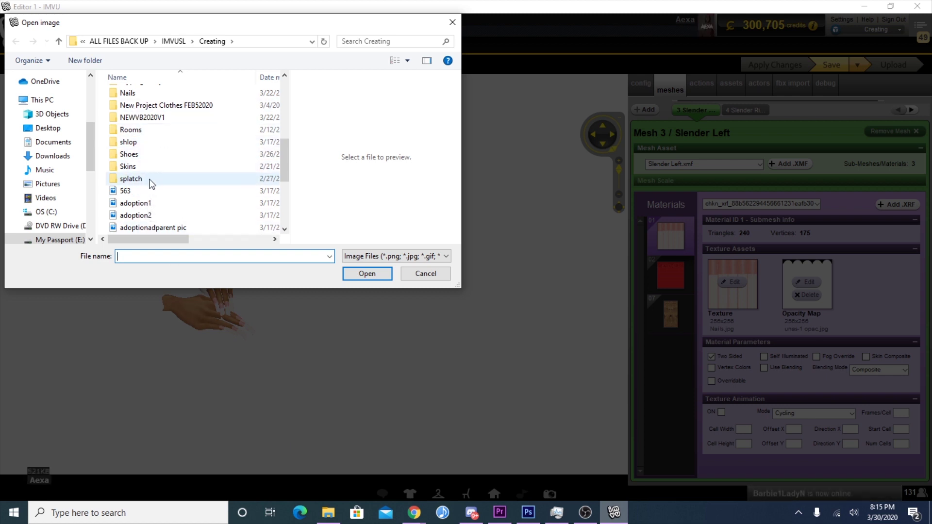
pyautogui.scroll(1, 150, 181)
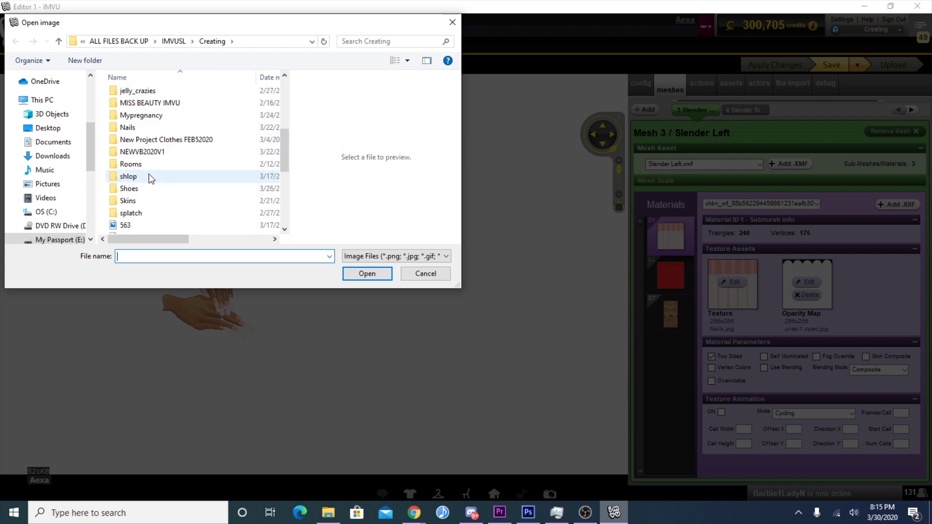
pyautogui.doubleClick(223, 128)
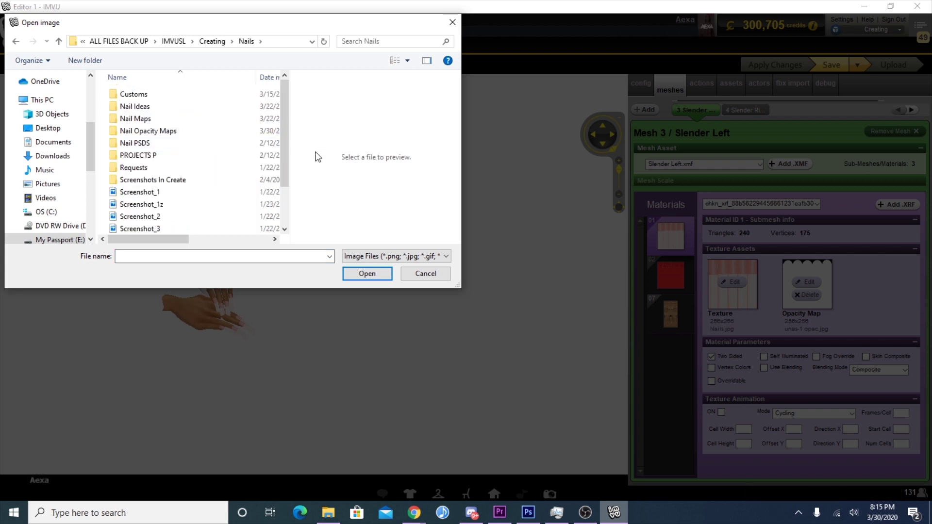
pyautogui.scroll(-1, 206, 175)
pyautogui.scroll(2, 197, 205)
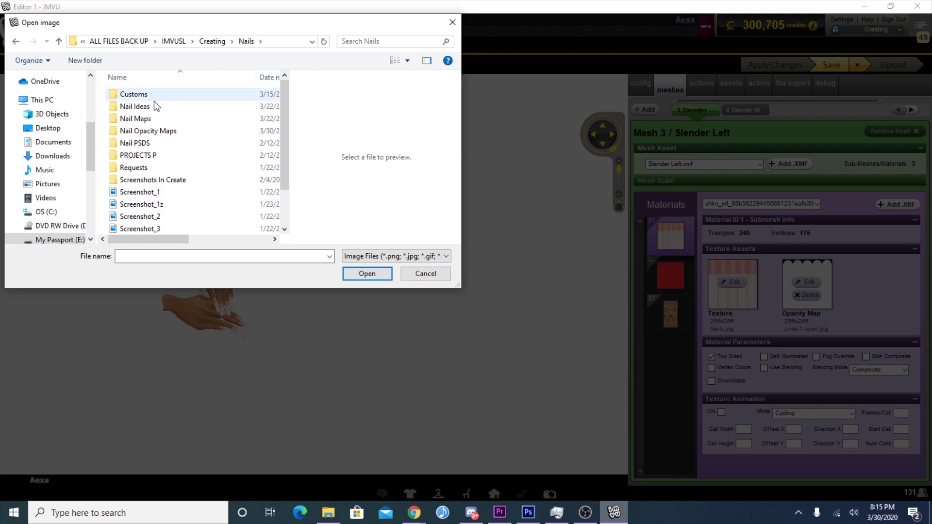
pyautogui.doubleClick(148, 131)
pyautogui.scroll(2, 232, 150)
pyautogui.click(232, 150)
pyautogui.doubleClick(232, 151)
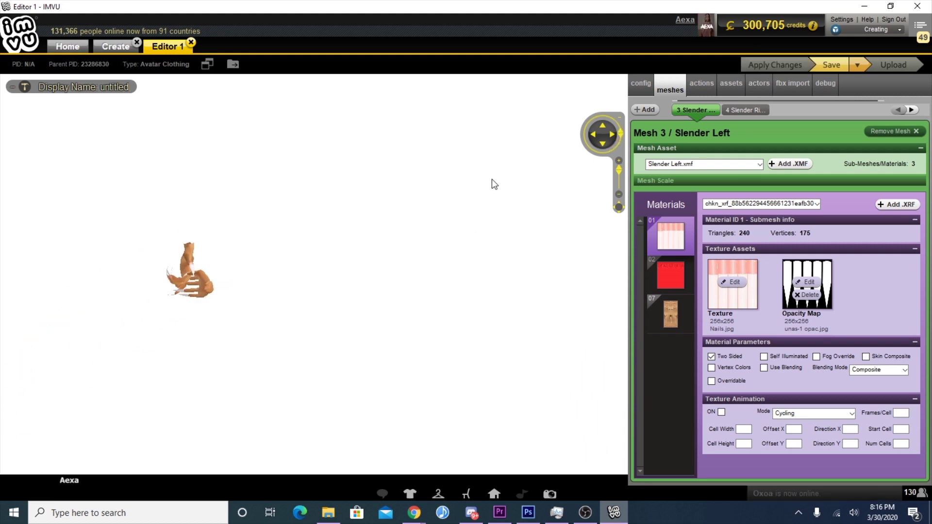
# - Change the avatar's pose from its actions and triggers to inspect the stiletto nails on the hands
pyautogui.click(175, 306)
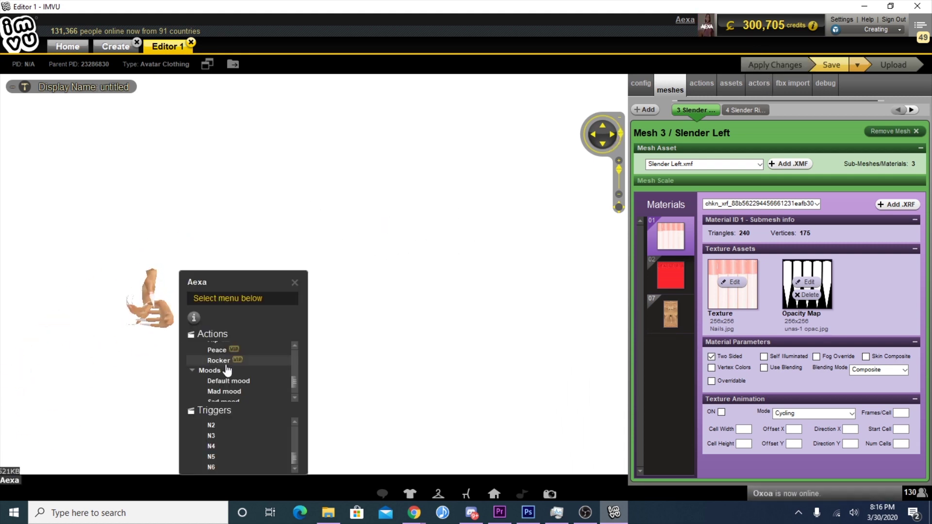
pyautogui.click(250, 419)
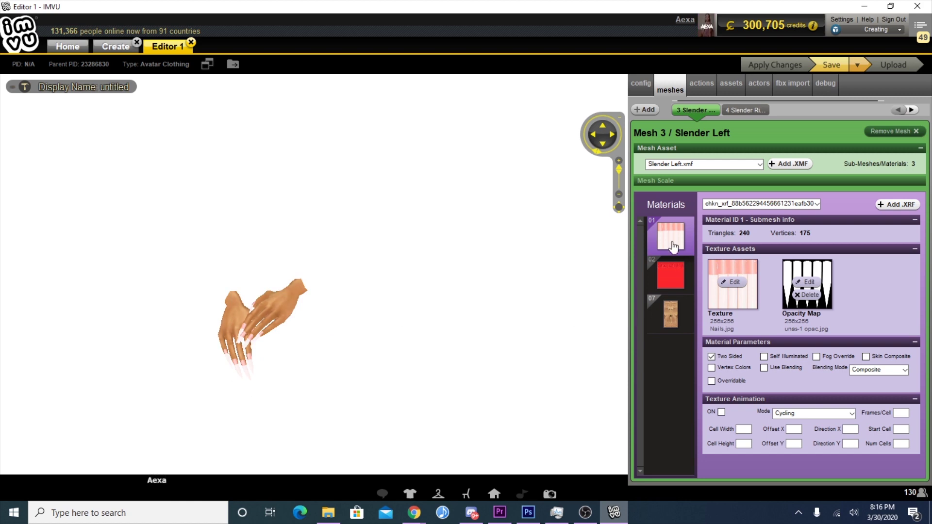
# - Replace the texture of Slender Left's material 01 with the green nail texture from the Nail Maps folder inside Nails
pyautogui.click(675, 277)
pyautogui.click(674, 235)
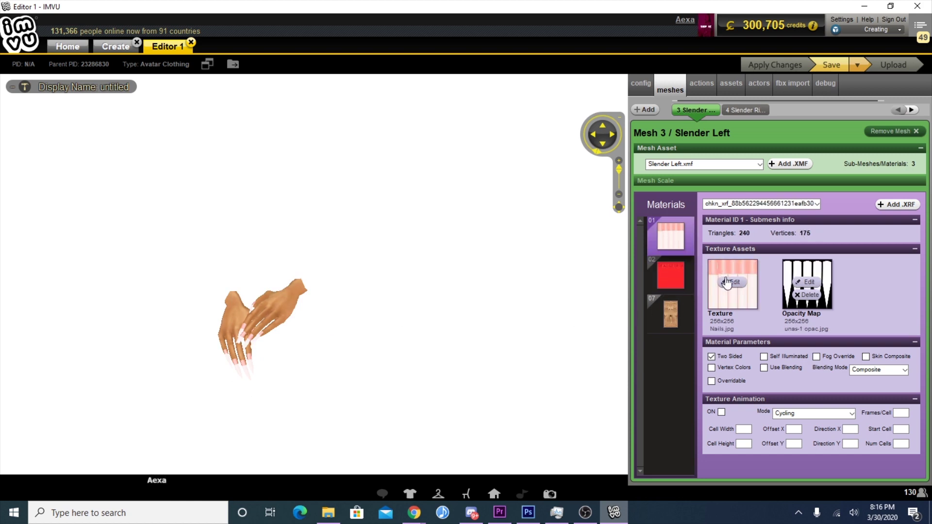
pyautogui.click(732, 282)
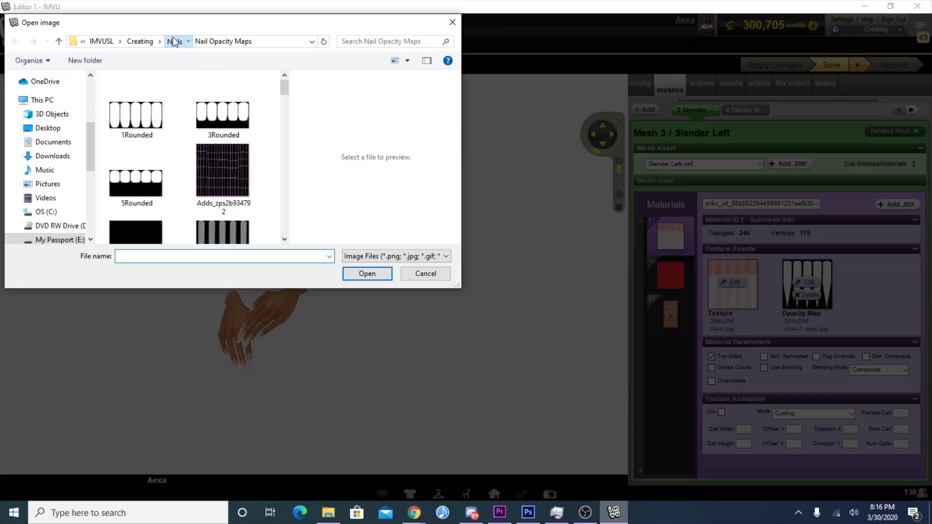
pyautogui.click(174, 41)
pyautogui.doubleClick(145, 118)
pyautogui.moveTo(284, 83); pyautogui.dragTo(285, 153)
pyautogui.doubleClick(222, 131)
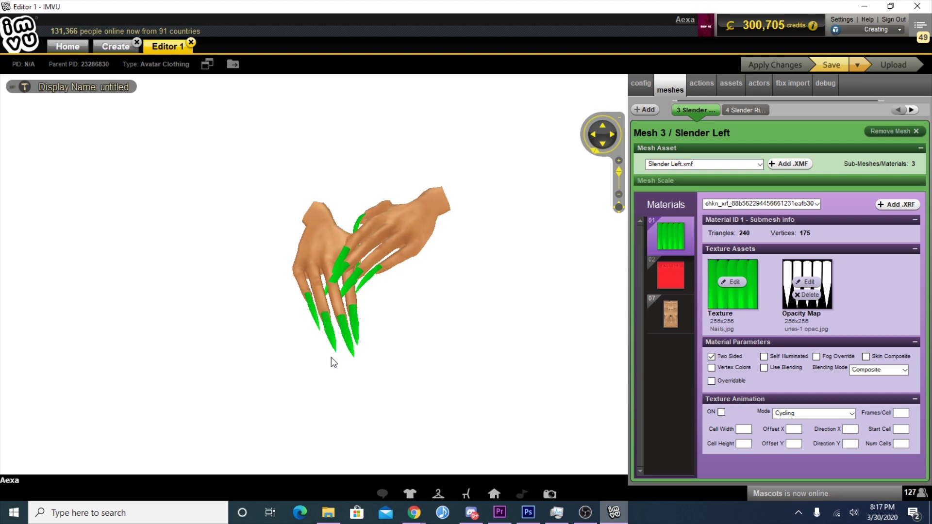
# - Switch back to Photoshop and delete the four copies of Layer 2, keeping only the first column's nail
pyautogui.click(528, 512)
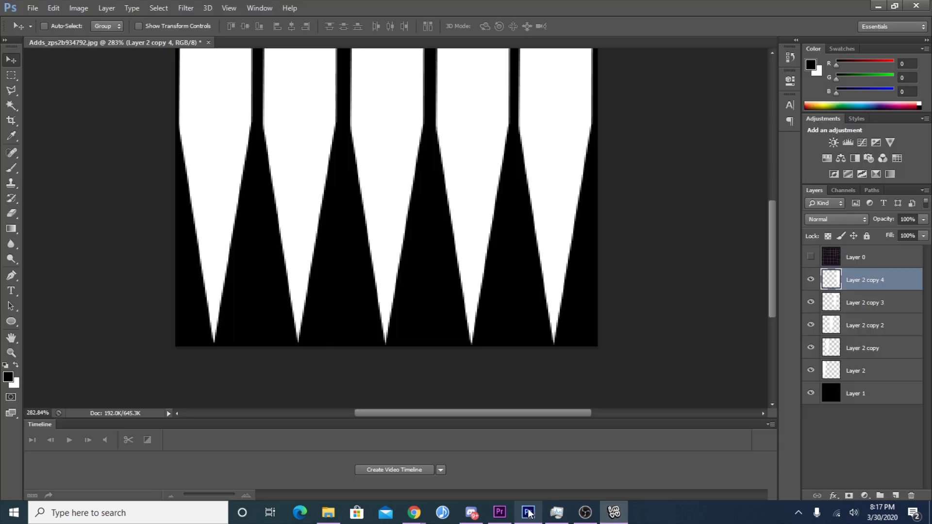
pyautogui.scroll(3, 559, 390)
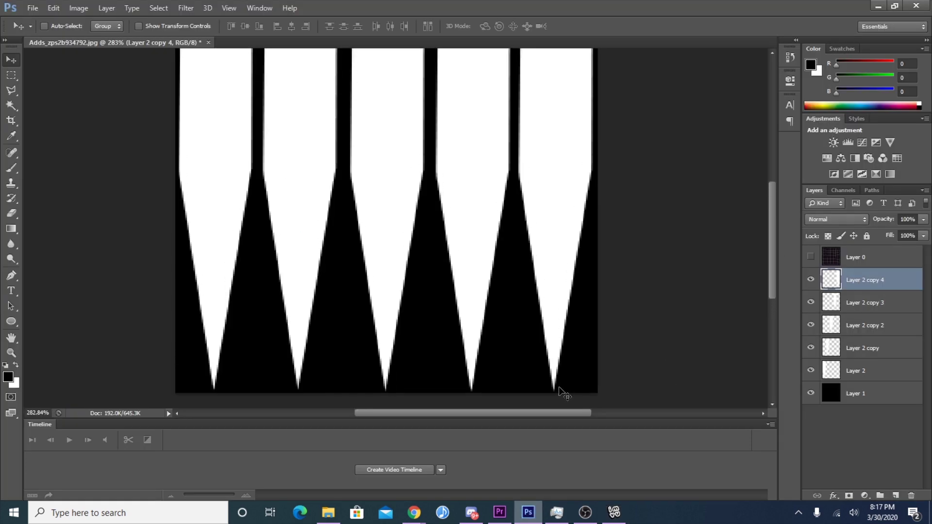
pyautogui.click(911, 496)
pyautogui.click(912, 496)
pyautogui.click(911, 496)
pyautogui.click(912, 496)
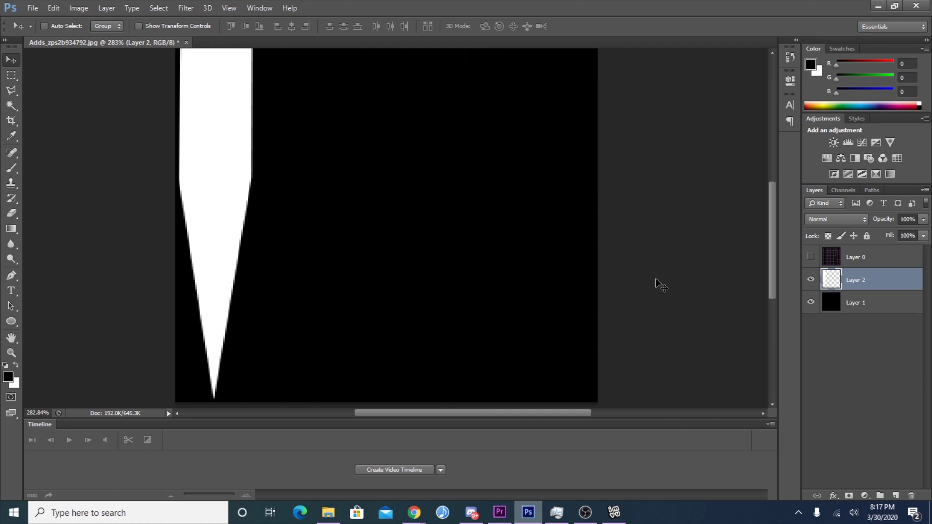
# - Show the wireframe on Layer 0 and examine how the first nail follows its column from base to tip
pyautogui.scroll(2, 656, 281)
pyautogui.click(811, 257)
pyautogui.scroll(2, 281, 233)
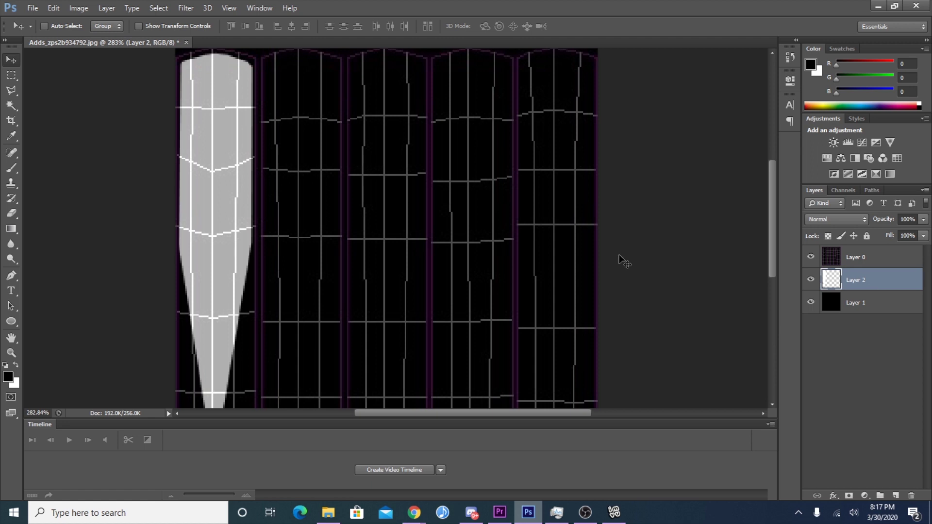
pyautogui.scroll(-4, 347, 233)
pyautogui.scroll(2, 349, 348)
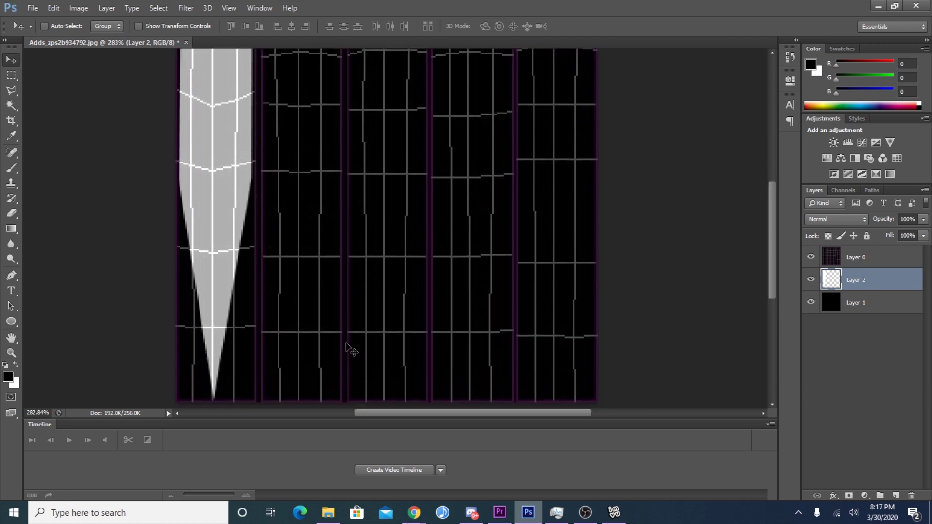
pyautogui.scroll(2, 370, 316)
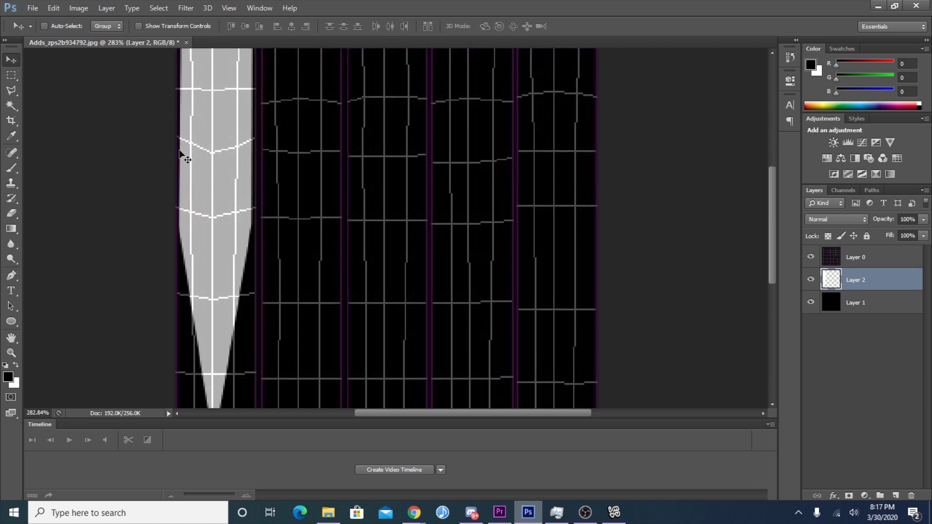
pyautogui.scroll(1, 289, 280)
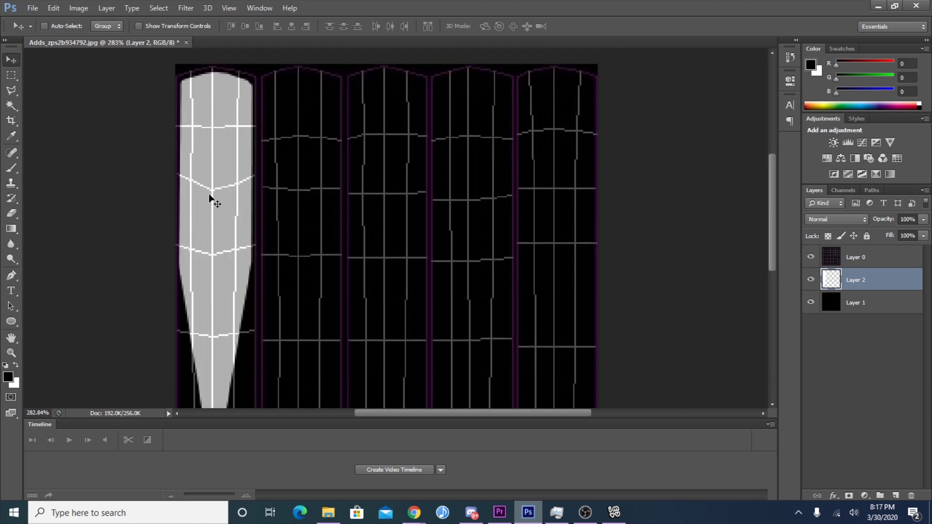
pyautogui.scroll(-2, 228, 208)
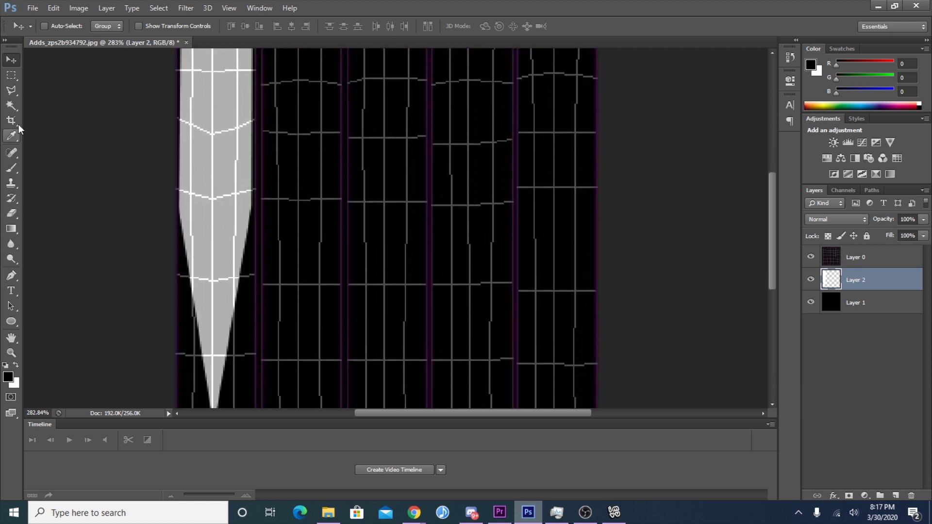
# - Hide Layer 0, move it below Layer 1 in the layer stack, and hide Layer 1 as well
pyautogui.click(14, 89)
pyautogui.click(811, 256)
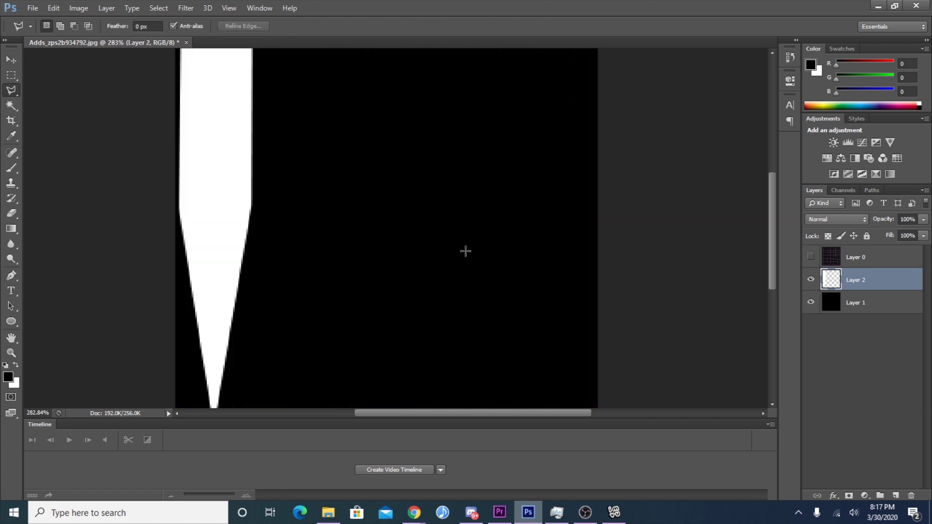
pyautogui.moveTo(841, 262); pyautogui.dragTo(817, 306)
pyautogui.click(811, 280)
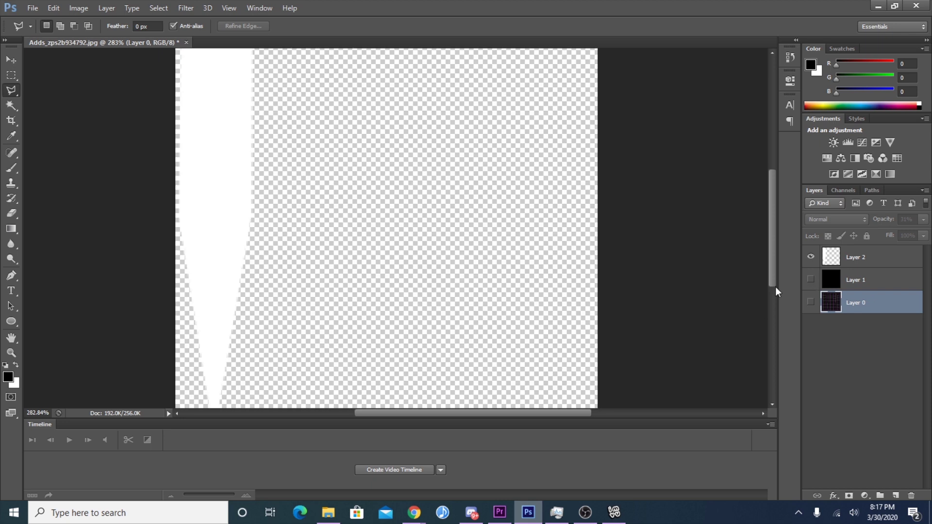
# - Show the Layer 0 wireframe again and raise its opacity to 100%
pyautogui.click(810, 302)
pyautogui.click(923, 220)
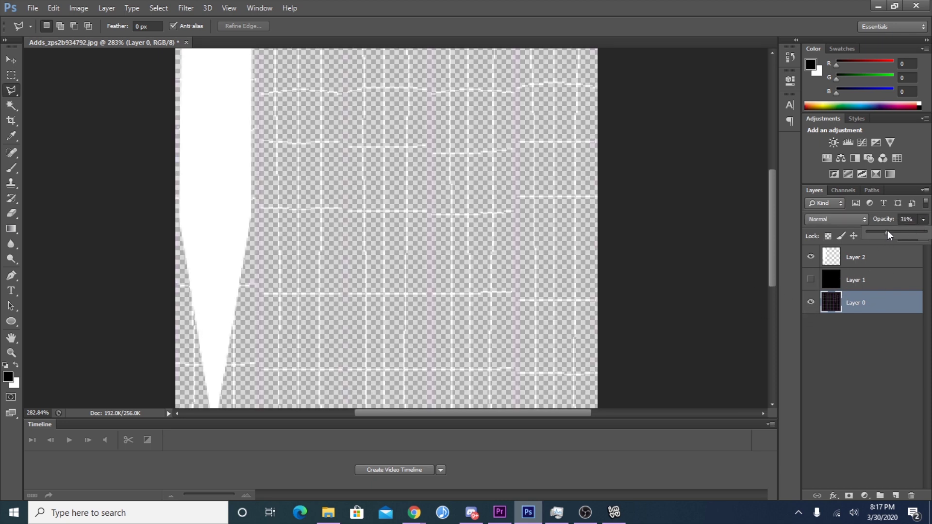
pyautogui.moveTo(887, 231); pyautogui.dragTo(926, 233)
pyautogui.scroll(3, 582, 248)
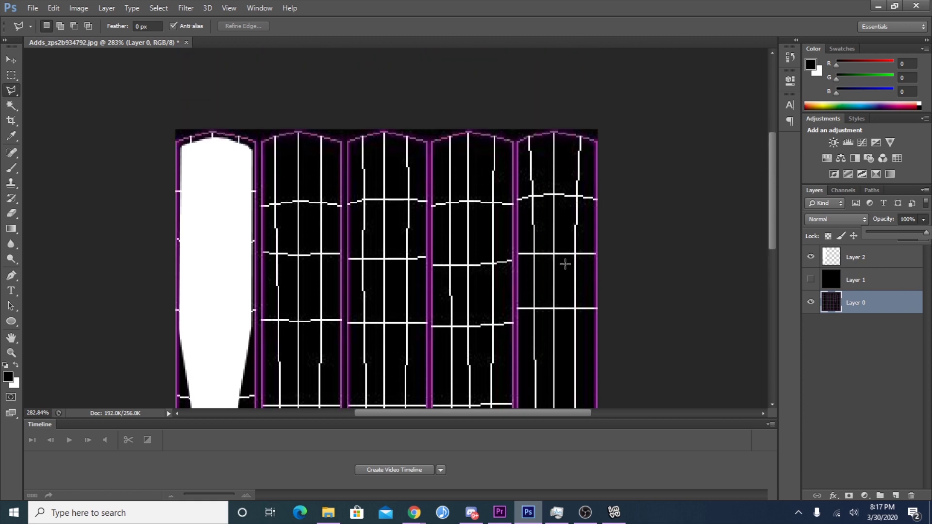
# - Refine the side and base edges of the first column's nail on Layer 2 with Polygonal Lasso cuts along the wireframe
pyautogui.click(845, 259)
pyautogui.scroll(-2, 458, 242)
pyautogui.moveTo(431, 419); pyautogui.dragTo(380, 419)
pyautogui.scroll(-2, 463, 287)
pyautogui.scroll(-2, 463, 286)
pyautogui.scroll(5, 416, 319)
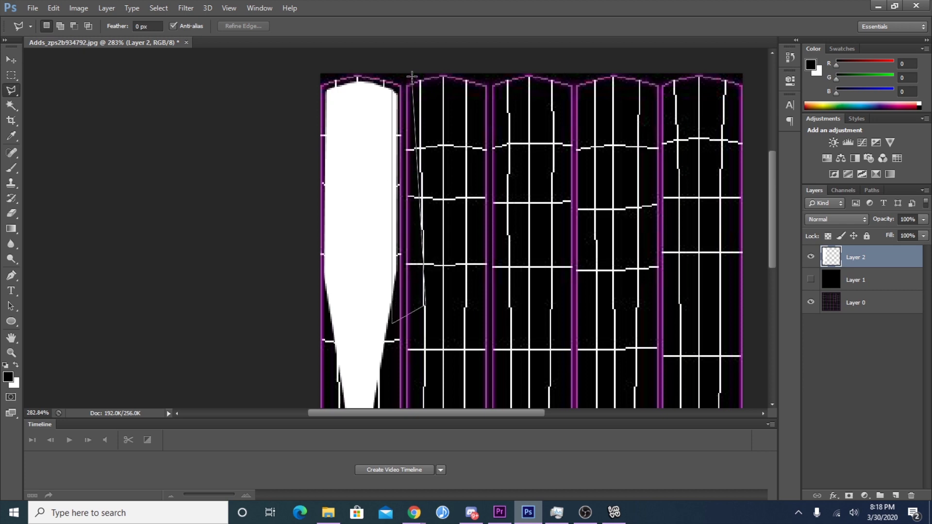
pyautogui.click(394, 86)
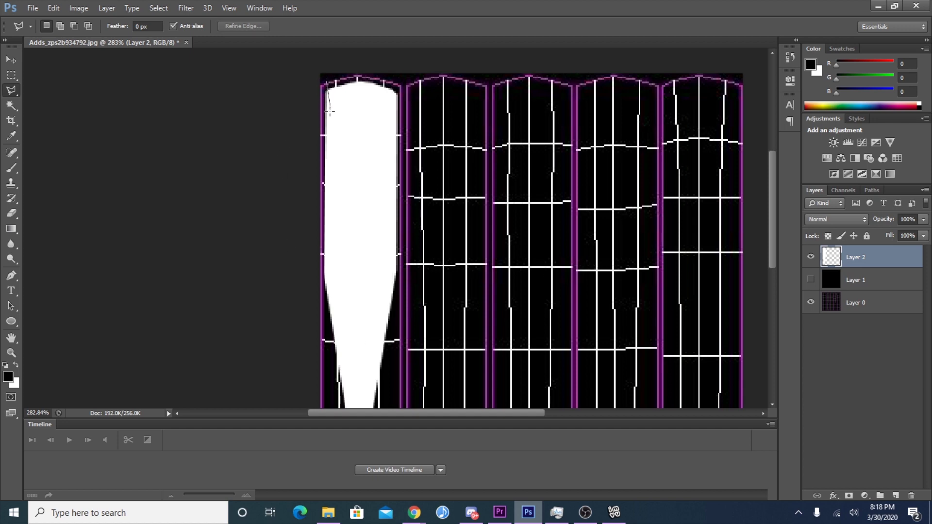
pyautogui.doubleClick(329, 85)
pyautogui.click(477, 200)
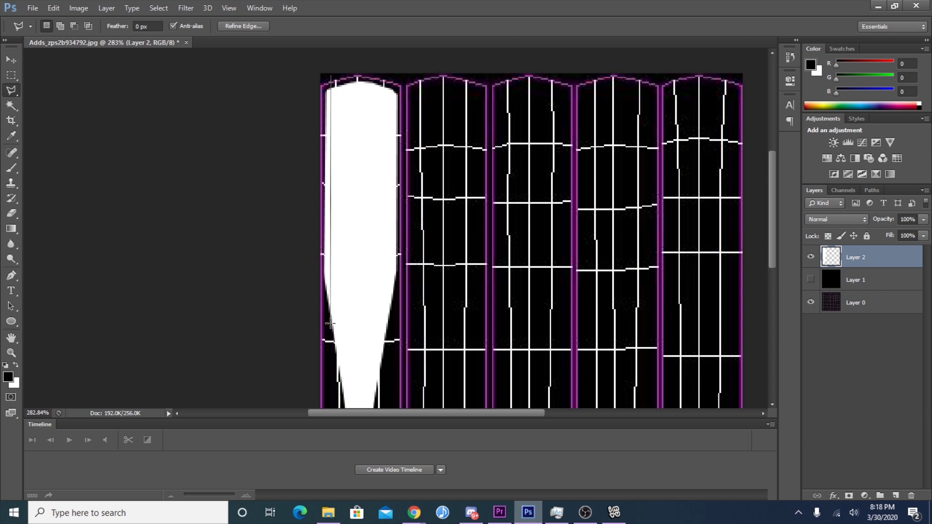
pyautogui.doubleClick(293, 76)
pyautogui.scroll(1, 399, 307)
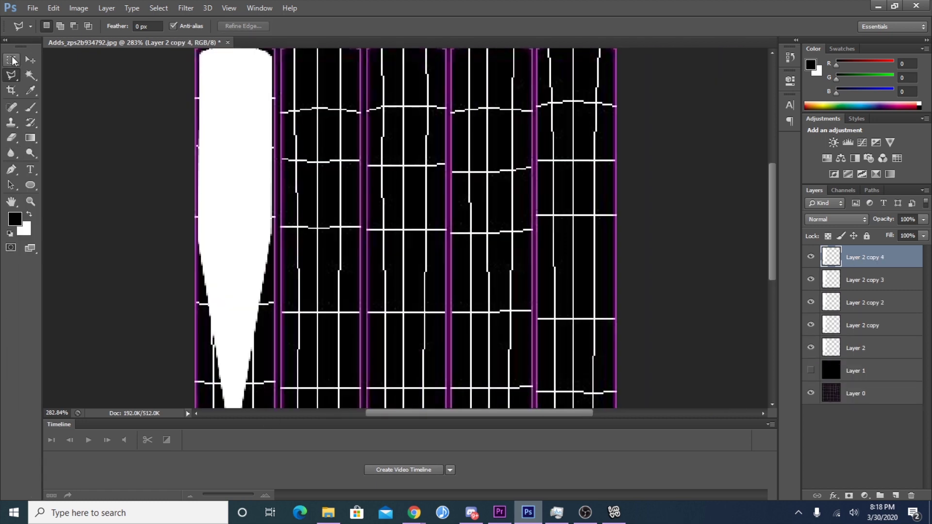
# - Spread the four copies of the Layer 2 nail across the second to fifth wireframe columns
pyautogui.moveTo(245, 141); pyautogui.dragTo(332, 140)
pyautogui.scroll(4, 335, 145)
pyautogui.click(855, 303)
pyautogui.moveTo(243, 194); pyautogui.dragTo(413, 194)
pyautogui.click(852, 281)
pyautogui.moveTo(321, 191); pyautogui.dragTo(576, 191)
pyautogui.click(854, 257)
pyautogui.moveTo(204, 197); pyautogui.dragTo(549, 196)
pyautogui.scroll(-3, 549, 197)
pyautogui.scroll(3, 549, 196)
# - Export the five-nail map for the web and load it in IMVU as the opacity map of Slender Left's material 01
pyautogui.hotkey('ctrl', 'alt', 'shift', 's')
pyautogui.click(554, 436)
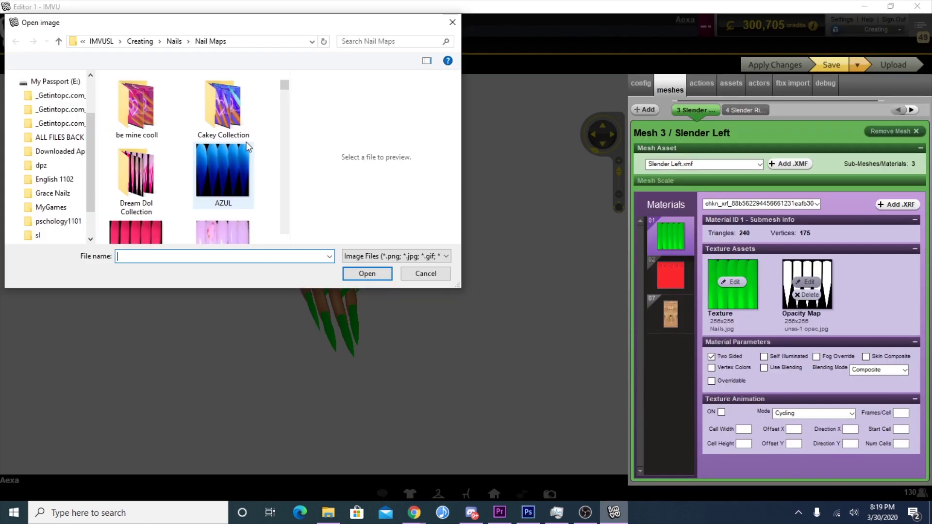
pyautogui.doubleClick(246, 142)
pyautogui.scroll(-5, 258, 142)
pyautogui.doubleClick(275, 201)
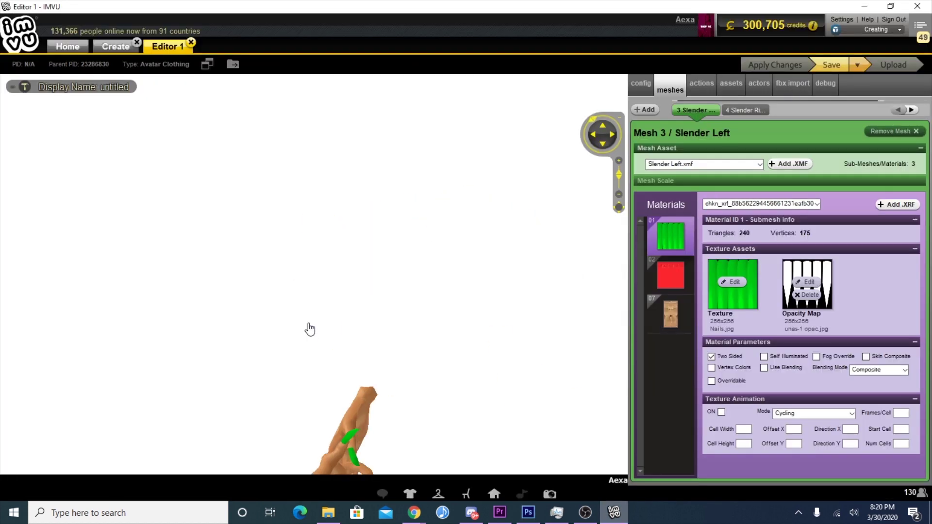
# - Switch back to Photoshop and try to trim the outer rim of the first nail's base and sides with the Polygonal Lasso
pyautogui.hotkey('alt', 'Tab')
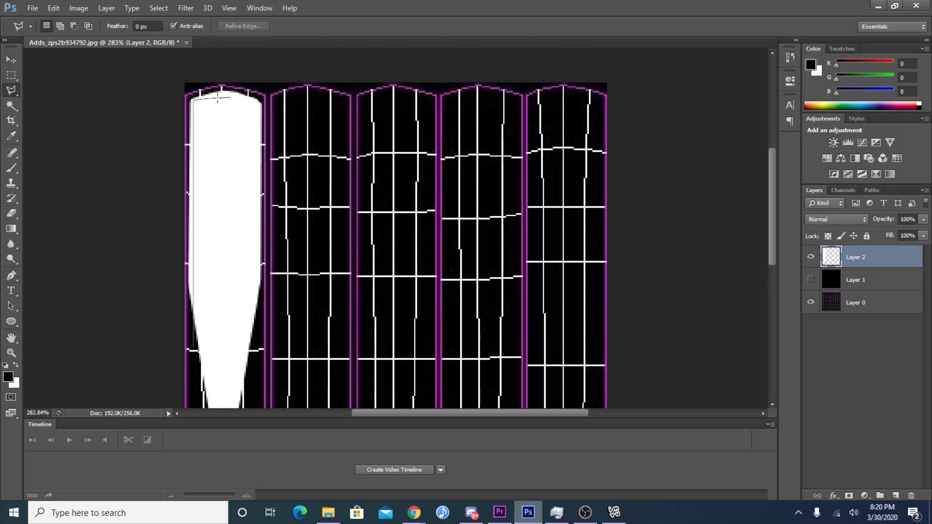
pyautogui.click(230, 97)
pyautogui.click(258, 105)
pyautogui.click(254, 318)
pyautogui.click(323, 104)
pyautogui.click(222, 64)
pyautogui.click(106, 104)
pyautogui.click(194, 349)
pyautogui.hotkey('ctrl', 'd')
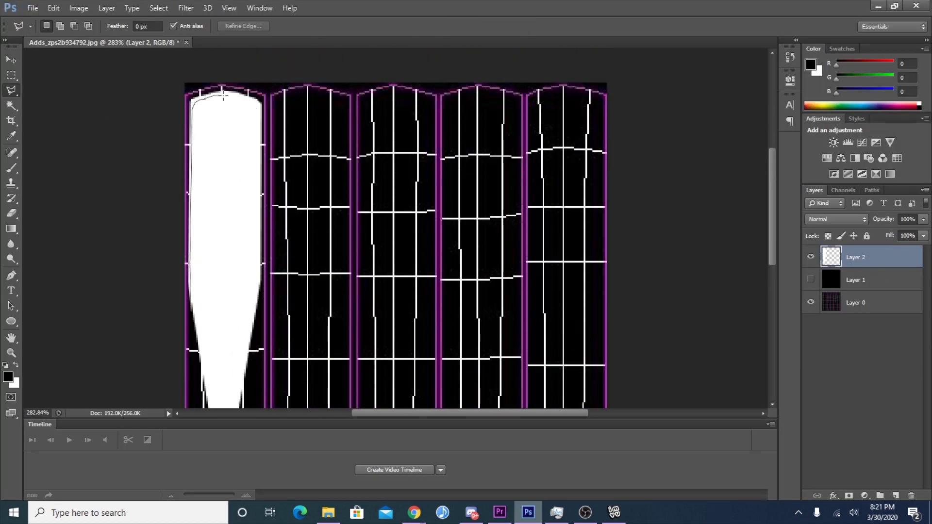
# - Trim both sides of the first nail on Layer 2 with the Polygonal Lasso, making it narrower within its column
pyautogui.click(142, 70)
pyautogui.click(127, 323)
pyautogui.click(196, 349)
pyautogui.hotkey('ctrl', 'd')
pyautogui.scroll(-1, 199, 92)
pyautogui.hotkey('ctrl', 'd')
pyautogui.hotkey('ctrl', 'd')
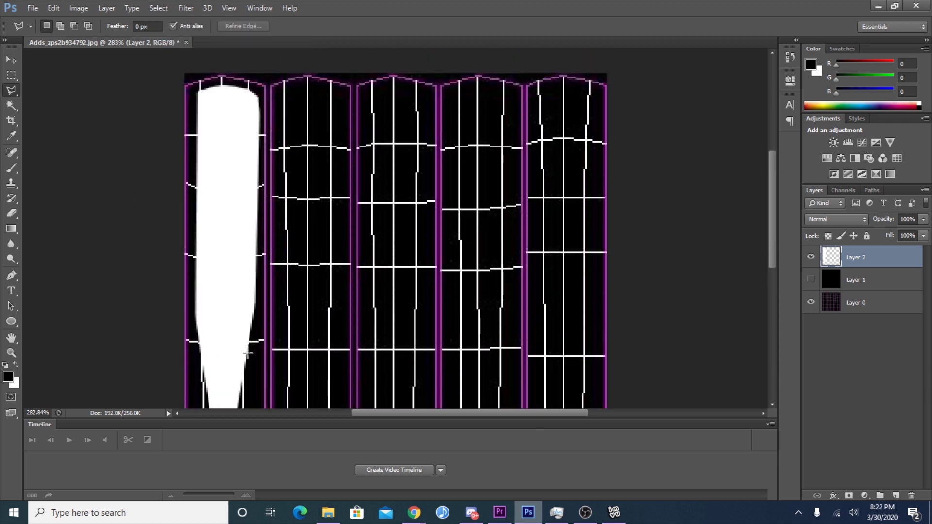
pyautogui.scroll(1, 256, 68)
pyautogui.press('v')
pyautogui.scroll(4, 494, 312)
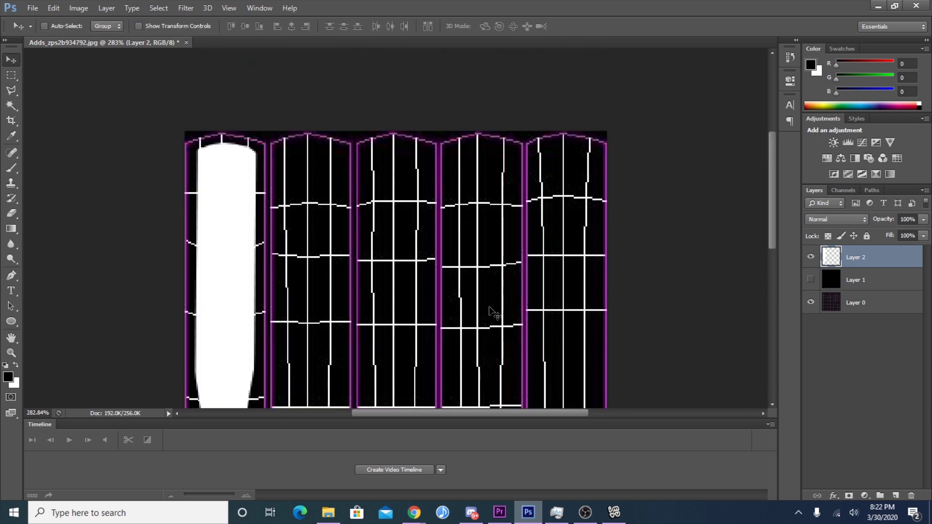
# - Place the STILETTO-NAIL image in the document and position its nail over the second column
pyautogui.scroll(-12, 493, 312)
pyautogui.hotkey('alt', 'f')
pyautogui.press('l')
pyautogui.doubleClick(394, 170)
pyautogui.moveTo(551, 125); pyautogui.dragTo(343, 381)
pyautogui.press('Return')
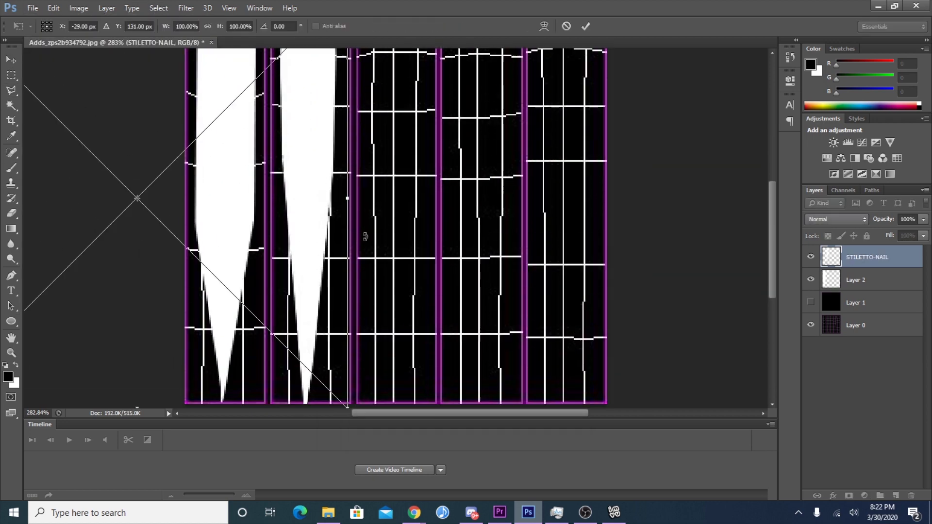
# - Outline a straighter taper on the first nail with the Polygonal Lasso and trim Layer 2 toward the pointed tip
pyautogui.press('l')
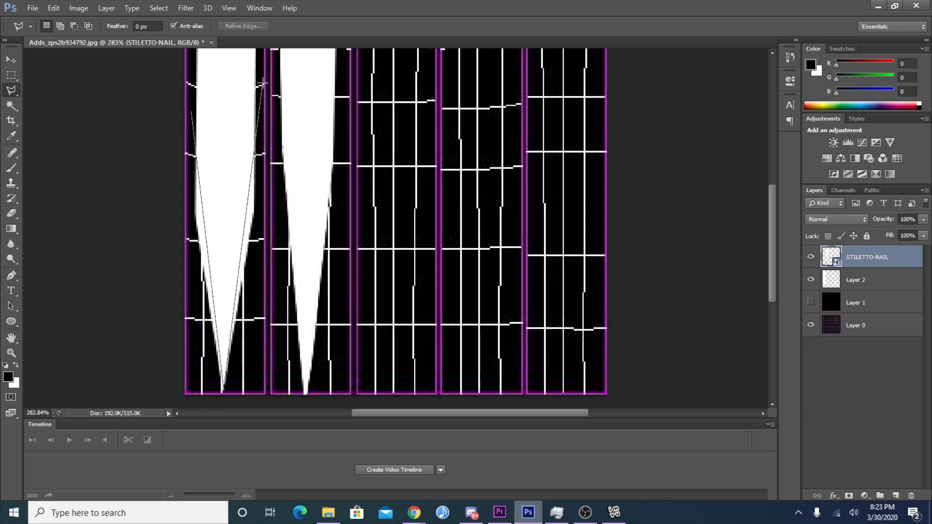
pyautogui.scroll(-1, 263, 83)
pyautogui.click(193, 97)
pyautogui.hotkey('alt', '[')
pyautogui.scroll(-3, 270, 306)
pyautogui.scroll(5, 349, 337)
# - With STILETTO-NAIL hidden and black Layer 1 shown, soften the Layer 2 nail's edges using the Smudge tool at 50% strength
pyautogui.hotkey('alt', ']')
pyautogui.press('r')
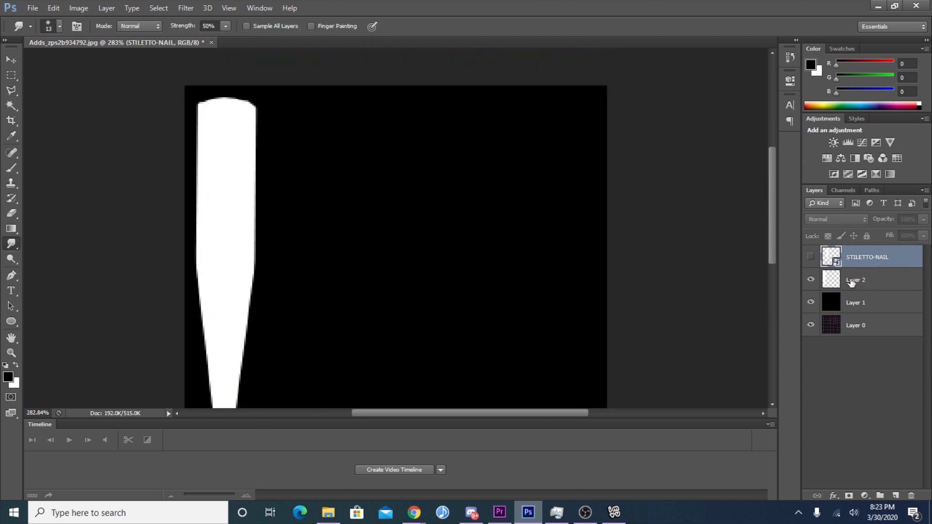
pyautogui.hotkey('alt', '[')
pyautogui.click(32, 8)
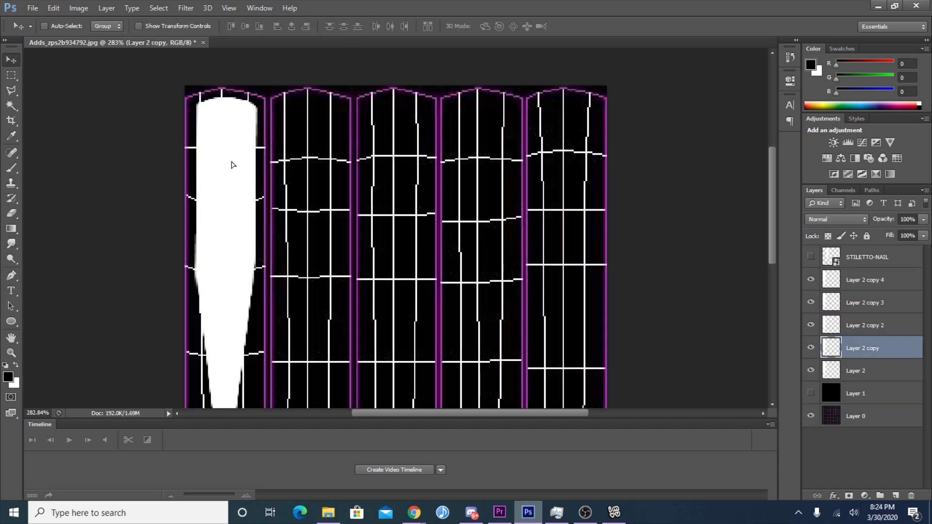
# - Move the four copies of the narrowed Layer 2 nail into the second, third, fourth and fifth columns
pyautogui.moveTo(232, 165); pyautogui.dragTo(306, 162)
pyautogui.scroll(-3, 339, 301)
pyautogui.scroll(4, 340, 242)
pyautogui.hotkey('alt', ']')
pyautogui.moveTo(240, 207); pyautogui.dragTo(413, 208)
pyautogui.hotkey('alt', ']')
pyautogui.moveTo(354, 154); pyautogui.dragTo(573, 187)
pyautogui.hotkey('alt', ']')
pyautogui.moveTo(772, 209); pyautogui.dragTo(771, 241)
# - Show black Layer 1 behind the five nails and export the map as a JPEG into the Nail Opacity Maps folder
pyautogui.click(811, 394)
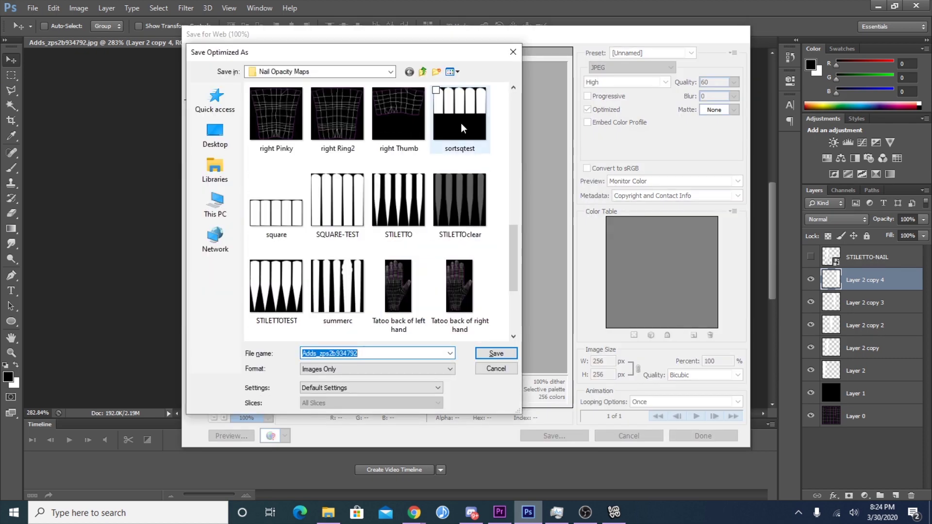
pyautogui.press('Return')
pyautogui.press('Return')
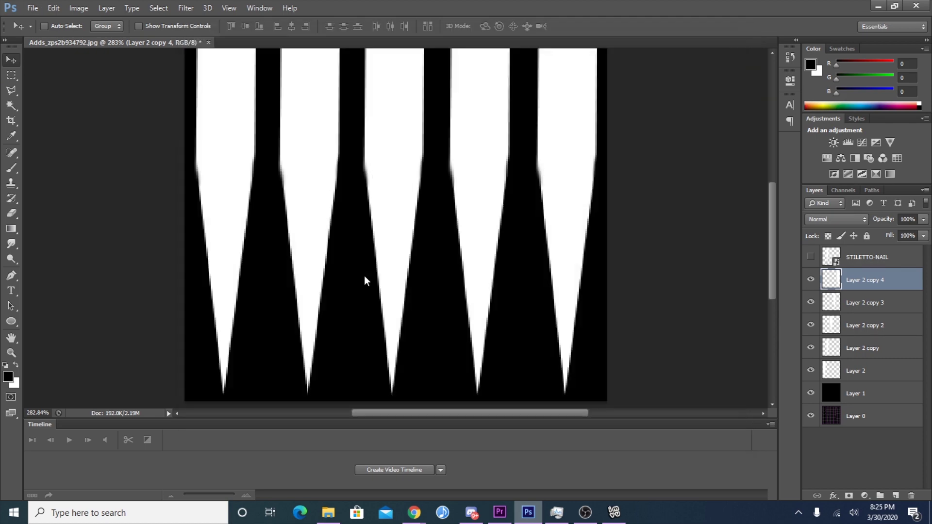
# - Switch to IMVU, set STILETTOTEST as the opacity map of Slender Left's material 01, and apply the change
pyautogui.click(612, 512)
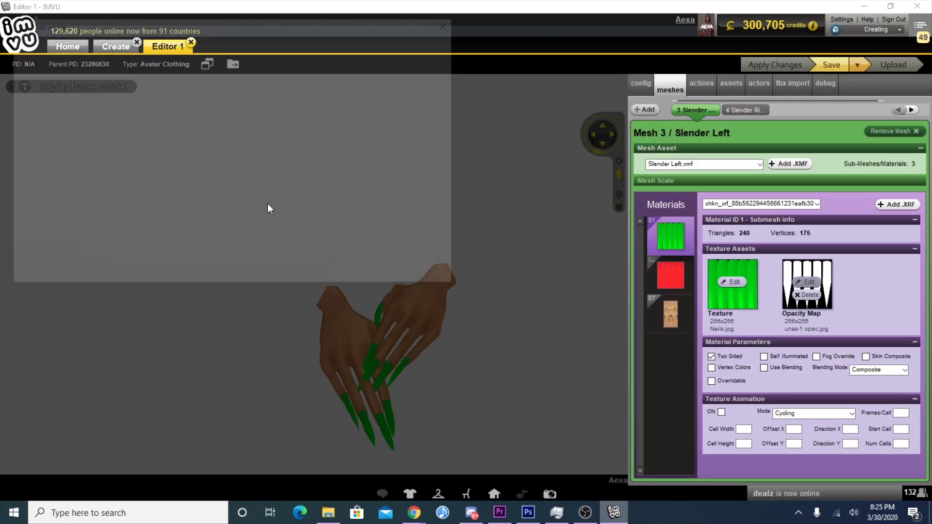
pyautogui.moveTo(284, 87); pyautogui.dragTo(298, 235)
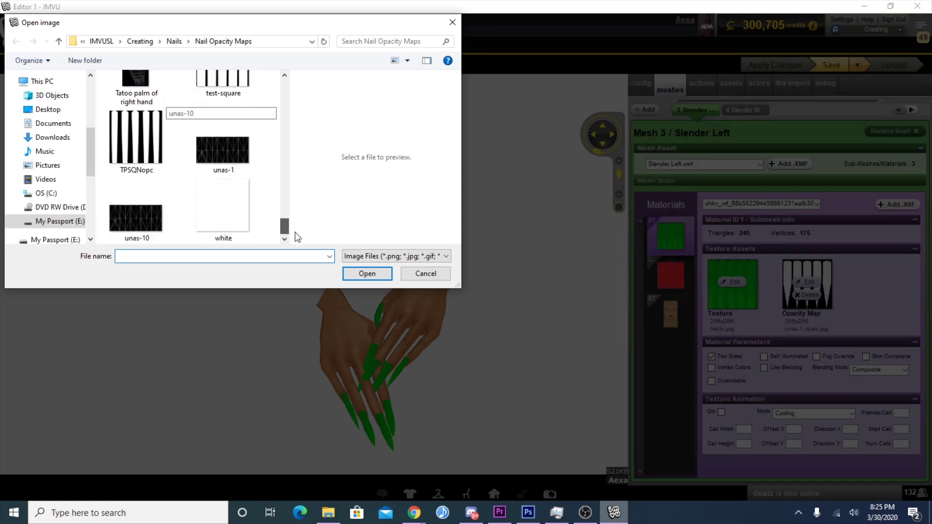
pyautogui.scroll(3, 160, 237)
pyautogui.scroll(2, 160, 236)
pyautogui.scroll(-3, 159, 235)
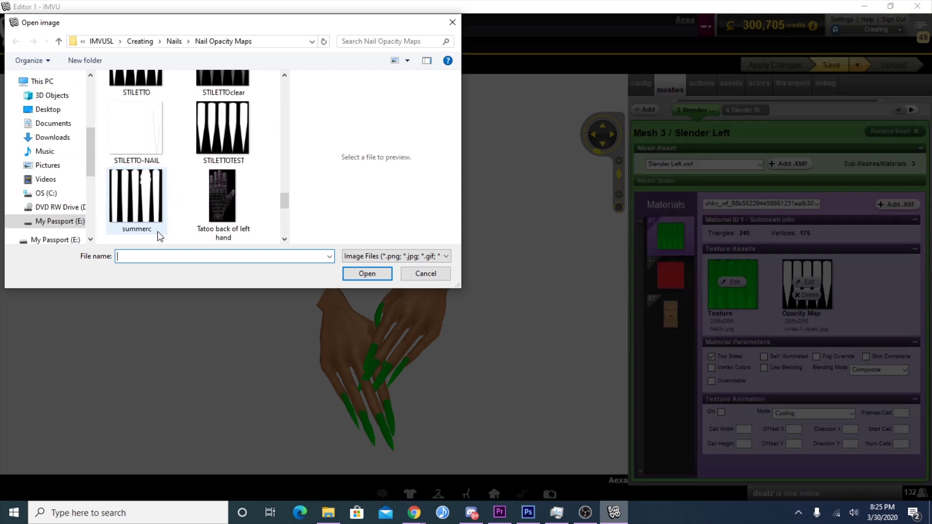
pyautogui.click(221, 141)
pyautogui.doubleClick(220, 141)
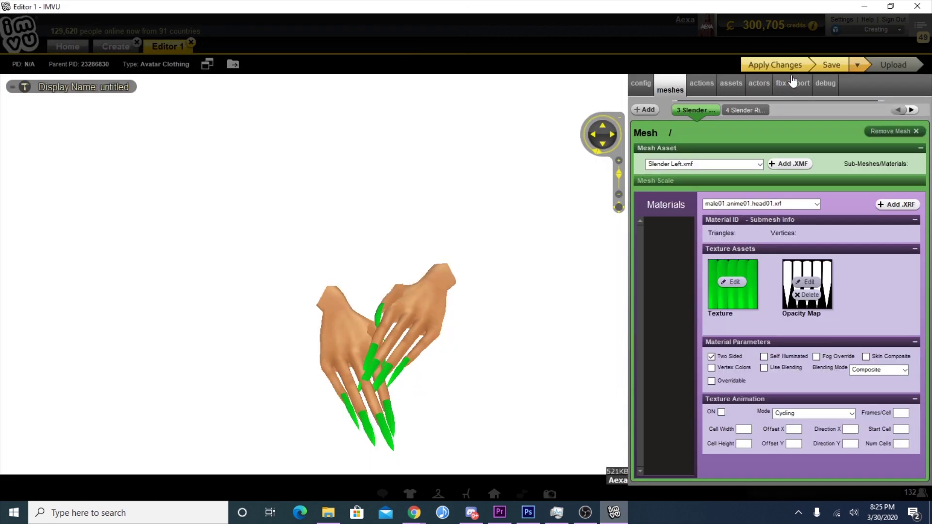
pyautogui.click(412, 366)
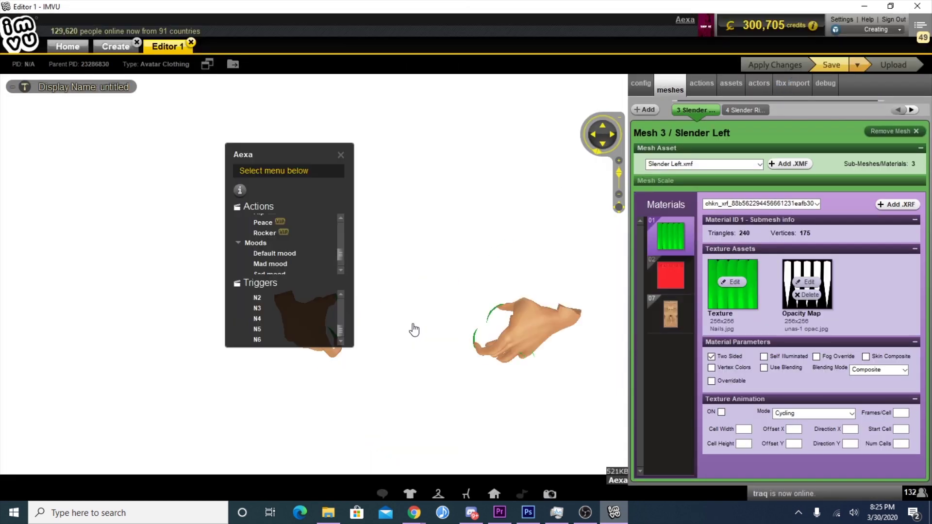
pyautogui.click(542, 347)
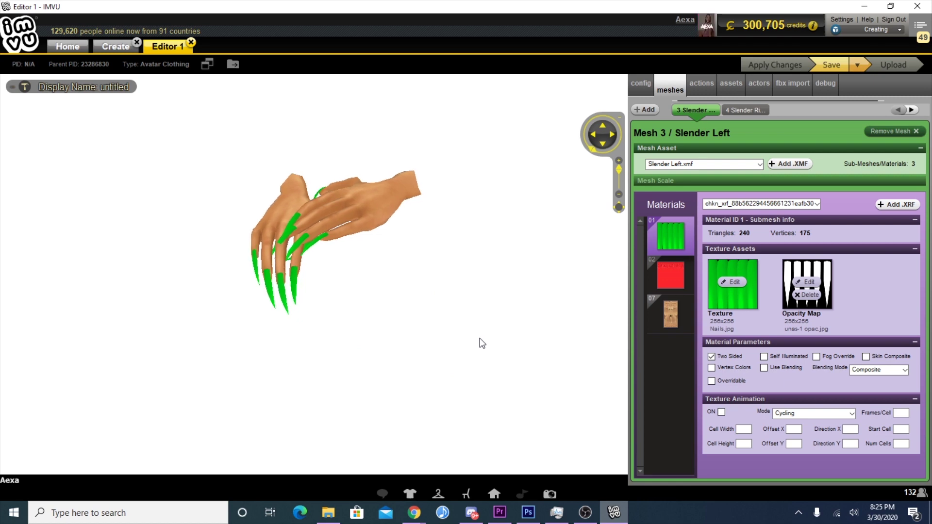
# - Replace the opacity map of Slender Left's material 02 with the stiletto map, apply it, and check the red nails from several angles
pyautogui.click(665, 280)
pyautogui.click(825, 278)
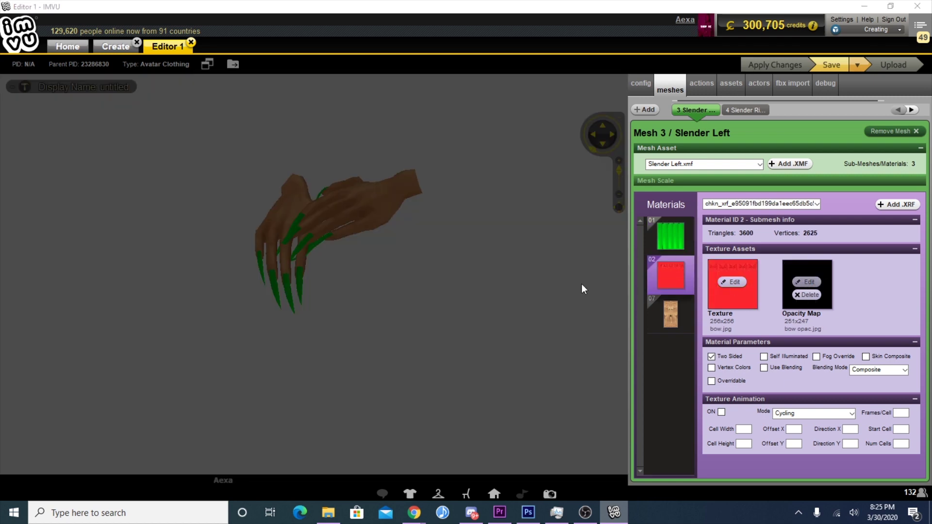
pyautogui.moveTo(285, 90); pyautogui.dragTo(285, 210)
pyautogui.doubleClick(223, 88)
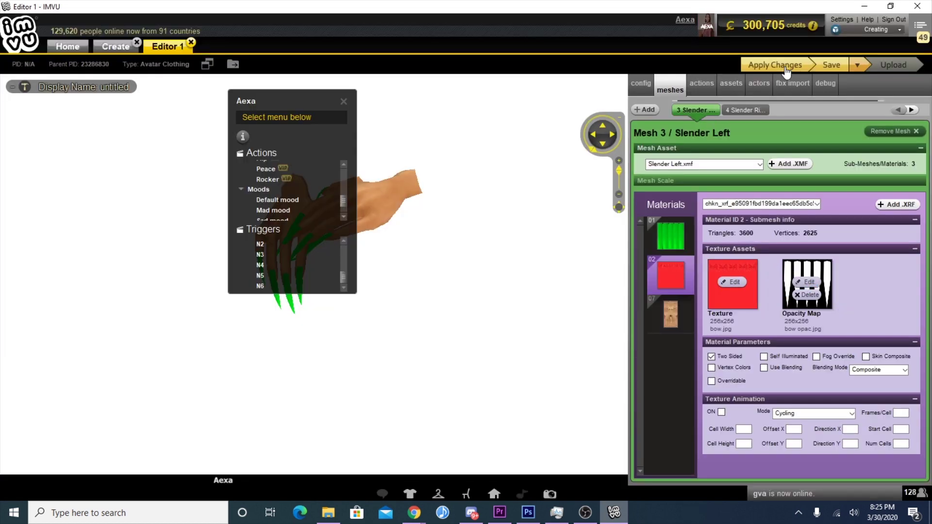
pyautogui.click(537, 267)
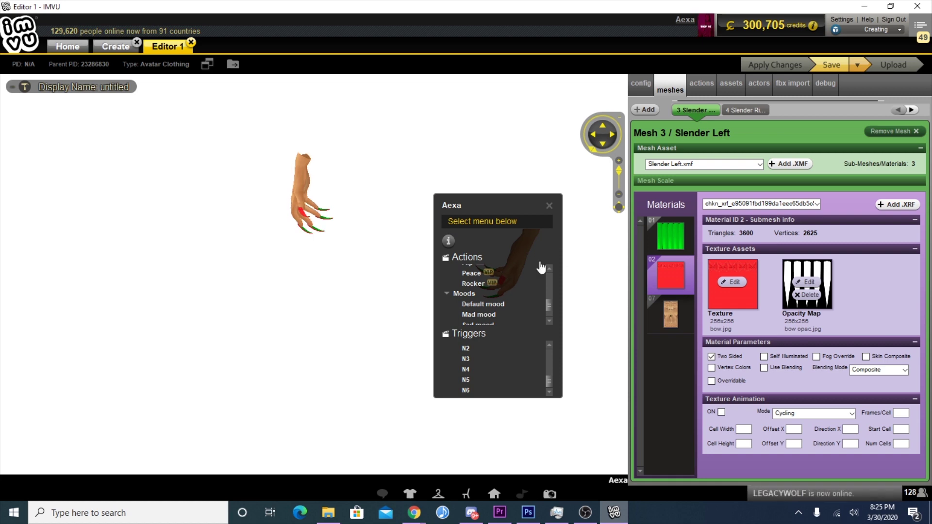
pyautogui.click(508, 360)
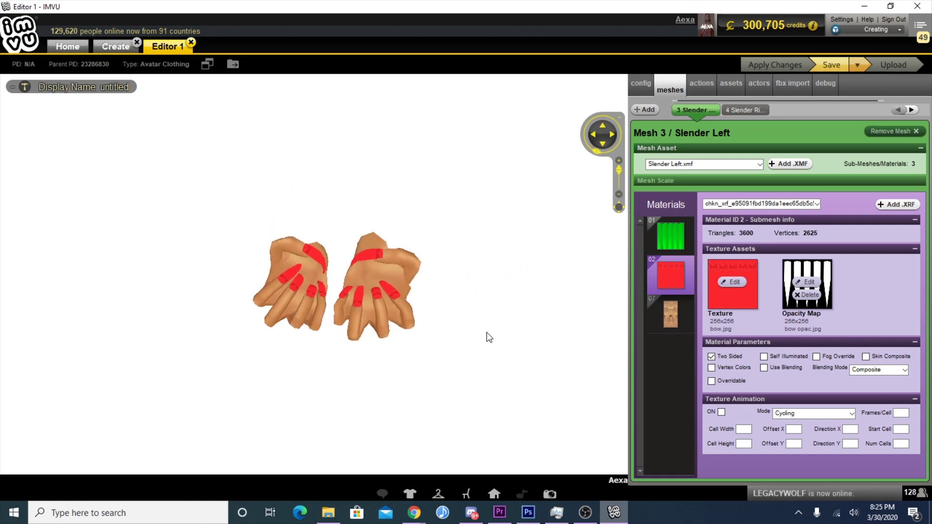
pyautogui.click(407, 285)
pyautogui.click(442, 419)
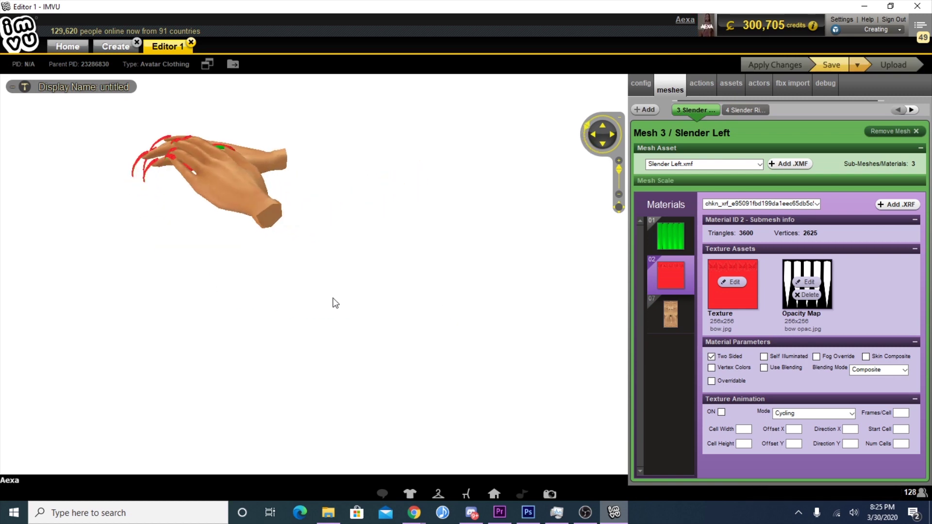
# - Start replacing the texture of Slender Left's material 01 and browse the Nails folder to Nail Maps
pyautogui.click(673, 237)
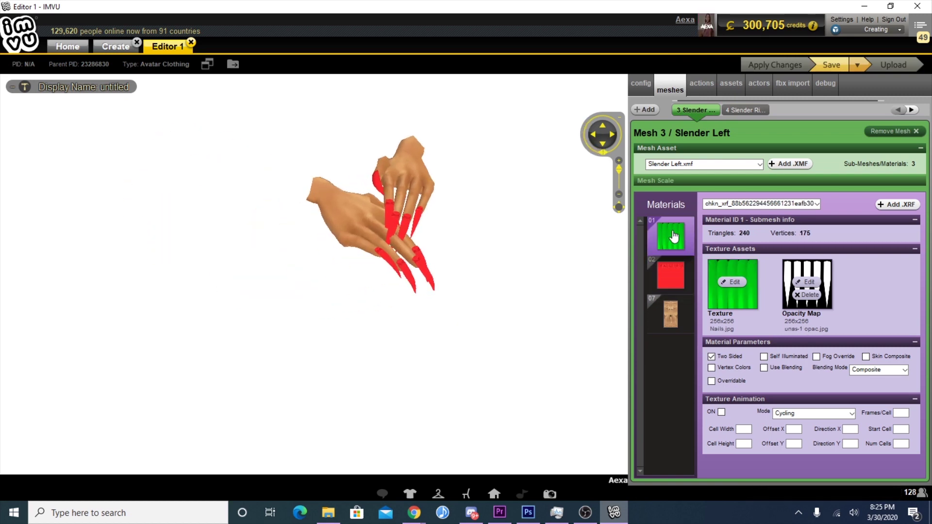
pyautogui.click(746, 287)
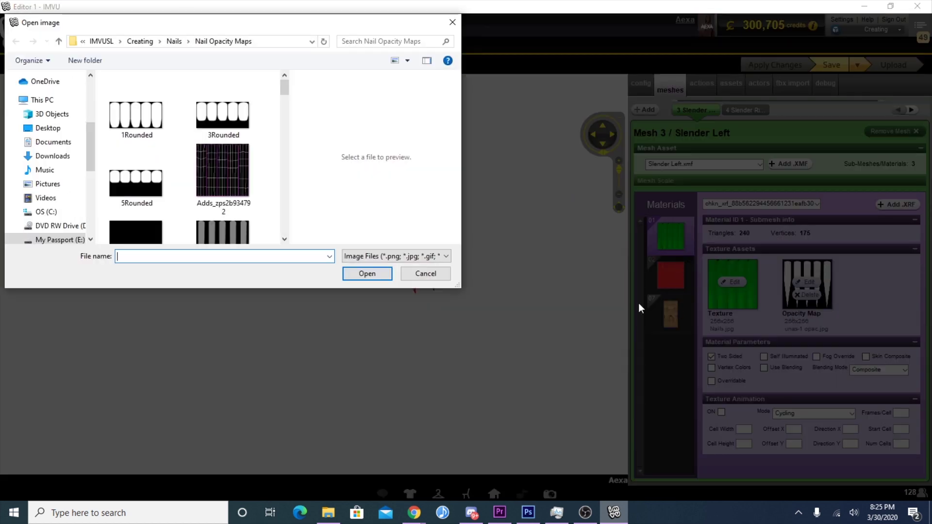
pyautogui.click(176, 41)
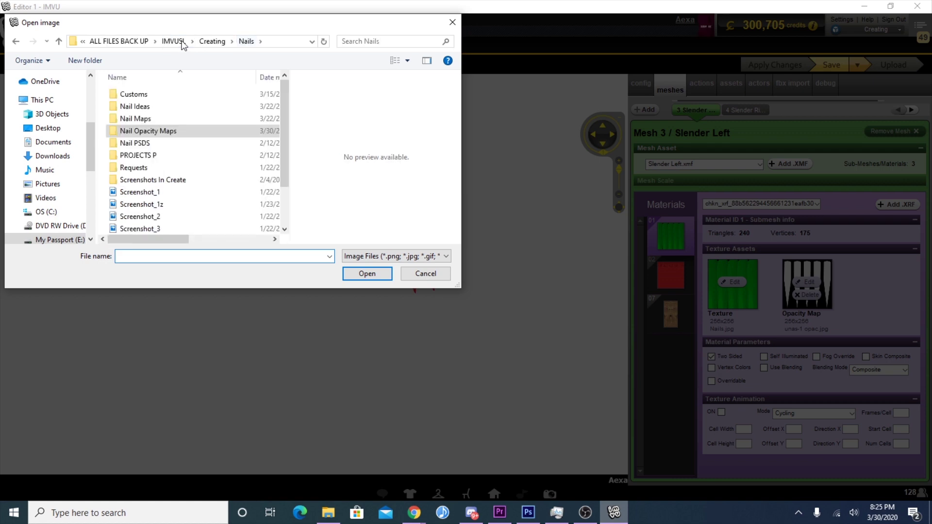
pyautogui.doubleClick(160, 132)
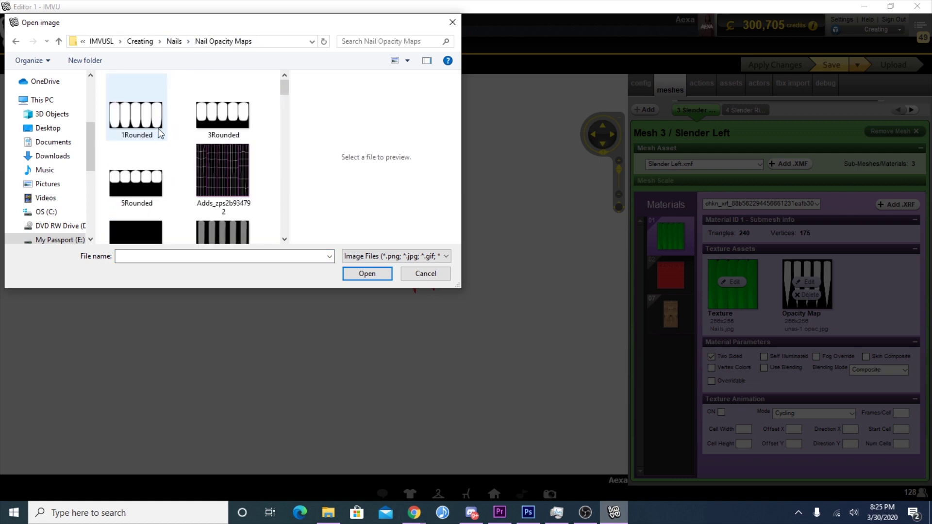
pyautogui.click(181, 42)
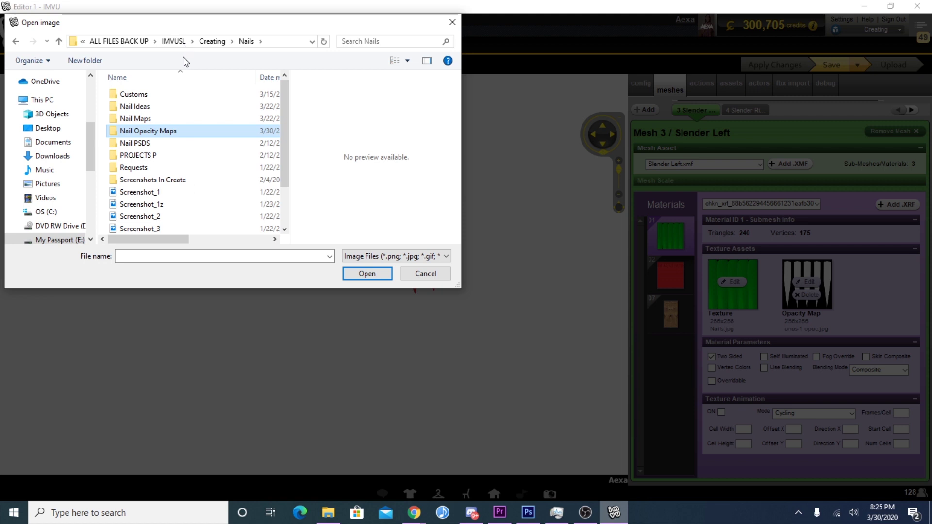
pyautogui.doubleClick(179, 130)
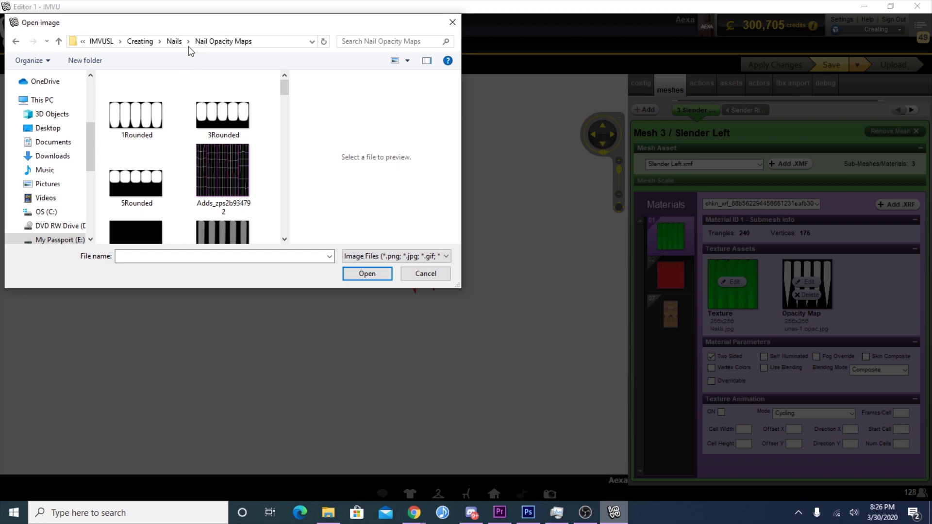
pyautogui.click(180, 46)
pyautogui.doubleClick(179, 119)
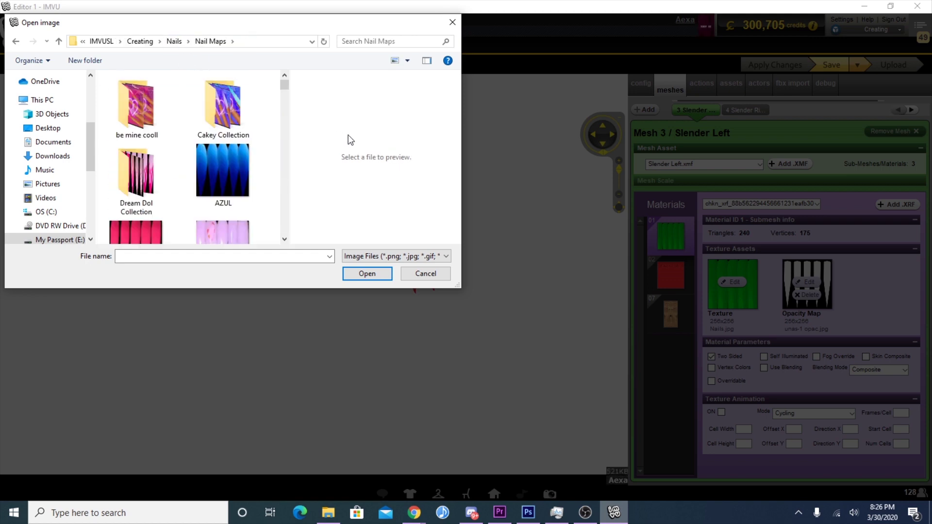
# - Look through the Cakey Collection and Dream Dol Collection folders, and load a plain peach image as material 01's texture
pyautogui.doubleClick(223, 106)
pyautogui.scroll(-10, 256, 159)
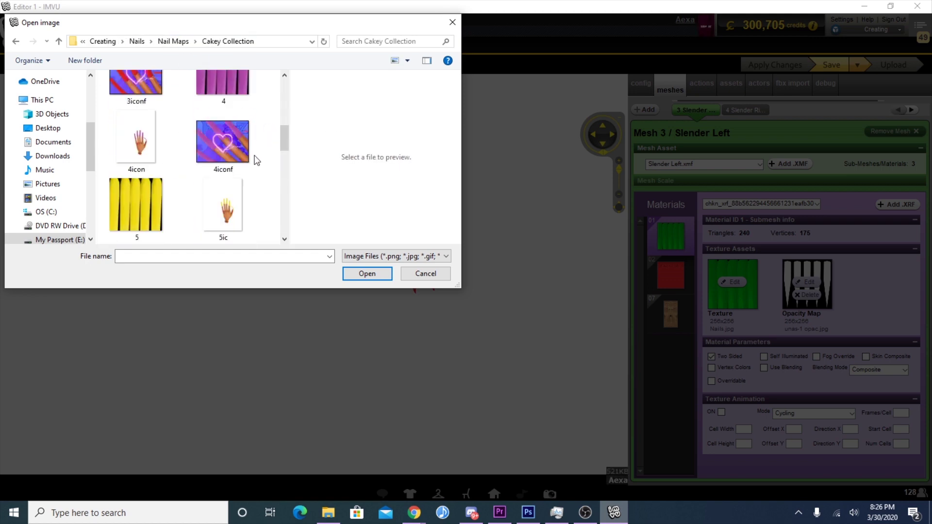
pyautogui.click(184, 46)
pyautogui.doubleClick(136, 163)
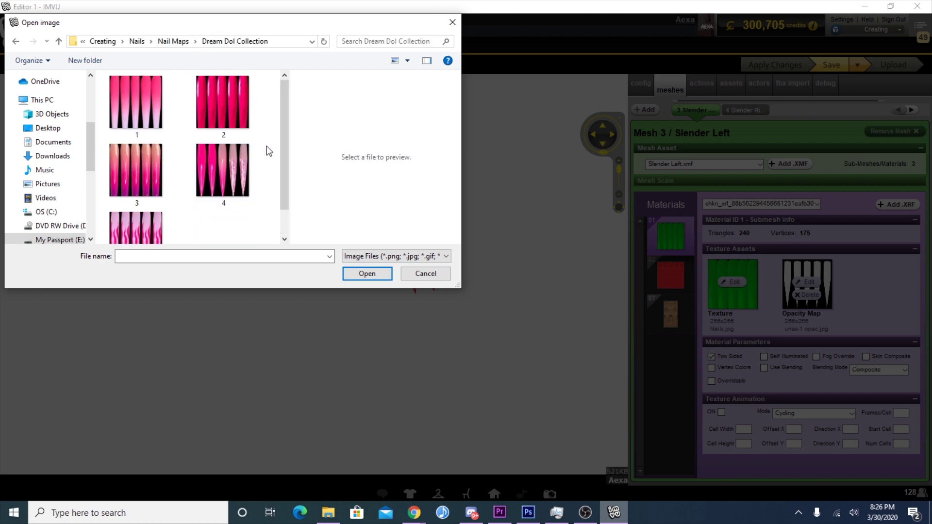
pyautogui.doubleClick(154, 110)
pyautogui.scroll(-5, 195, 156)
pyautogui.doubleClick(136, 201)
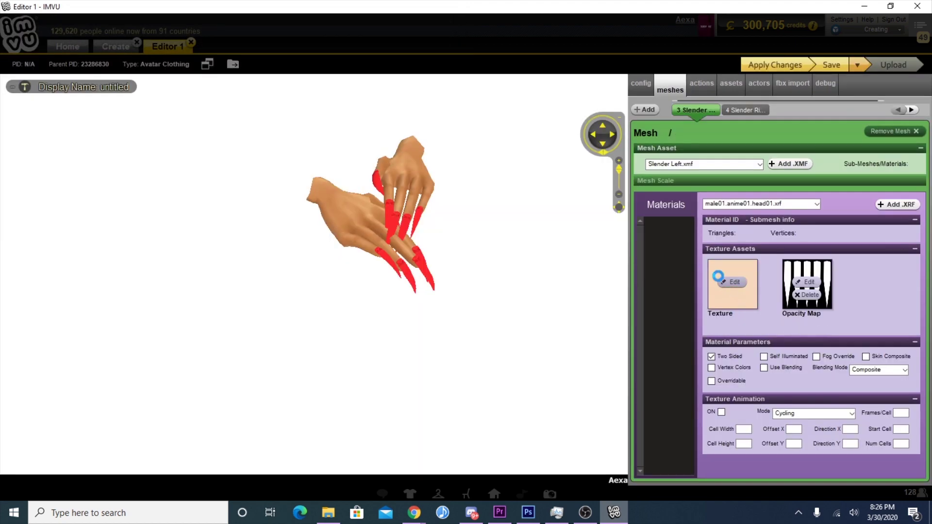
# - Apply the texture change, select material 02, and check the nails from several angles using the avatar's N3 trigger
pyautogui.moveTo(479, 316); pyautogui.dragTo(426, 339)
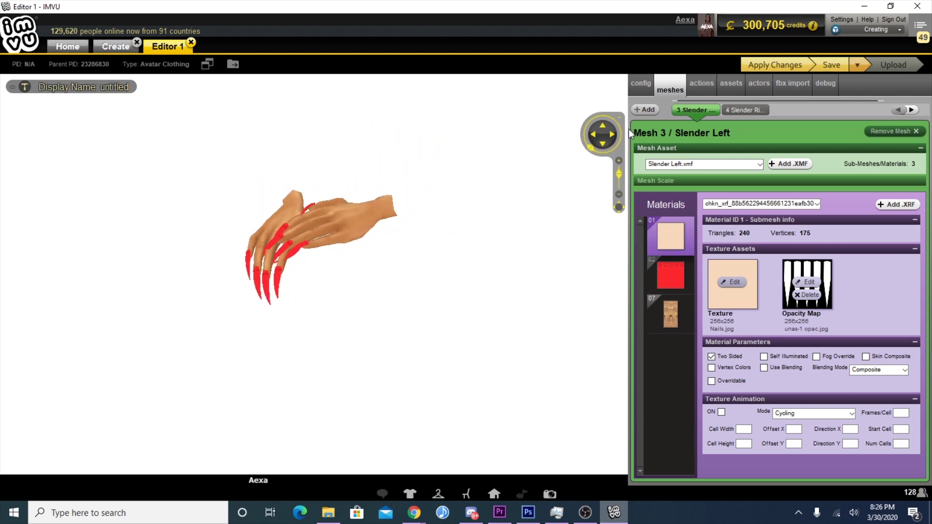
pyautogui.click(771, 66)
pyautogui.moveTo(520, 189); pyautogui.dragTo(456, 199)
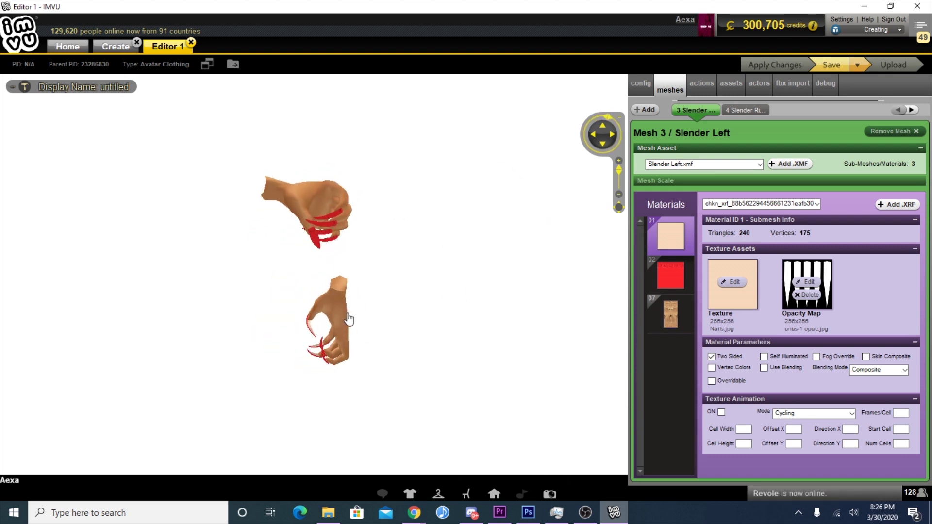
pyautogui.click(668, 275)
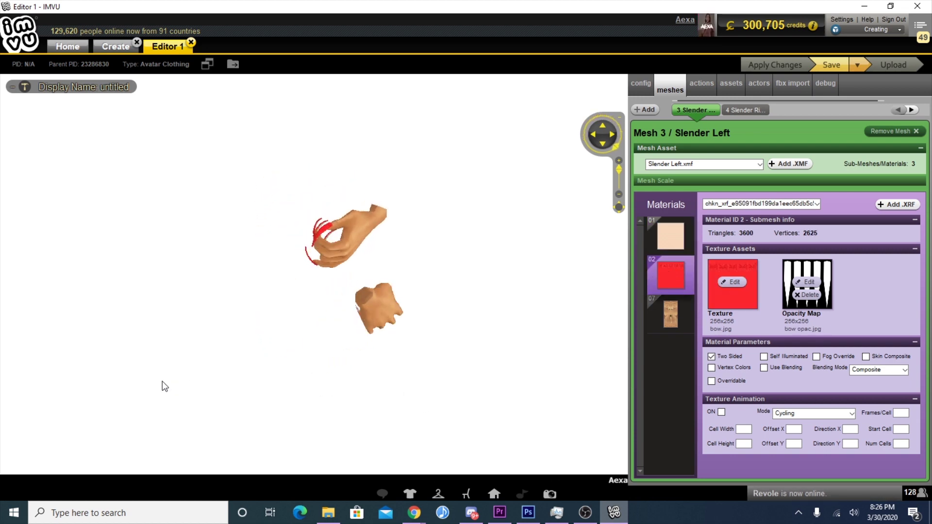
pyautogui.click(267, 318)
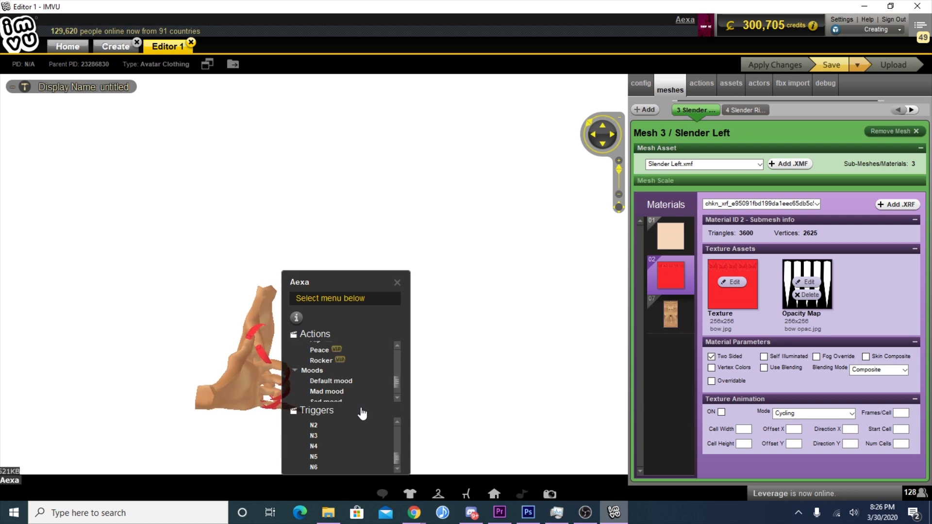
pyautogui.click(339, 434)
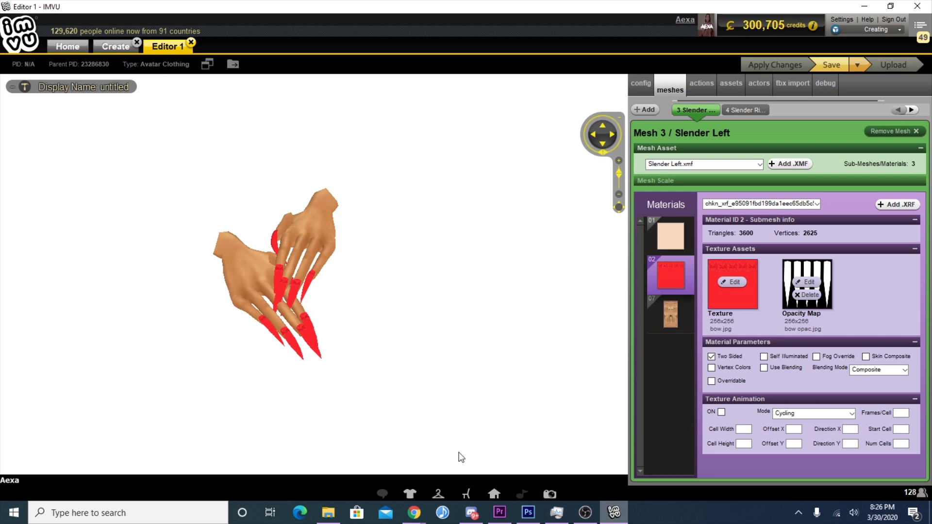
# - Switch to Chrome's Nails Pose Pack product page and open a new tab for an Instagram nail photo
pyautogui.moveTo(418, 517)
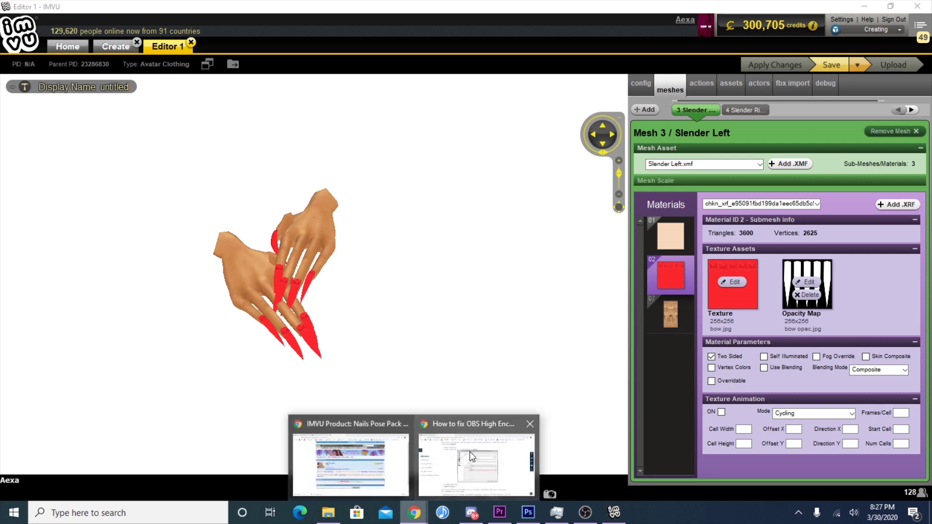
pyautogui.moveTo(472, 456)
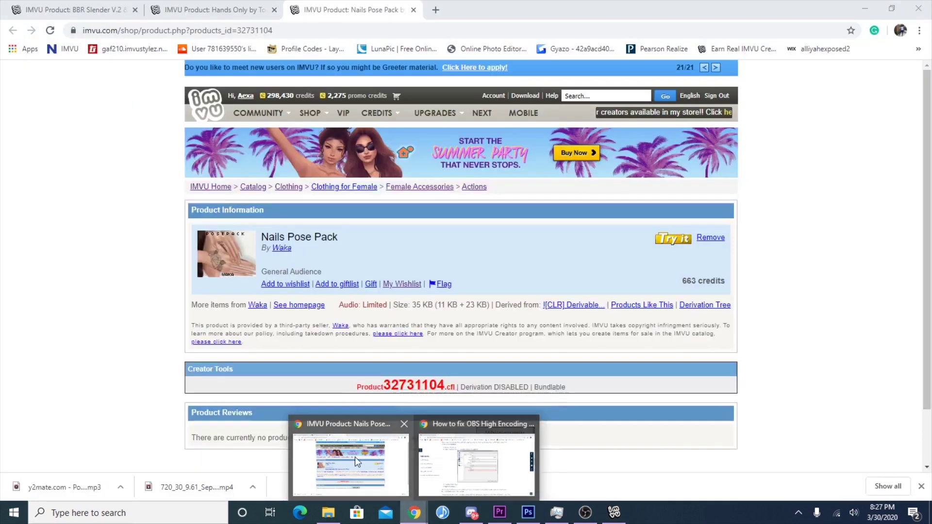
pyautogui.click(355, 457)
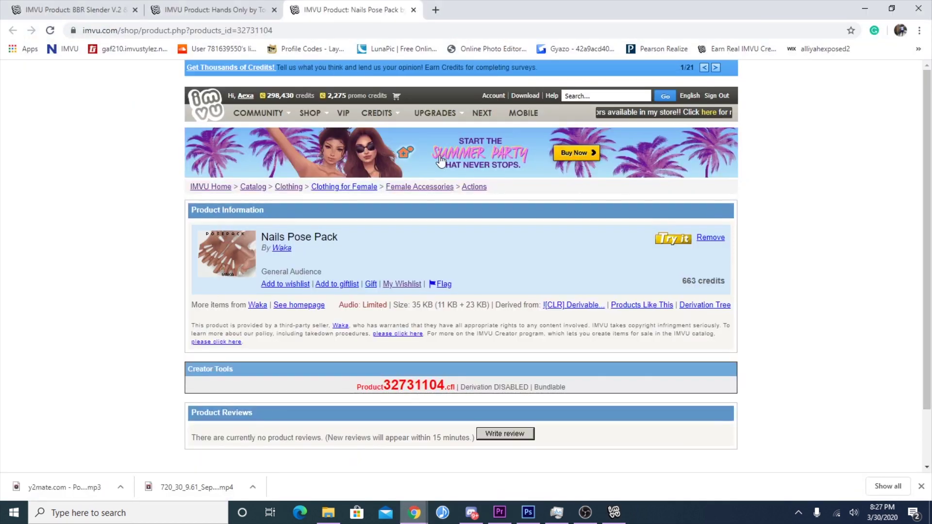
pyautogui.hotkey('ctrl', 't')
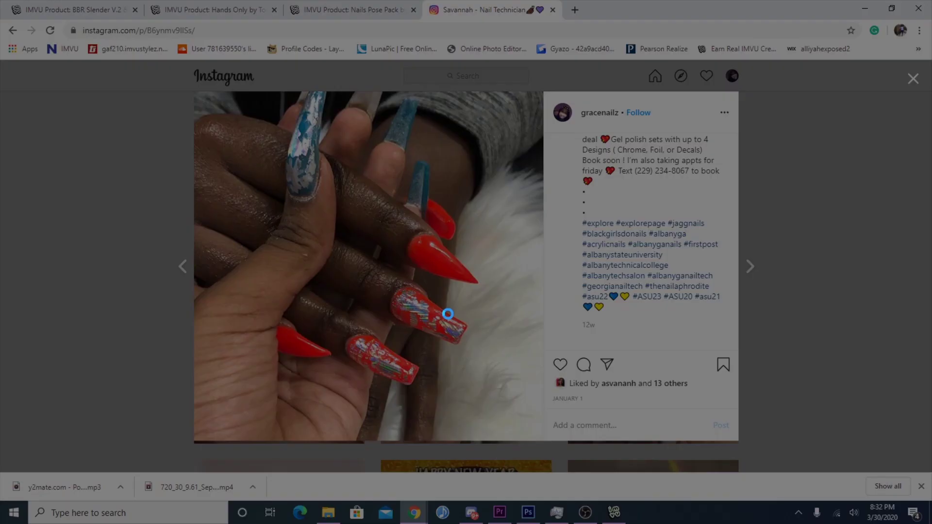
# - Capture a 384x461 area of the red nails in the Instagram photo and save it as PNG 32 in Nail Ideas
pyautogui.moveTo(358, 216); pyautogui.dragTo(270, 420)
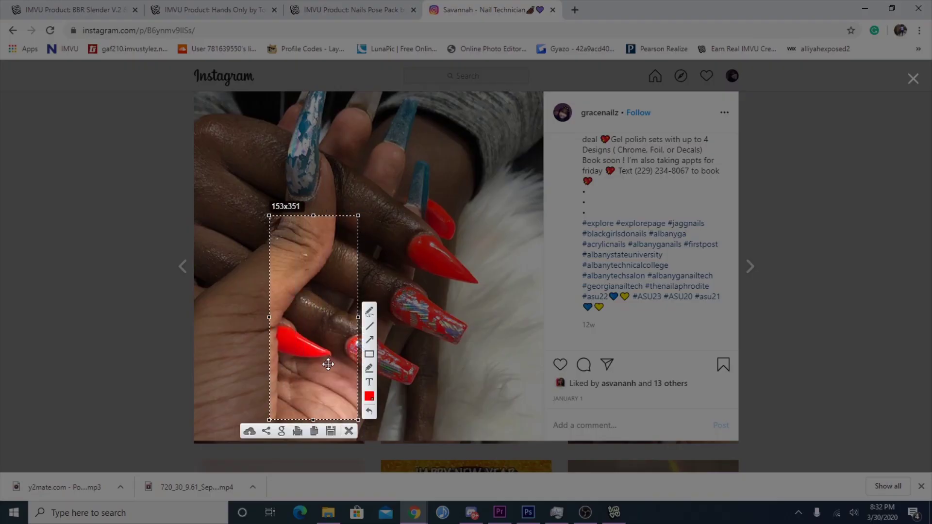
pyautogui.moveTo(357, 417); pyautogui.dragTo(527, 429)
pyautogui.moveTo(480, 384); pyautogui.dragTo(471, 374)
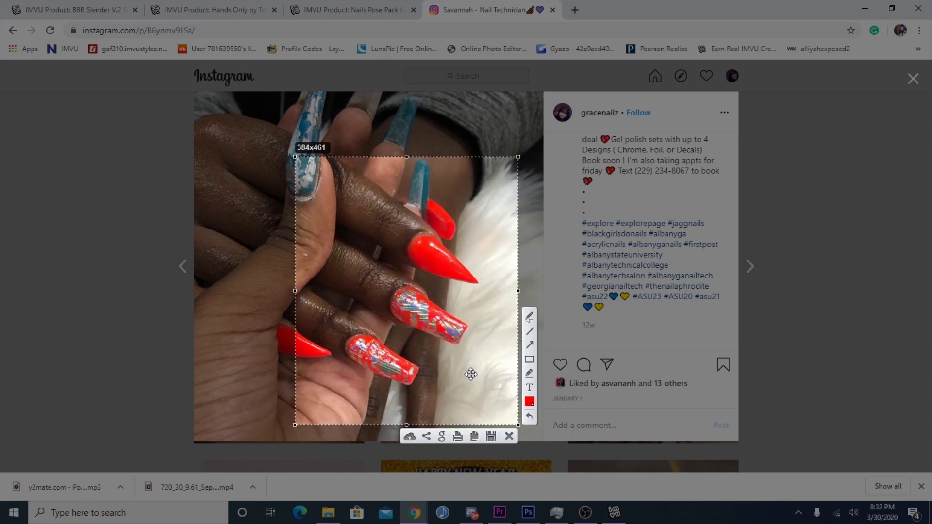
pyautogui.hotkey('ctrl', 's')
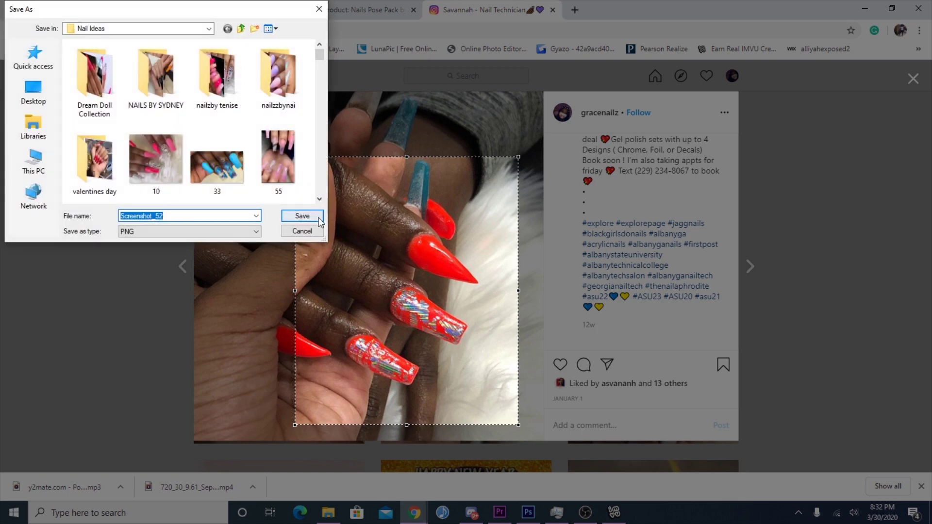
pyautogui.scroll(-10, 201, 121)
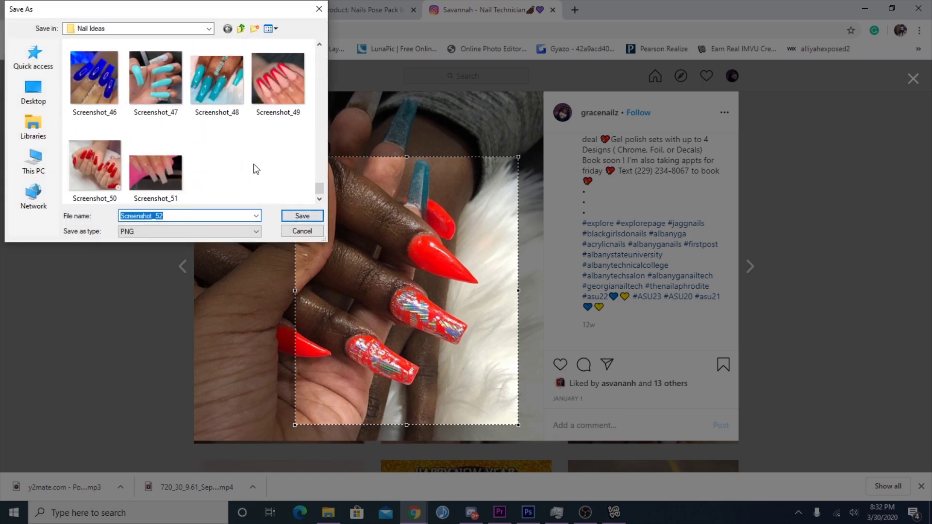
pyautogui.scroll(1, 256, 169)
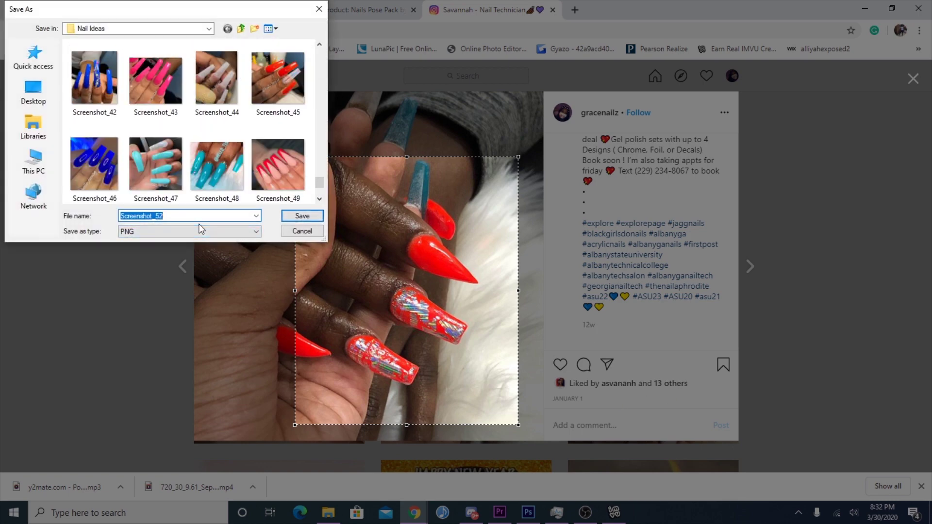
pyautogui.write('52')
pyautogui.press('Return')
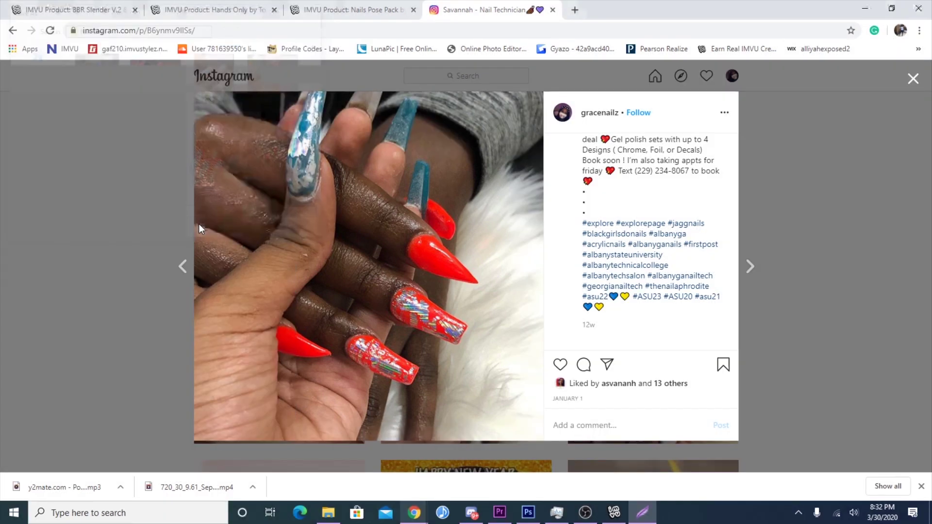
# - Switch to Photoshop and place image 32 from the Nail Ideas folder above the Layer 2 nail copies
pyautogui.click(528, 512)
pyautogui.scroll(2, 621, 277)
pyautogui.moveTo(776, 257); pyautogui.dragTo(767, 279)
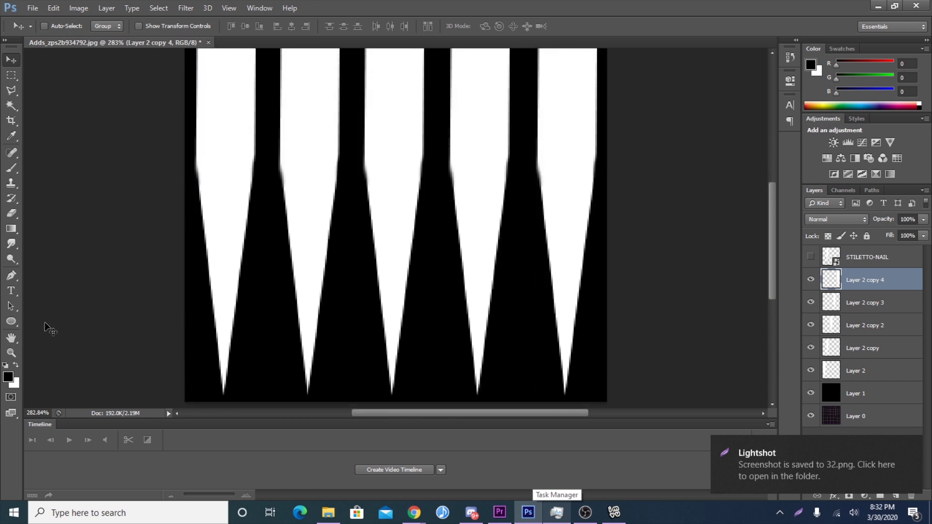
pyautogui.click(16, 352)
pyautogui.moveTo(354, 187); pyautogui.dragTo(330, 188)
pyautogui.click(33, 8)
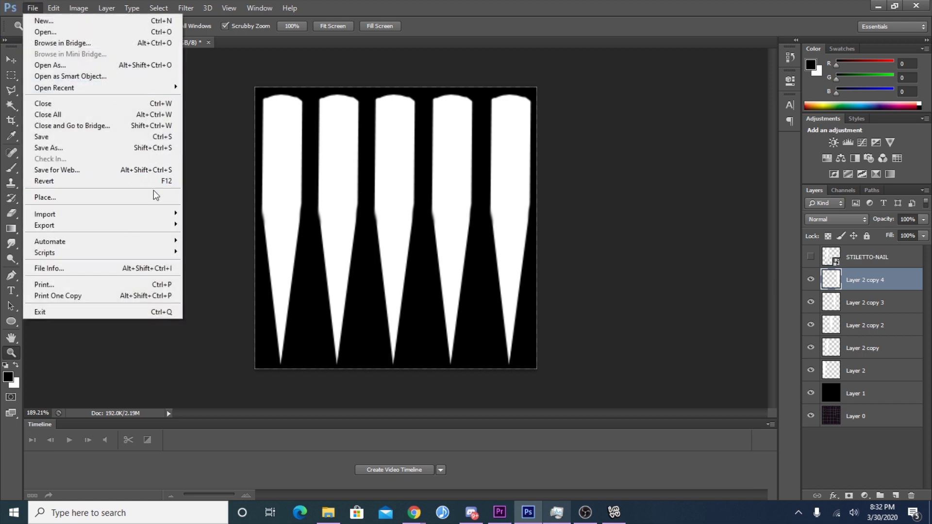
pyautogui.click(179, 194)
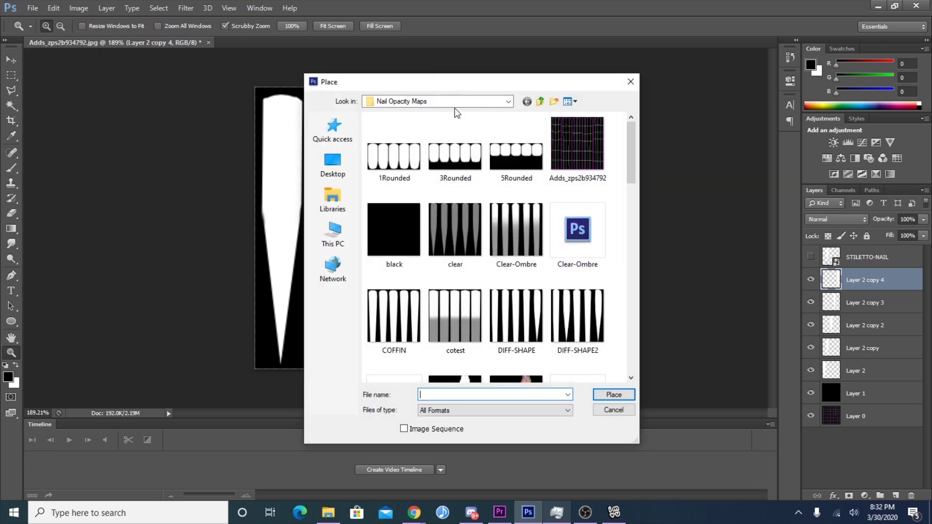
pyautogui.click(459, 101)
pyautogui.click(445, 233)
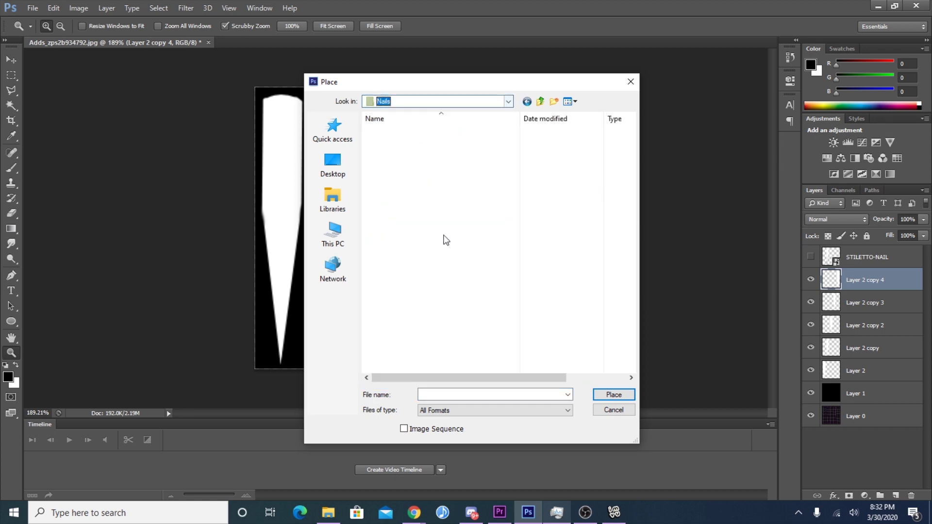
pyautogui.doubleClick(421, 185)
# - Rotate the placed photo about 71.5°, scale it to about 105% width and 95% height, and position the nails pointing down
pyautogui.moveTo(531, 56); pyautogui.dragTo(598, 310)
pyautogui.moveTo(446, 202); pyautogui.dragTo(476, 176)
pyautogui.moveTo(592, 268); pyautogui.dragTo(703, 336)
pyautogui.moveTo(494, 220); pyautogui.dragTo(411, 182)
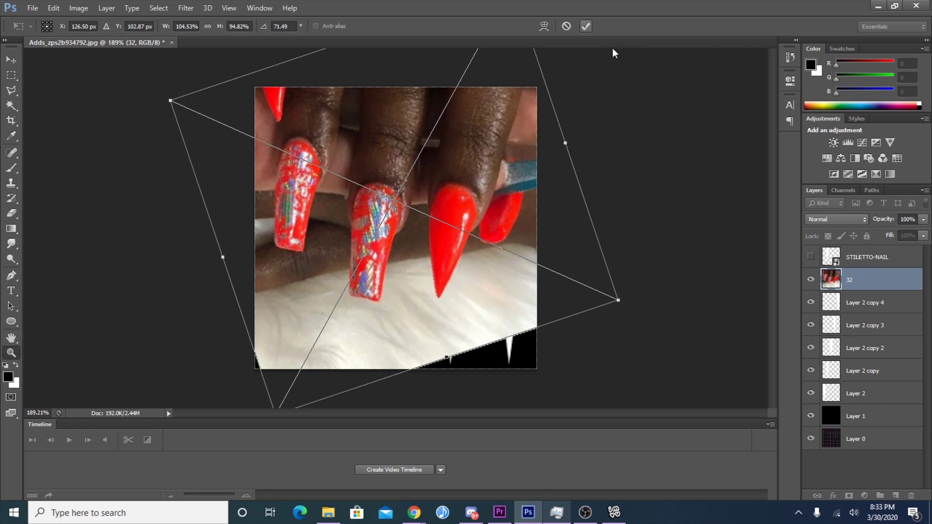
pyautogui.press('Return')
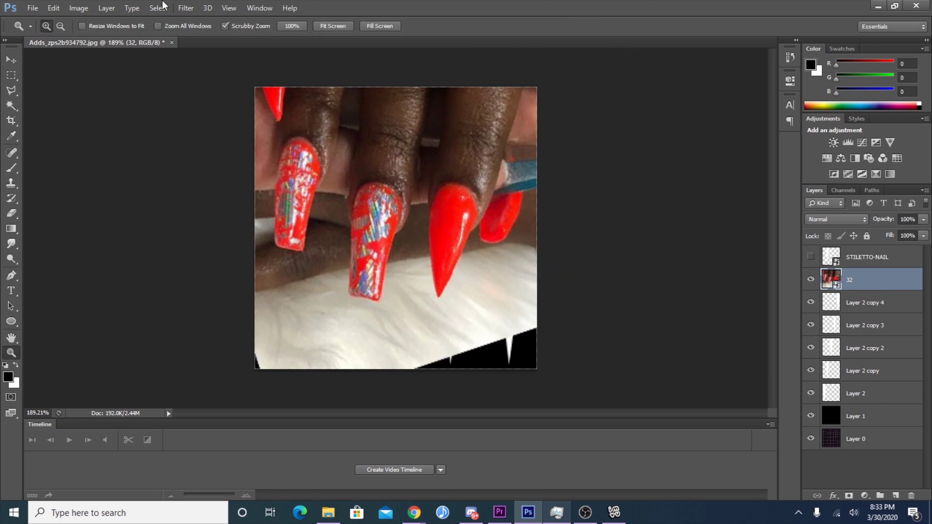
# - Apply the Sharpen filter to layer 32
pyautogui.click(187, 9)
pyautogui.moveTo(250, 181)
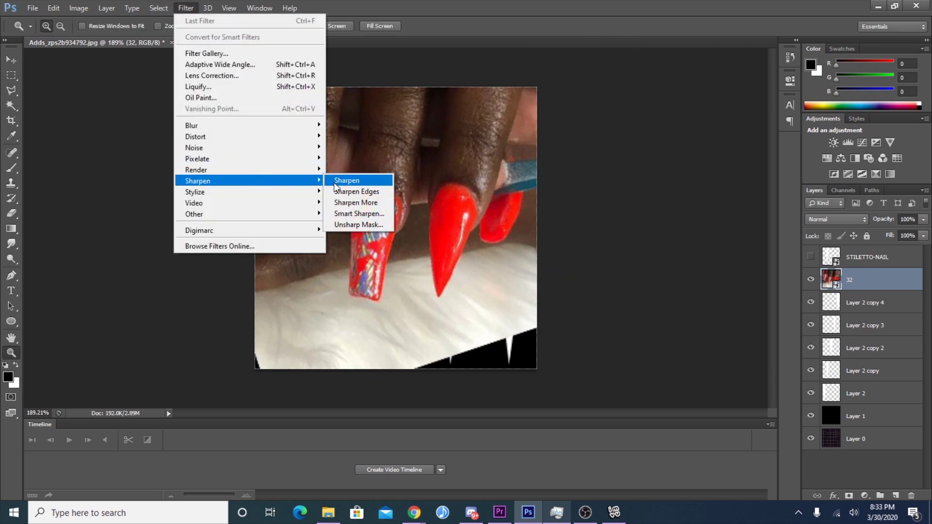
pyautogui.click(338, 181)
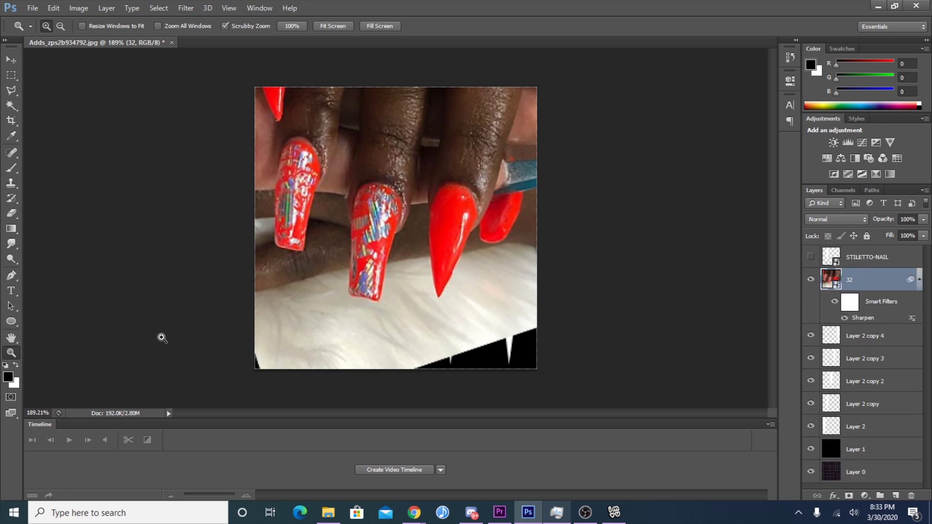
# - Outline the middle foil nail on layer 32 with the Polygonal Lasso and copy it to a new layer
pyautogui.click(14, 96)
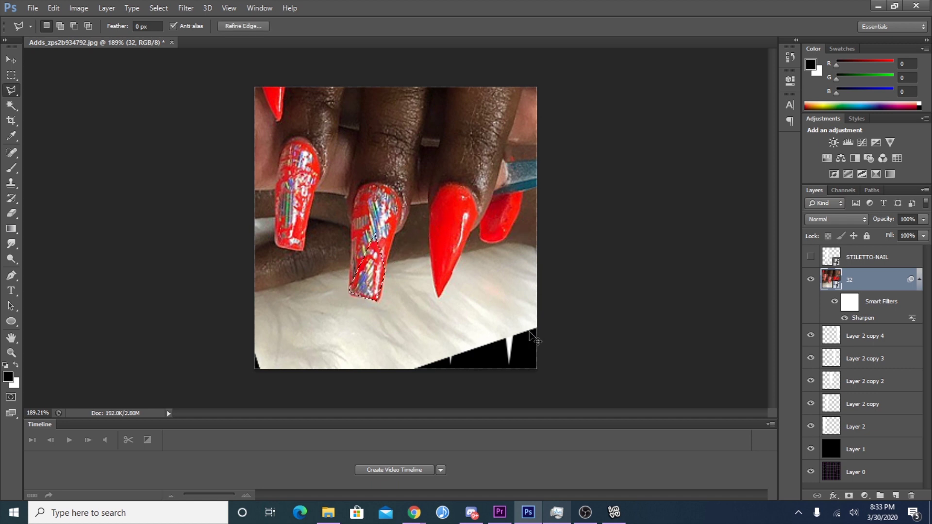
pyautogui.click(11, 353)
pyautogui.moveTo(457, 224); pyautogui.dragTo(515, 236)
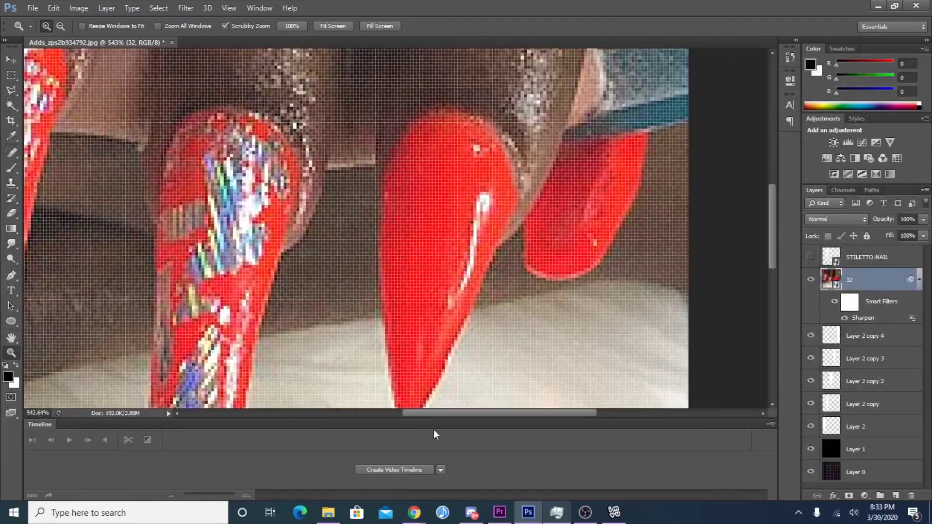
pyautogui.moveTo(438, 410); pyautogui.dragTo(362, 410)
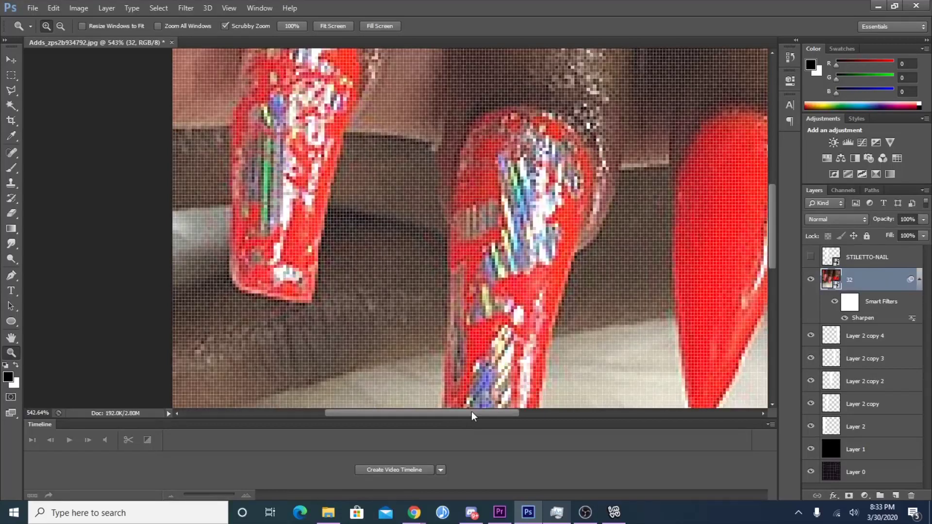
pyautogui.scroll(1, 544, 309)
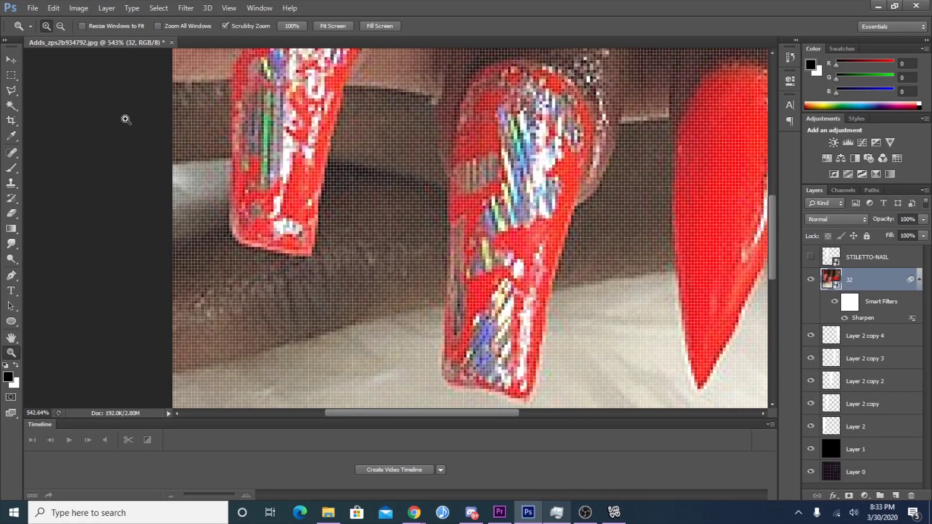
pyautogui.click(9, 92)
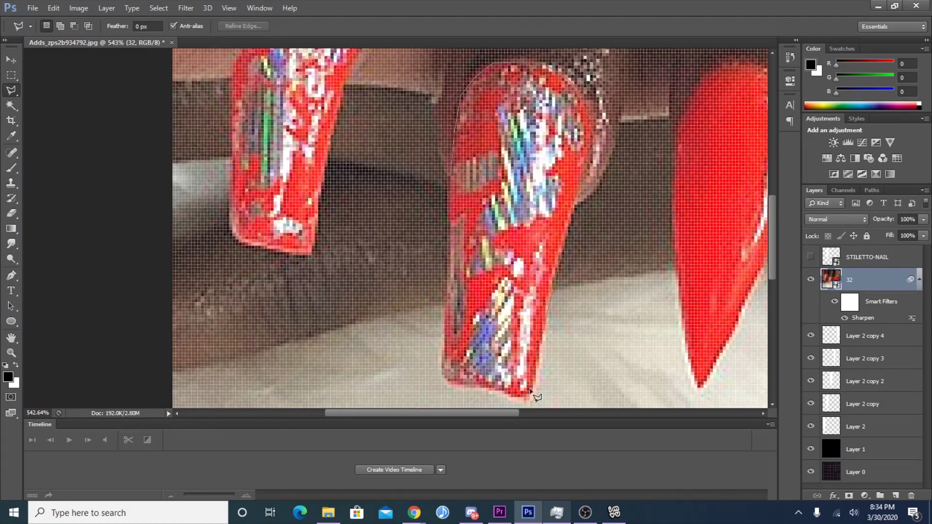
pyautogui.click(456, 117)
pyautogui.hotkey('ctrl', 'j')
# - Outline the plain red stiletto nail on the photo, copy it to its own layer, and hide layer 32
pyautogui.hscroll(5, 465, 291)
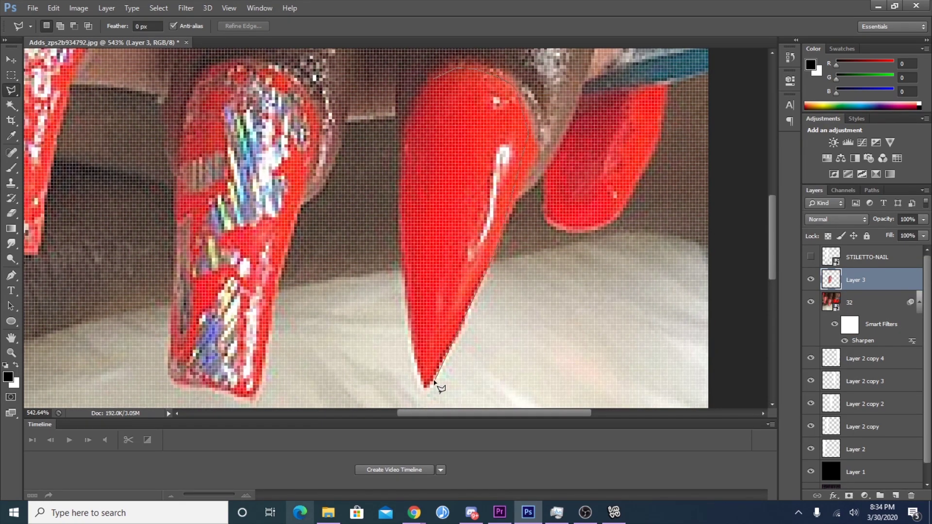
pyautogui.click(426, 103)
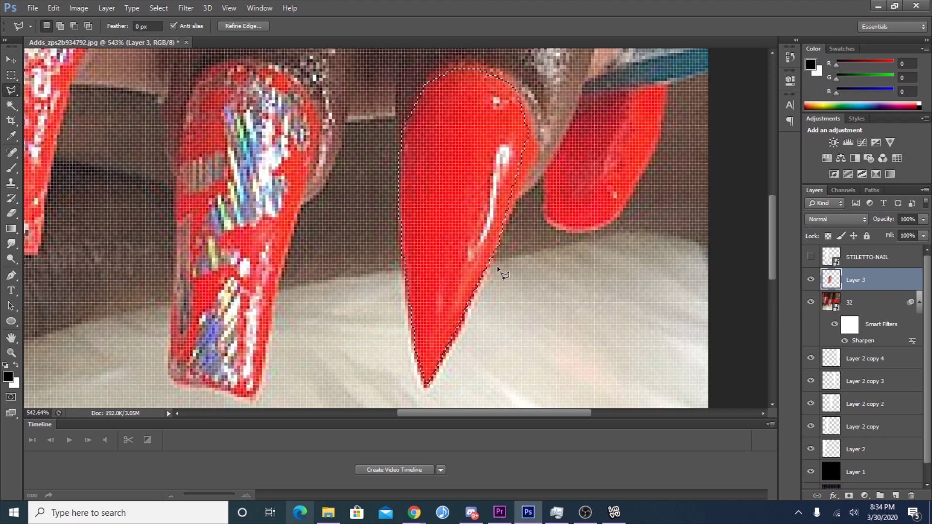
pyautogui.hotkey('ctrl', 'j')
pyautogui.click(811, 324)
# - Rotate the red stiletto nail upright and place it over the upper part of the first template nail
pyautogui.press('z')
pyautogui.moveTo(680, 327); pyautogui.dragTo(587, 326)
pyautogui.hotkey('ctrl', 't')
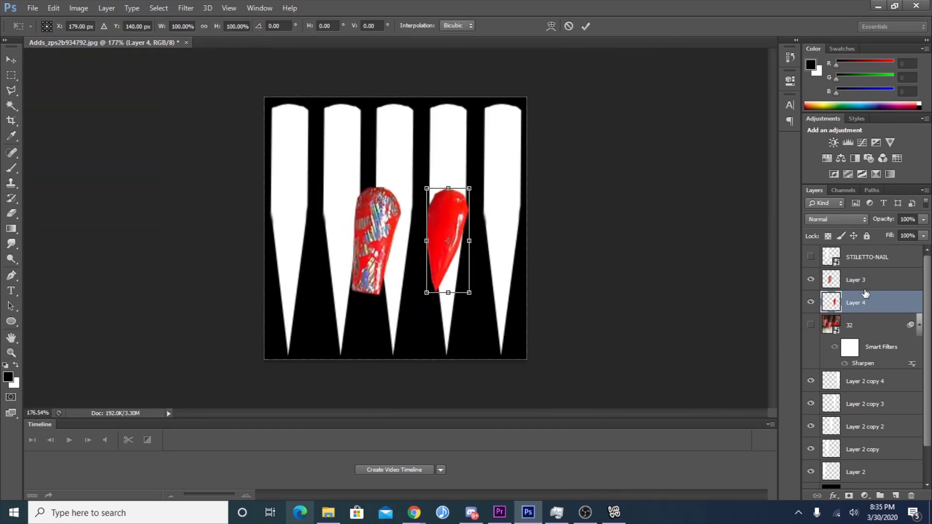
pyautogui.moveTo(510, 145); pyautogui.dragTo(519, 154)
pyautogui.moveTo(444, 233); pyautogui.dragTo(287, 148)
pyautogui.click(587, 27)
# - Duplicate the red nail twice and the foil nail, placing the foil nails over the third and fourth template nails
pyautogui.hotkey('ctrl', 'j')
pyautogui.hotkey('ctrl', 'j')
pyautogui.click(855, 280)
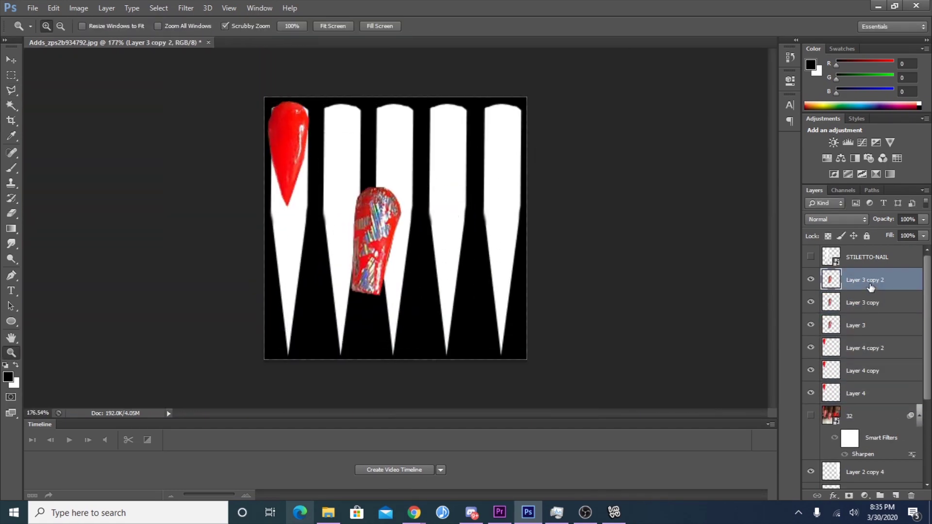
pyautogui.press('v')
pyautogui.moveTo(381, 263); pyautogui.dragTo(451, 179)
# - Move the red nail copies over the second and fifth template nails
pyautogui.hotkey('alt', '[')
pyautogui.hotkey('alt', '[')
pyautogui.moveTo(286, 156); pyautogui.dragTo(339, 155)
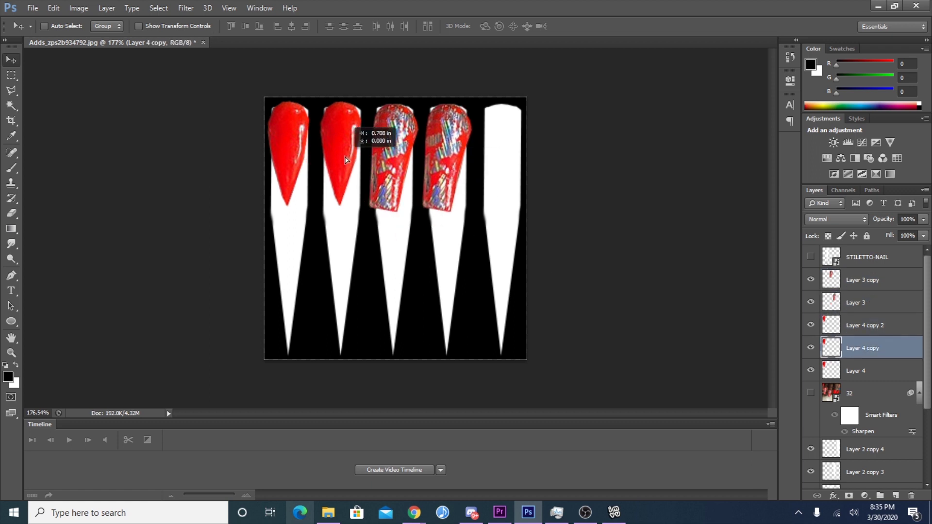
pyautogui.hotkey('alt', ']')
pyautogui.moveTo(489, 142); pyautogui.dragTo(703, 143)
# - Rotate both foil nails upright so they align with the third and fourth template nails
pyautogui.click(854, 300)
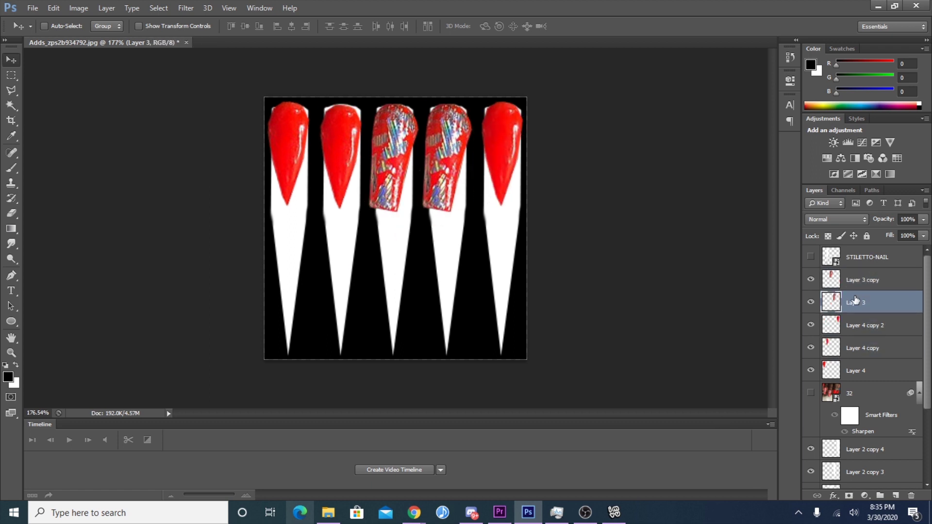
pyautogui.hotkey('ctrl', 't')
pyautogui.moveTo(483, 99); pyautogui.dragTo(505, 105)
pyautogui.click(607, 25)
pyautogui.click(860, 281)
pyautogui.hotkey('ctrl', 't')
pyautogui.moveTo(426, 79); pyautogui.dragTo(558, 73)
pyautogui.click(586, 26)
# - Scale the first red nail to about 120% width and stretch it over the full length of its template nail
pyautogui.click(855, 370)
pyautogui.hotkey('ctrl', 't')
pyautogui.moveTo(308, 154); pyautogui.dragTo(311, 151)
pyautogui.moveTo(299, 160); pyautogui.dragTo(296, 161)
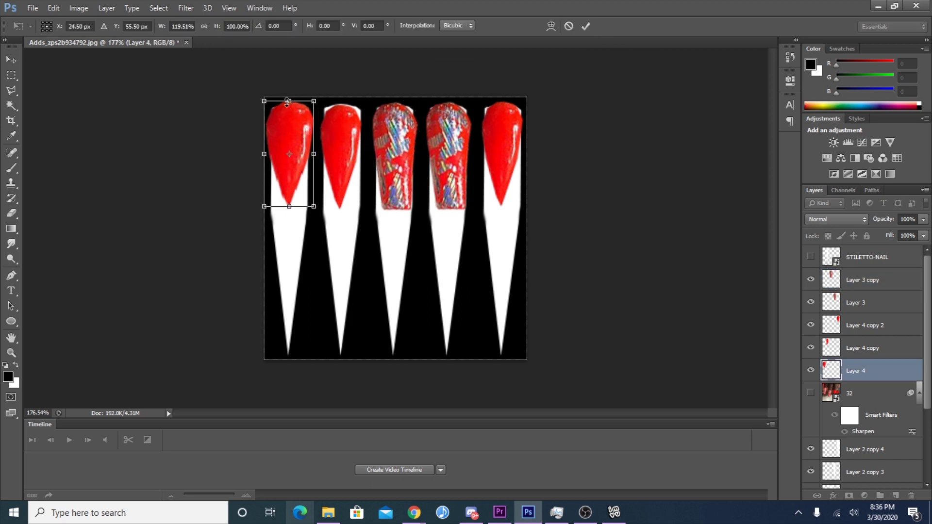
pyautogui.moveTo(289, 207); pyautogui.dragTo(291, 362)
pyautogui.press('Return')
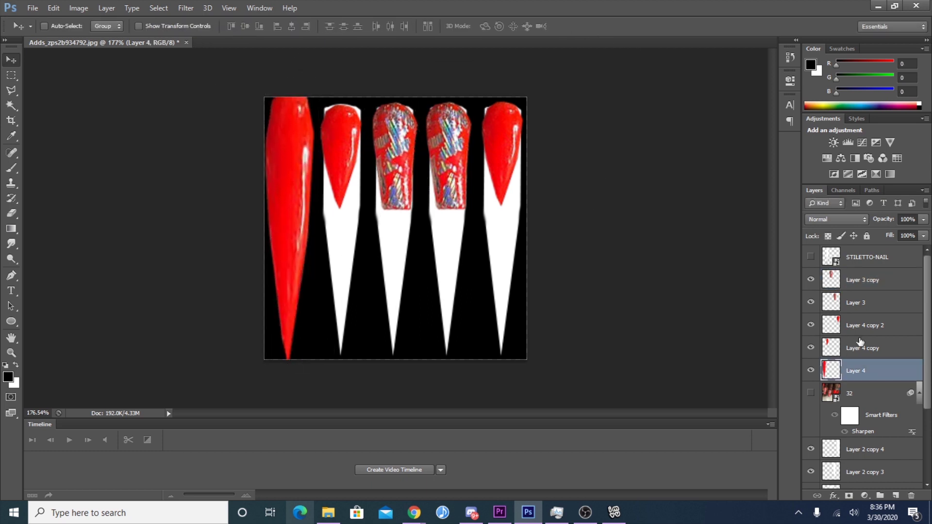
# - Stretch the second red nail to about 122% width and 277% height so it covers its template nail
pyautogui.click(359, 118)
pyautogui.hotkey('ctrl', 't')
pyautogui.moveTo(341, 103); pyautogui.dragTo(342, 92)
pyautogui.moveTo(362, 147); pyautogui.dragTo(372, 146)
pyautogui.moveTo(346, 209); pyautogui.dragTo(344, 373)
pyautogui.moveTo(344, 291); pyautogui.dragTo(339, 291)
pyautogui.moveTo(341, 91); pyautogui.dragTo(341, 82)
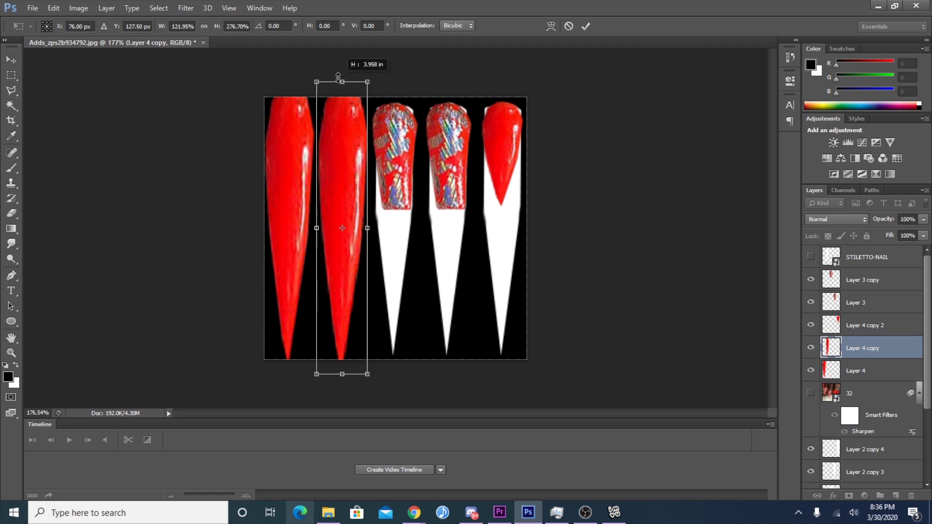
pyautogui.press('Return')
# - Widen the fifth red nail slightly and stretch it down to the tip of its template nail
pyautogui.click(848, 325)
pyautogui.hotkey('ctrl', 't')
pyautogui.moveTo(480, 153); pyautogui.dragTo(474, 153)
pyautogui.moveTo(527, 208); pyautogui.dragTo(527, 367)
pyautogui.moveTo(500, 97); pyautogui.dragTo(500, 90)
pyautogui.click(586, 26)
# - Stretch the fourth and third foil nails to the full canvas height over their template nails
pyautogui.click(856, 303)
pyautogui.hotkey('ctrl', 't')
pyautogui.moveTo(449, 213); pyautogui.dragTo(451, 367)
pyautogui.moveTo(452, 97); pyautogui.dragTo(484, 69)
pyautogui.press('Return')
pyautogui.click(856, 280)
pyautogui.hotkey('ctrl', 't')
pyautogui.moveTo(398, 209); pyautogui.dragTo(398, 360)
pyautogui.moveTo(397, 97); pyautogui.dragTo(423, 83)
pyautogui.press('Return')
# - Merge the five nail layers into one, add an empty layer above, and reselect the merged nails
pyautogui.hotkey('ctrl', 'e')
pyautogui.hotkey('ctrl', 'e')
pyautogui.hotkey('ctrl', 'e')
pyautogui.hotkey('ctrl', 'e')
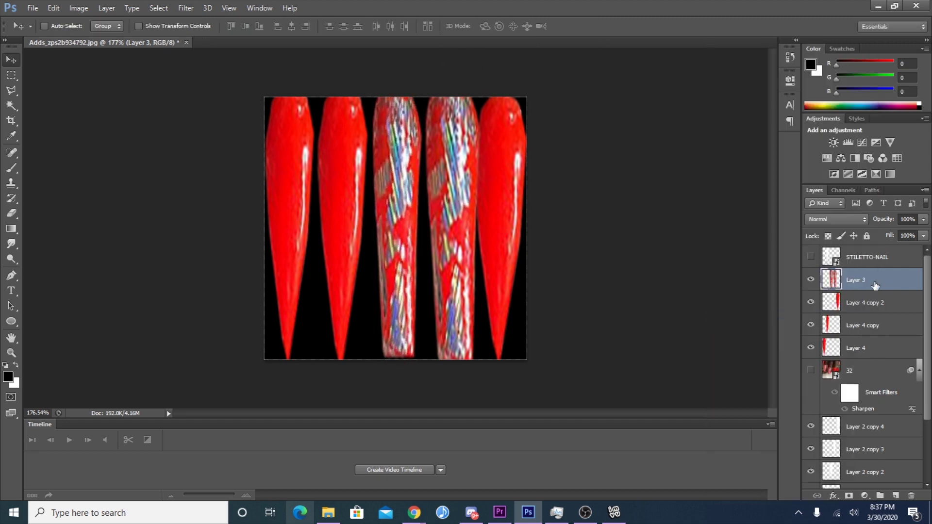
pyautogui.click(895, 495)
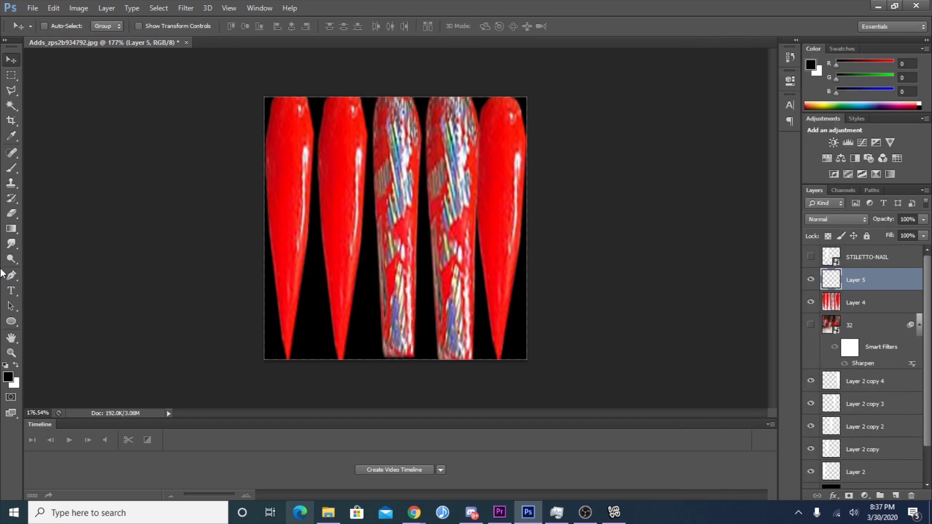
pyautogui.press('r')
pyautogui.hotkey('alt', '[')
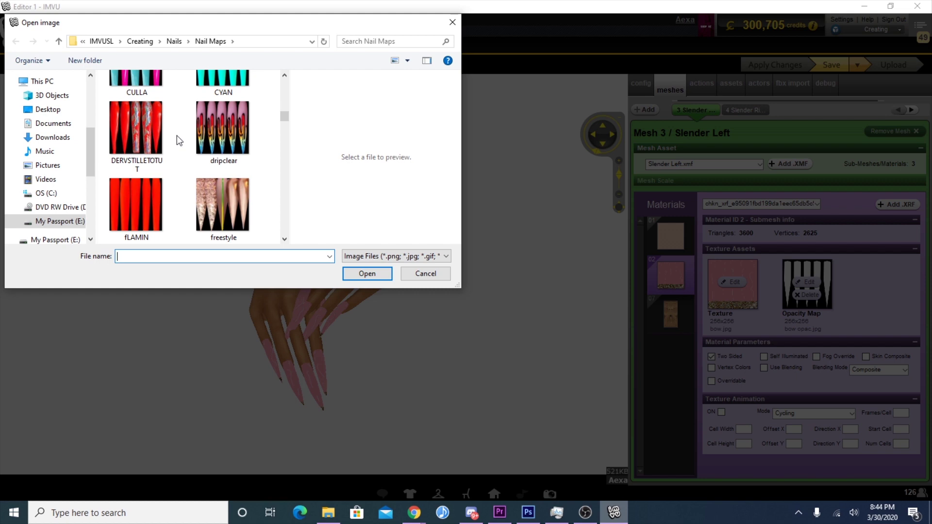
# - In the IMVU editor, load DERVSTILLETOTUT as the texture of material 02 and play the avatar's N3 trigger
pyautogui.doubleClick(136, 128)
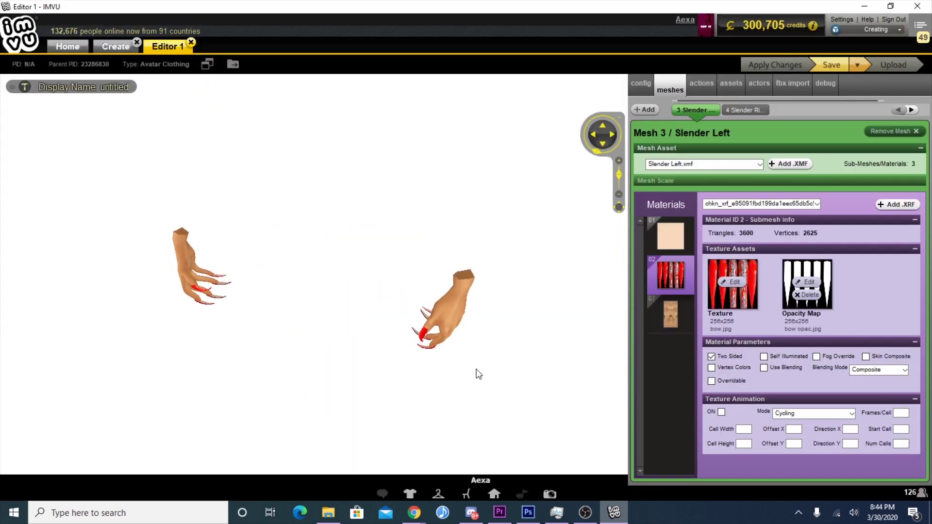
pyautogui.click(176, 266)
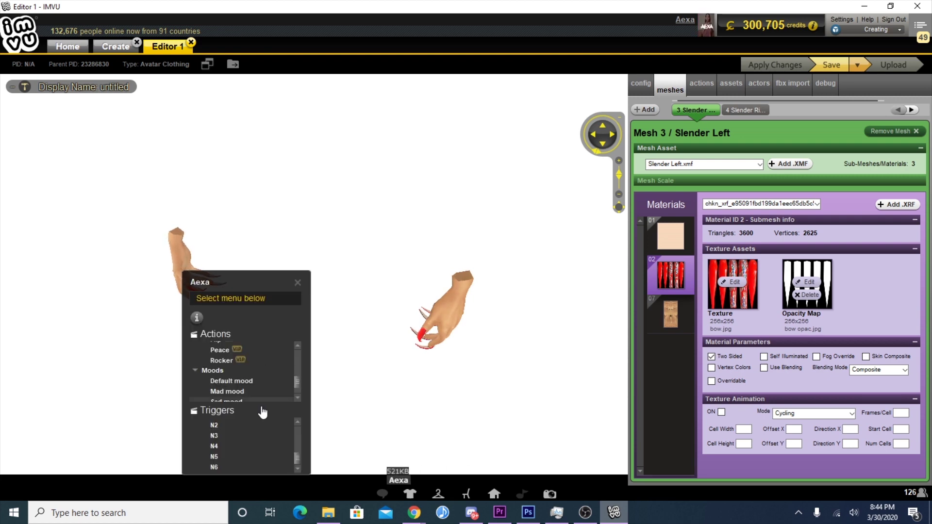
pyautogui.click(254, 434)
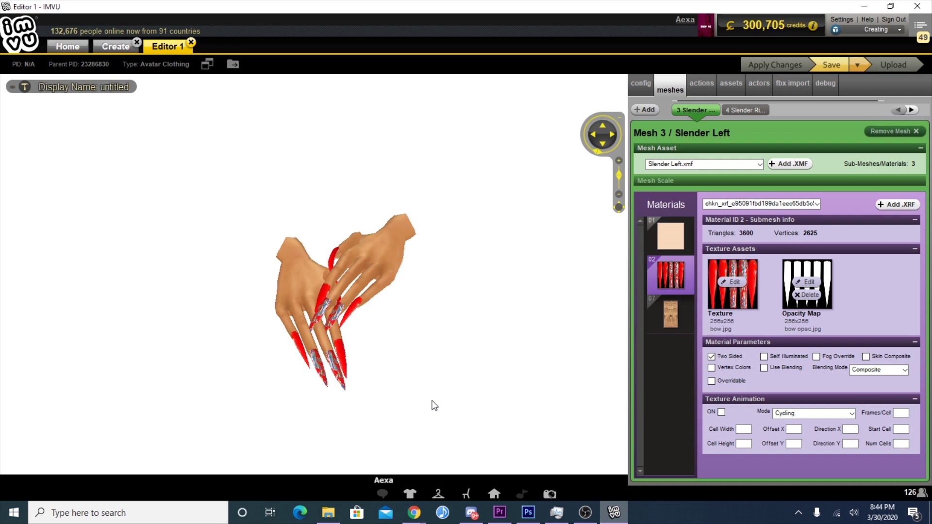
# - Set the opacity map of material 01 to STILETTO from the Nail Opacity Maps folder
pyautogui.click(670, 235)
pyautogui.click(671, 275)
pyautogui.click(675, 237)
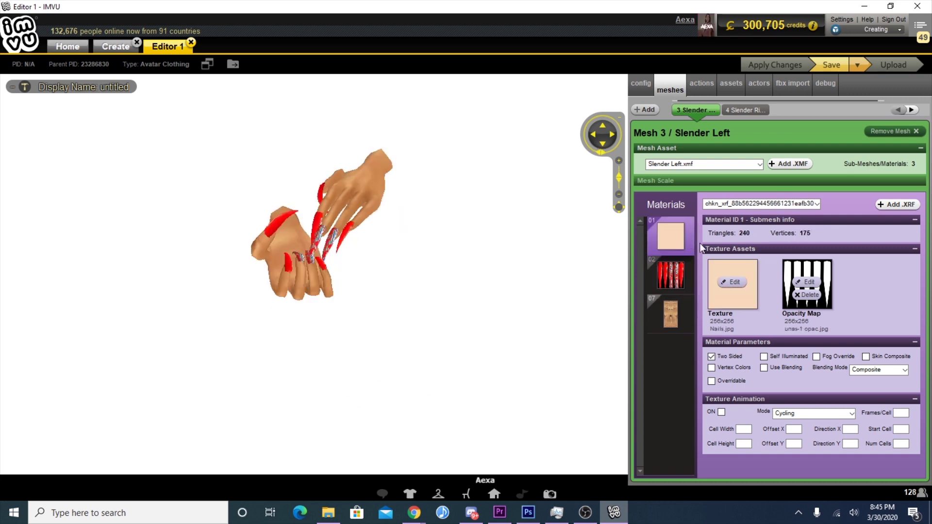
pyautogui.click(801, 283)
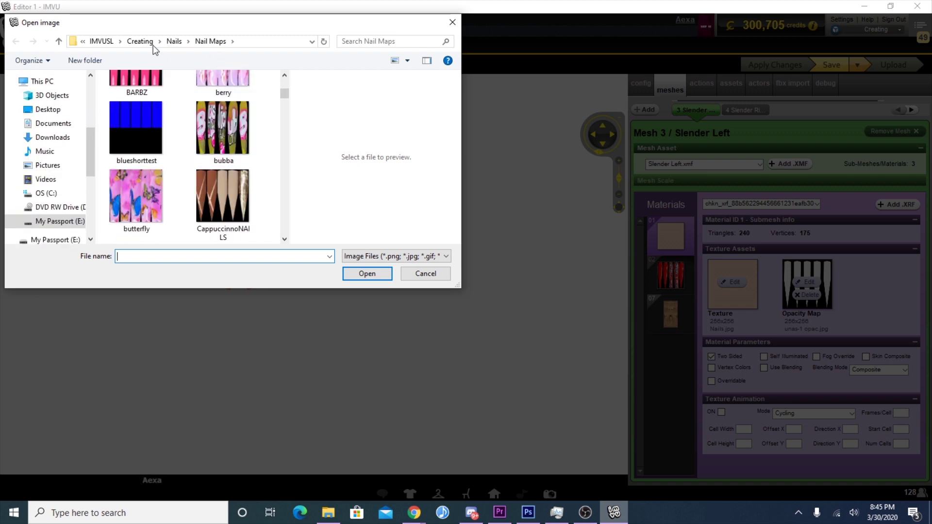
pyautogui.click(173, 42)
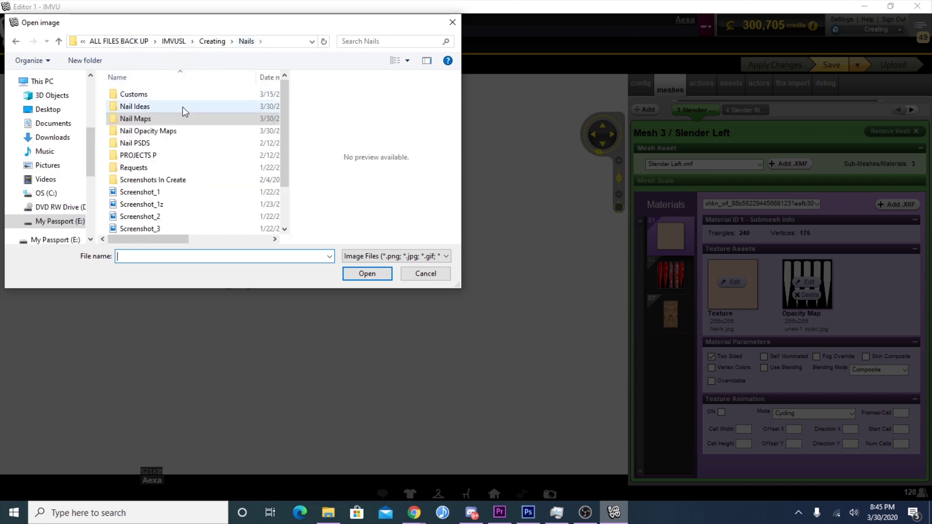
pyautogui.doubleClick(194, 135)
pyautogui.moveTo(285, 104); pyautogui.dragTo(290, 227)
pyautogui.scroll(6, 180, 210)
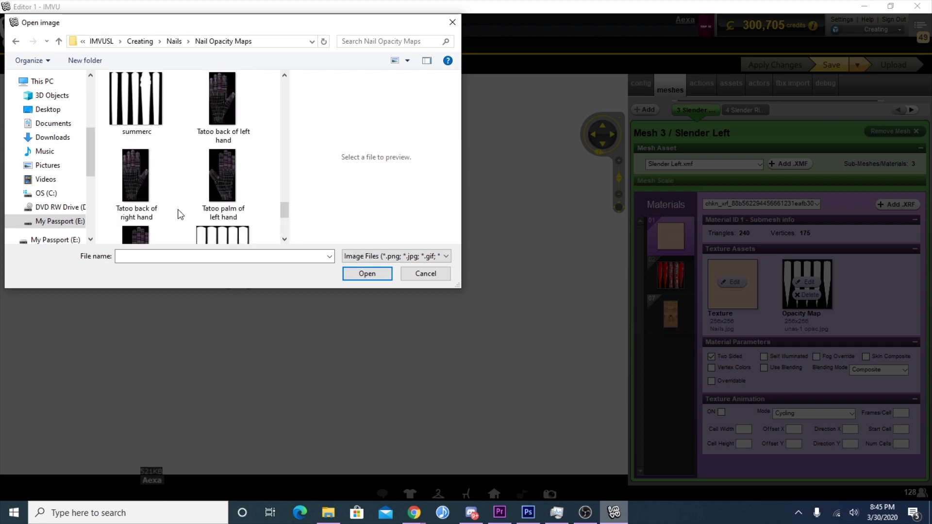
pyautogui.scroll(3, 176, 209)
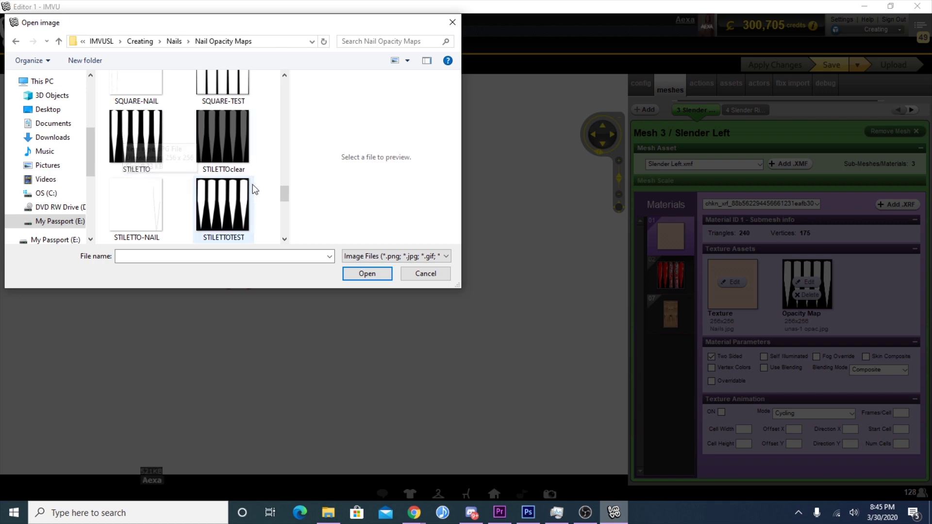
pyautogui.doubleClick(136, 137)
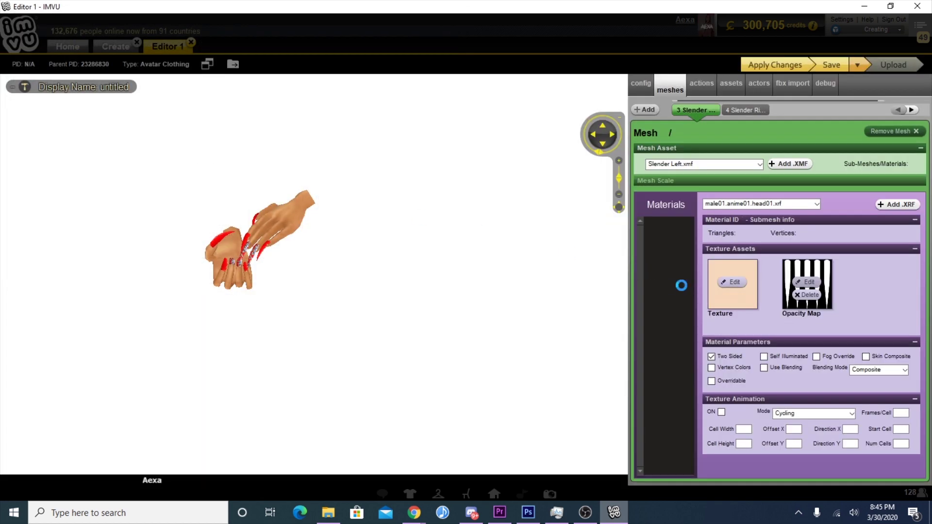
# - Load STILETTO from Nail Opacity Maps as the opacity map of material 02
pyautogui.click(732, 282)
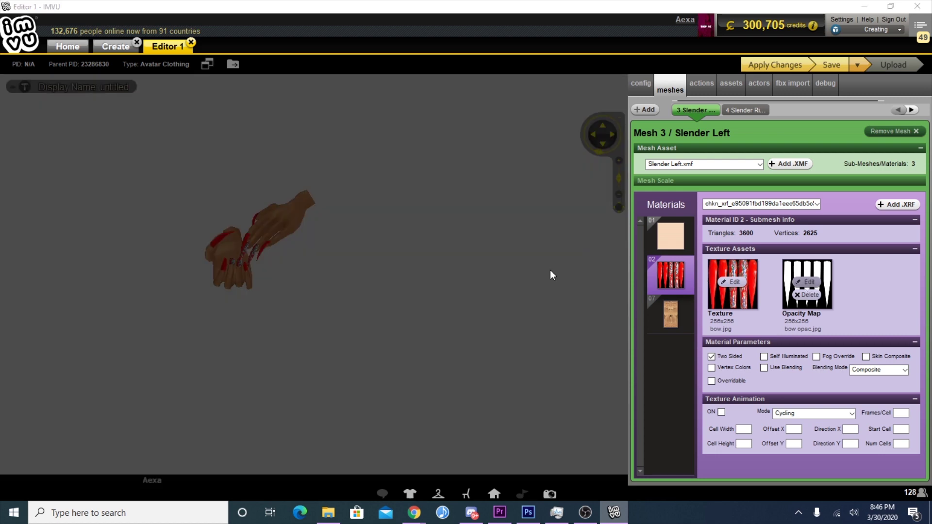
pyautogui.scroll(-5, 158, 178)
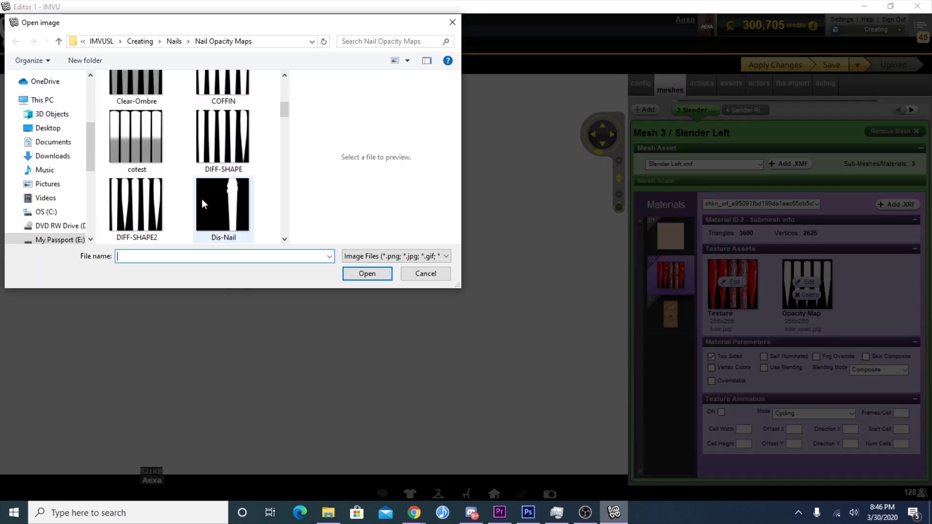
pyautogui.scroll(-8, 201, 202)
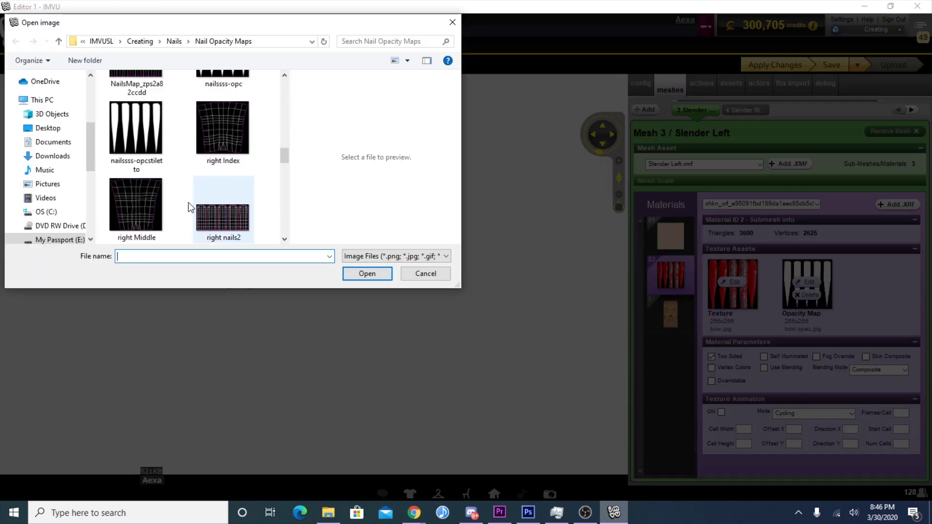
pyautogui.scroll(-4, 171, 203)
pyautogui.doubleClick(137, 206)
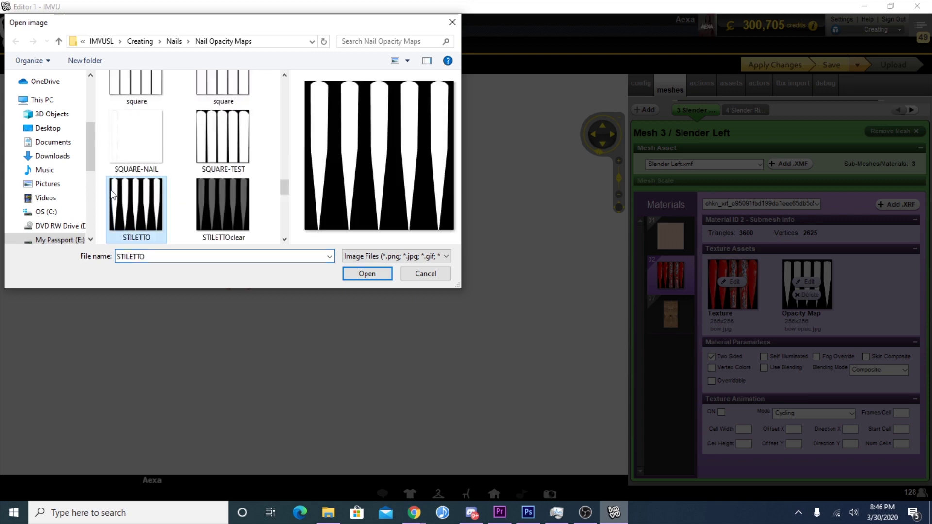
# - Inspect the textured nails on the avatar's hands and play the N3 trigger again
pyautogui.moveTo(449, 227); pyautogui.dragTo(544, 178)
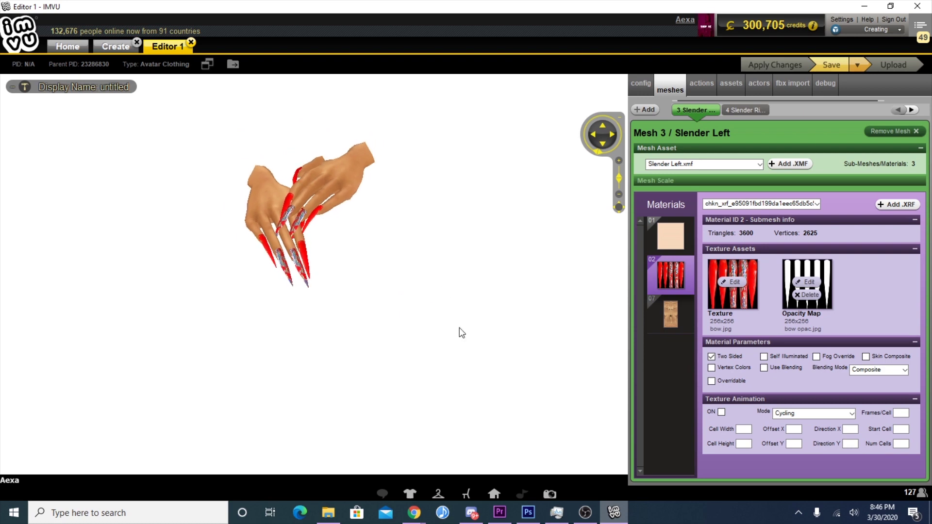
pyautogui.click(324, 214)
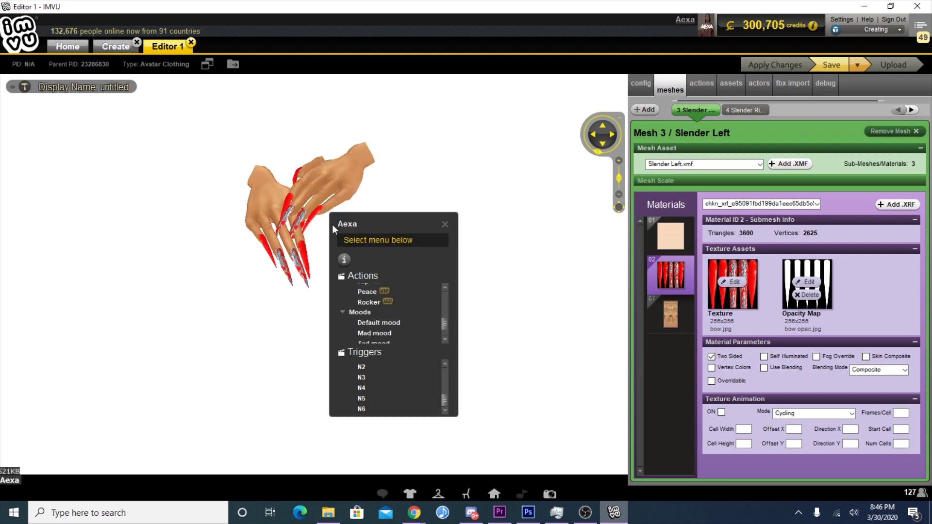
pyautogui.click(380, 378)
pyautogui.click(262, 347)
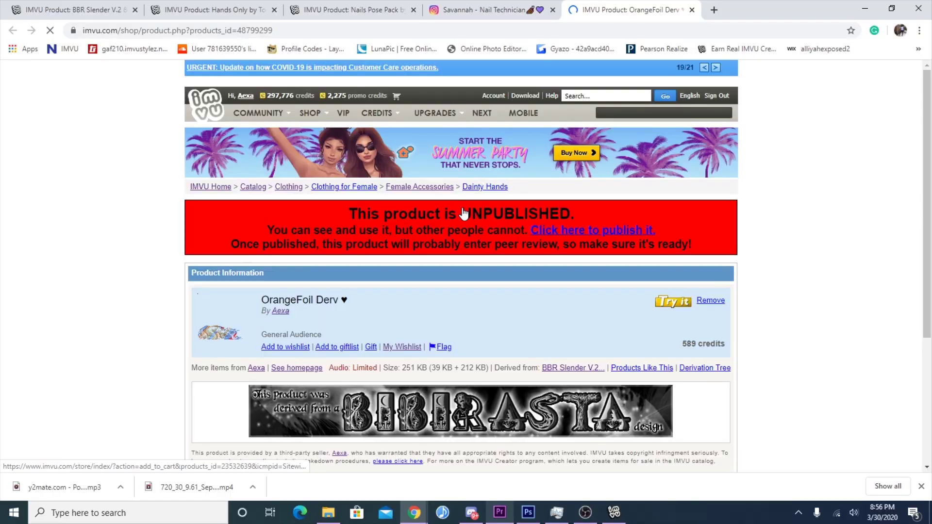
# - Publish the OrangeFoil Derv product from its IMVU product page in the browser and look over the updated page
pyautogui.scroll(-2, 589, 185)
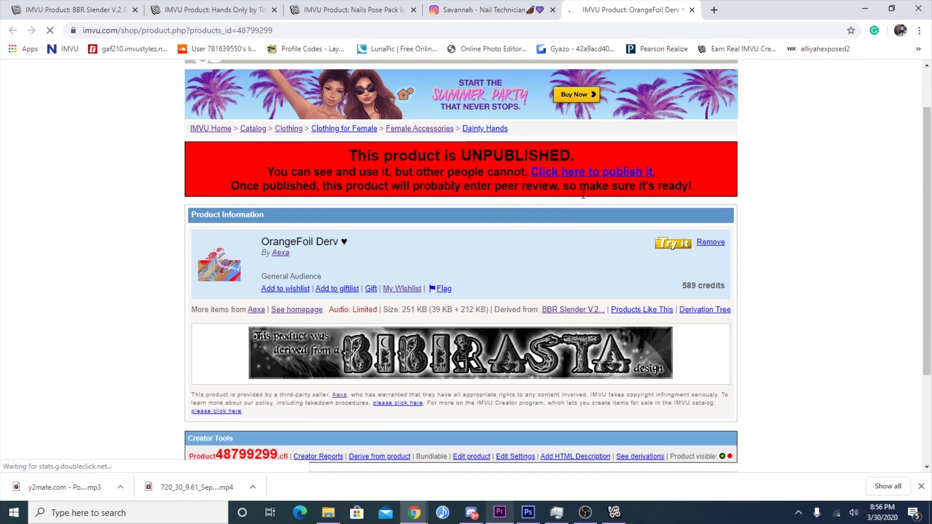
pyautogui.click(616, 174)
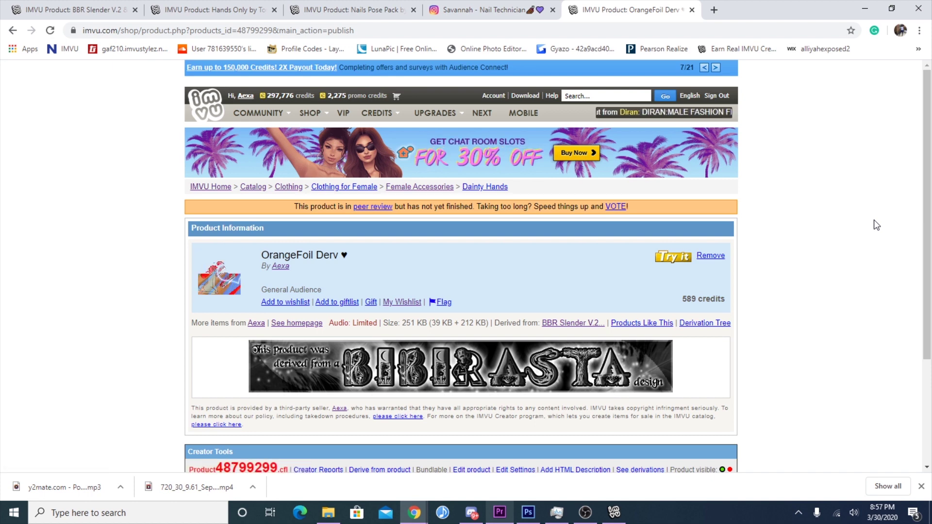
pyautogui.scroll(-3, 653, 290)
pyautogui.scroll(3, 651, 291)
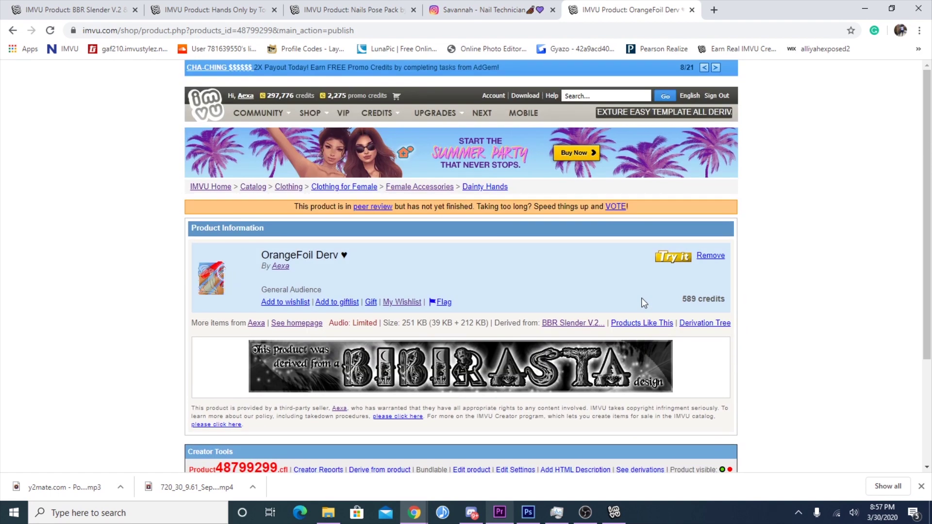
# - Switch back to the IMVU editor and open the avatar's clothing inventory
pyautogui.click(614, 512)
pyautogui.click(410, 494)
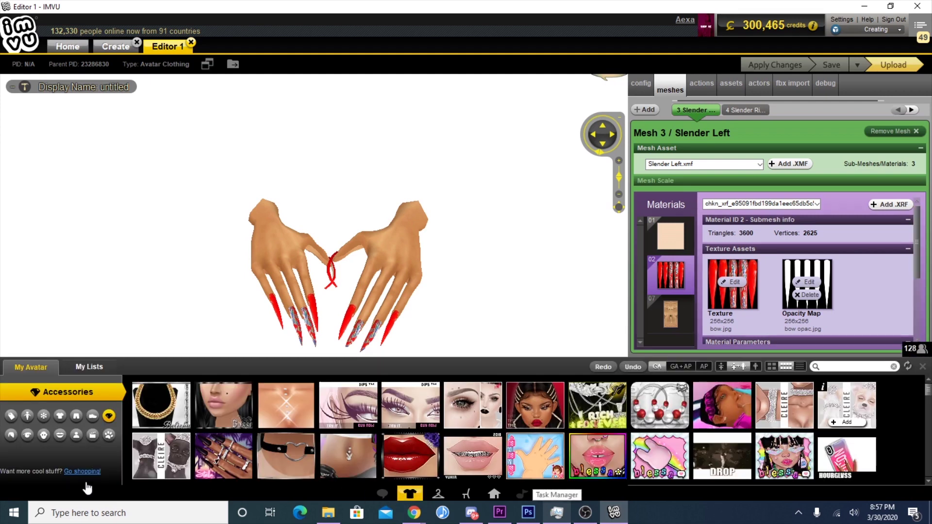